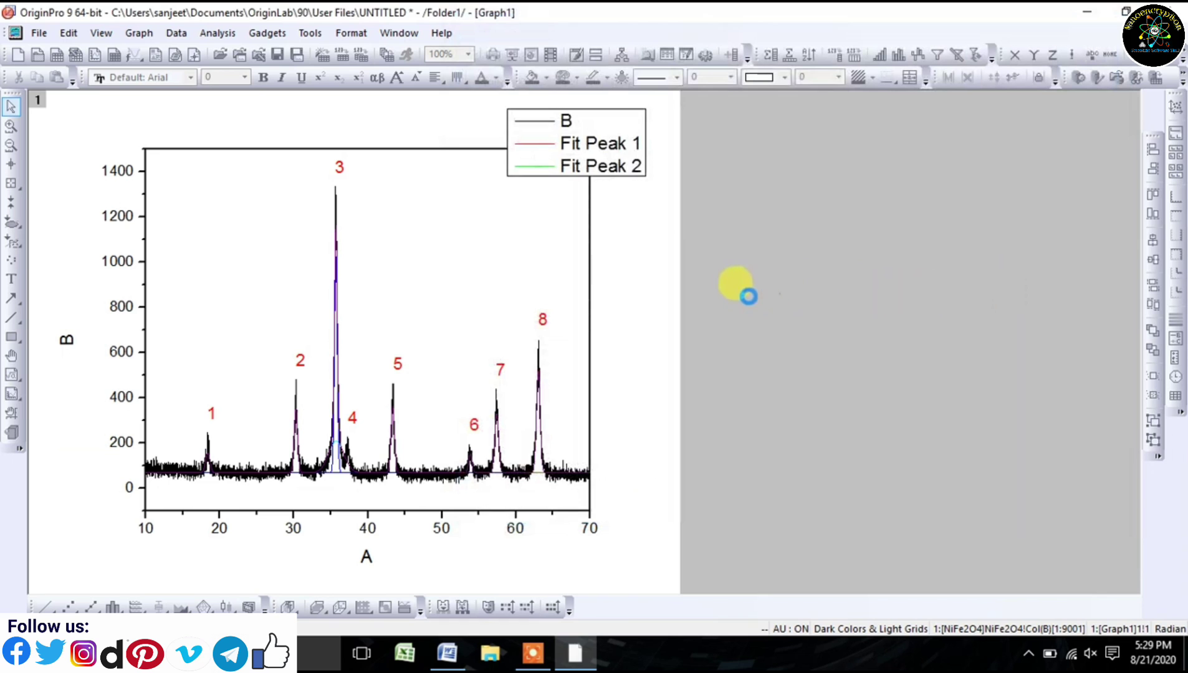
# Step: Decline switching to the report sheet, and move the fit results table and the legend clear of the plot into the blank area beside the page
pyautogui.click(449, 362)
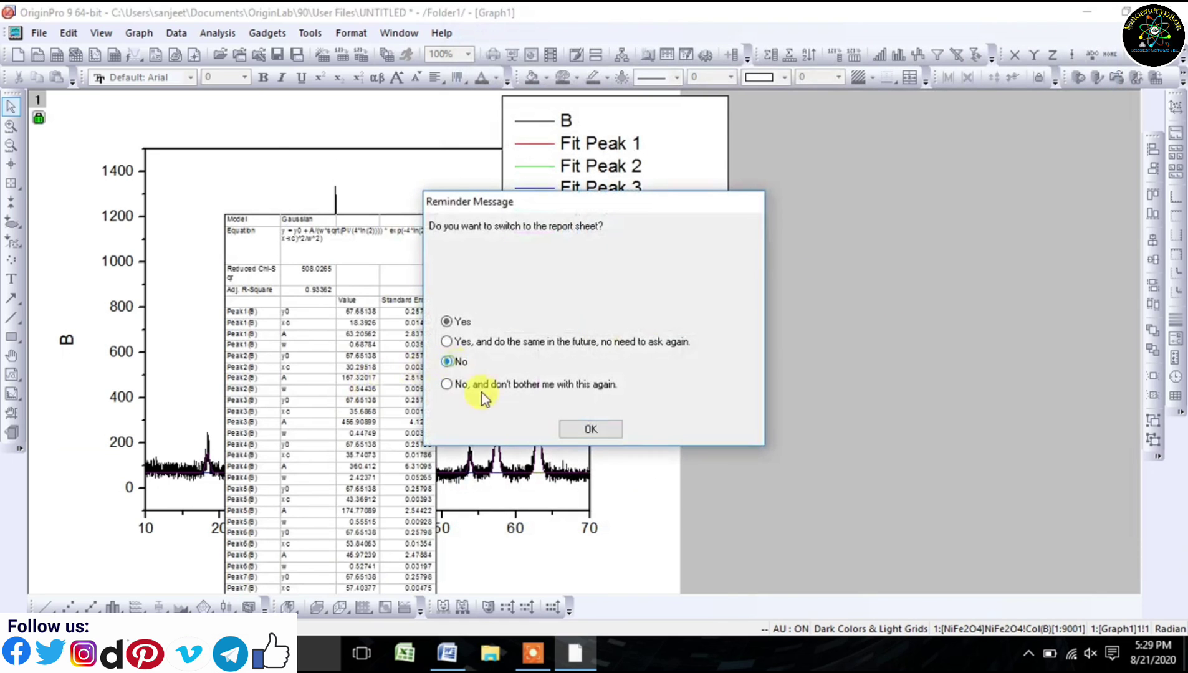
pyautogui.click(589, 429)
pyautogui.moveTo(651, 395); pyautogui.dragTo(926, 316)
pyautogui.moveTo(626, 263); pyautogui.dragTo(871, 265)
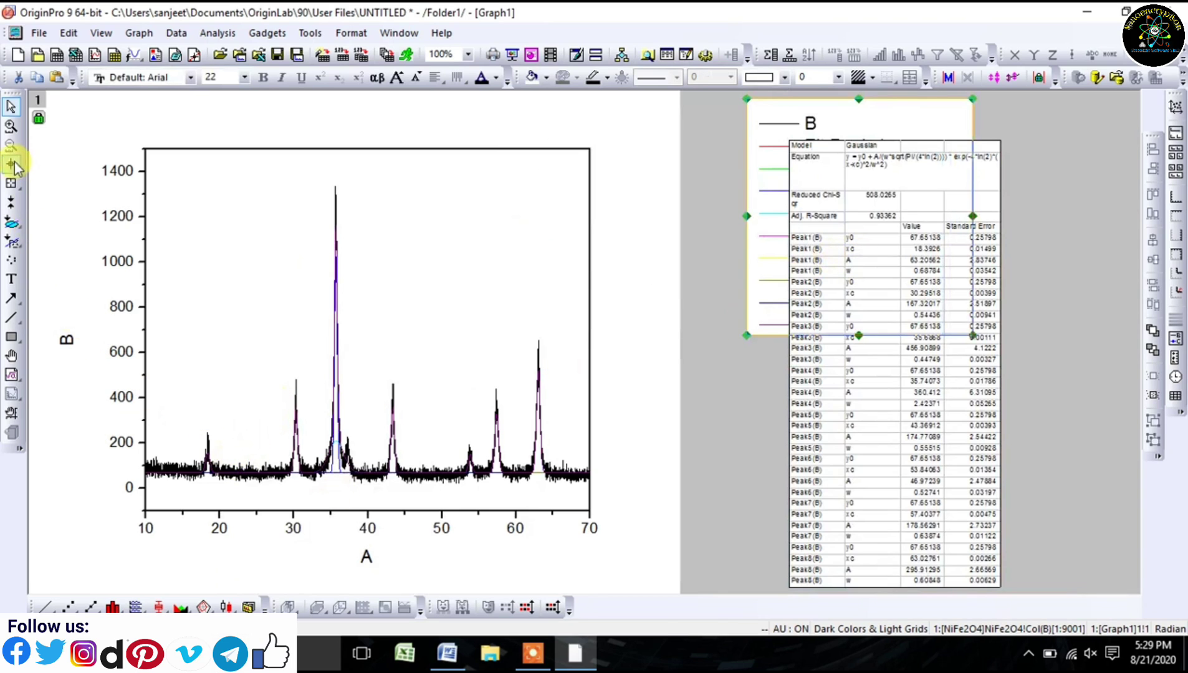
# Step: Examine how well the fitted curves follow the data at the first peak, the tallest peak, the peak near 43 and the last three peaks
pyautogui.click(11, 127)
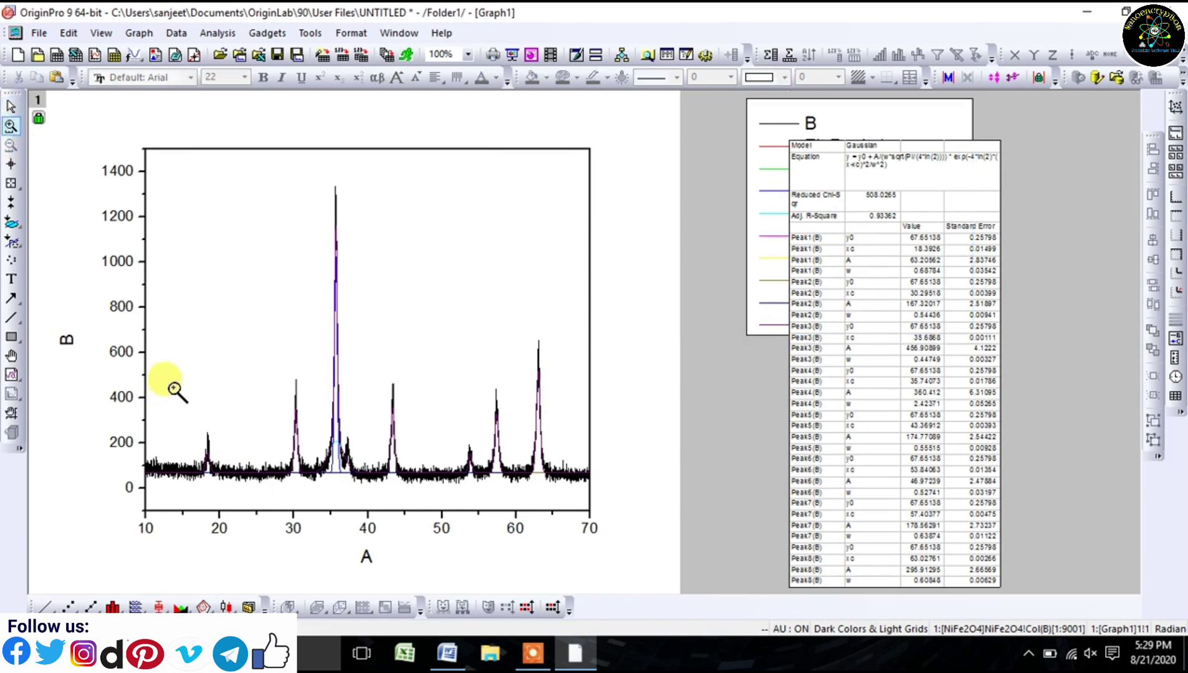
pyautogui.moveTo(173, 387); pyautogui.dragTo(255, 497)
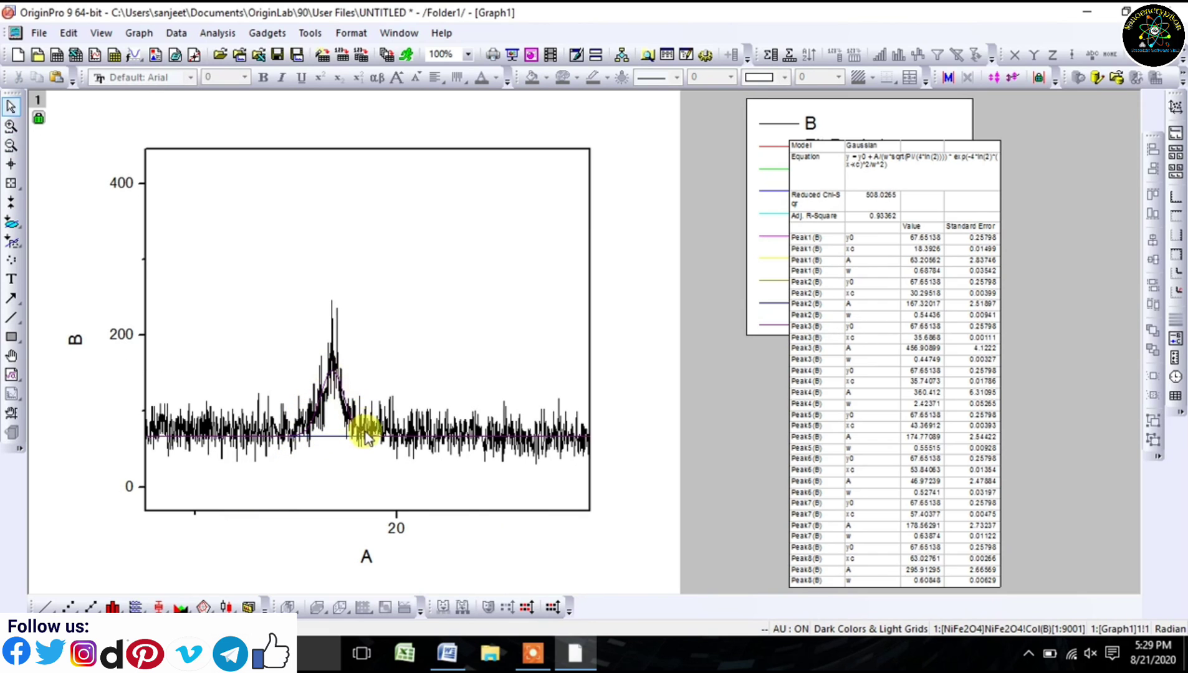
pyautogui.click(10, 145)
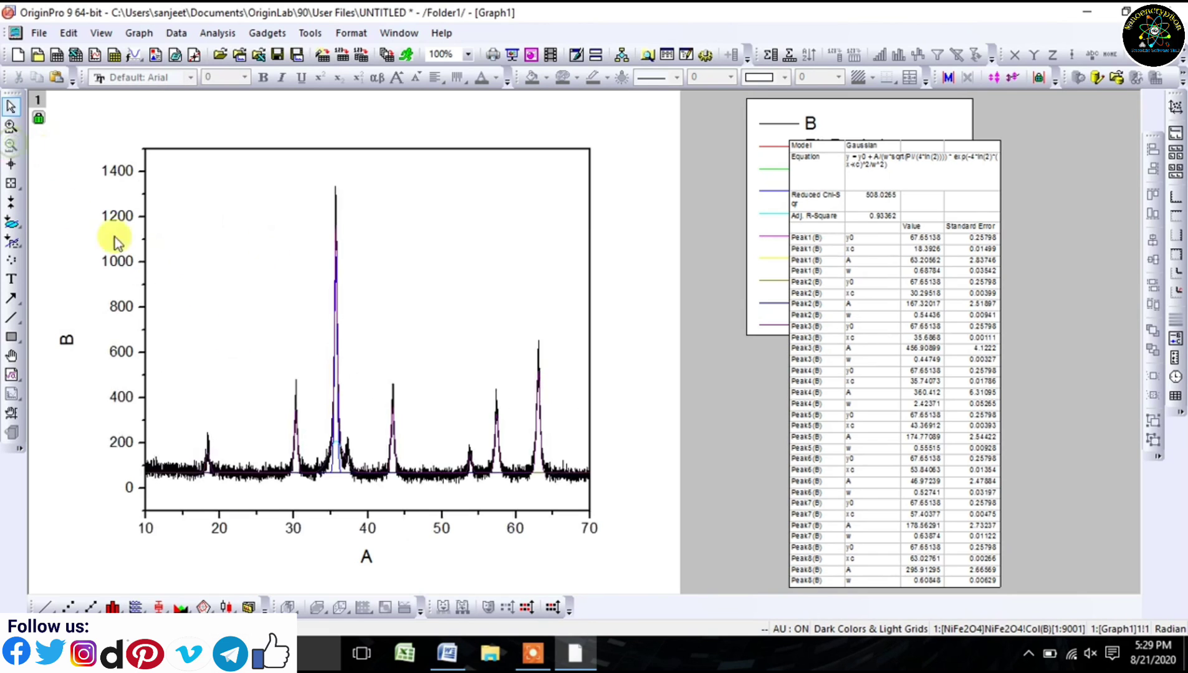
pyautogui.click(11, 125)
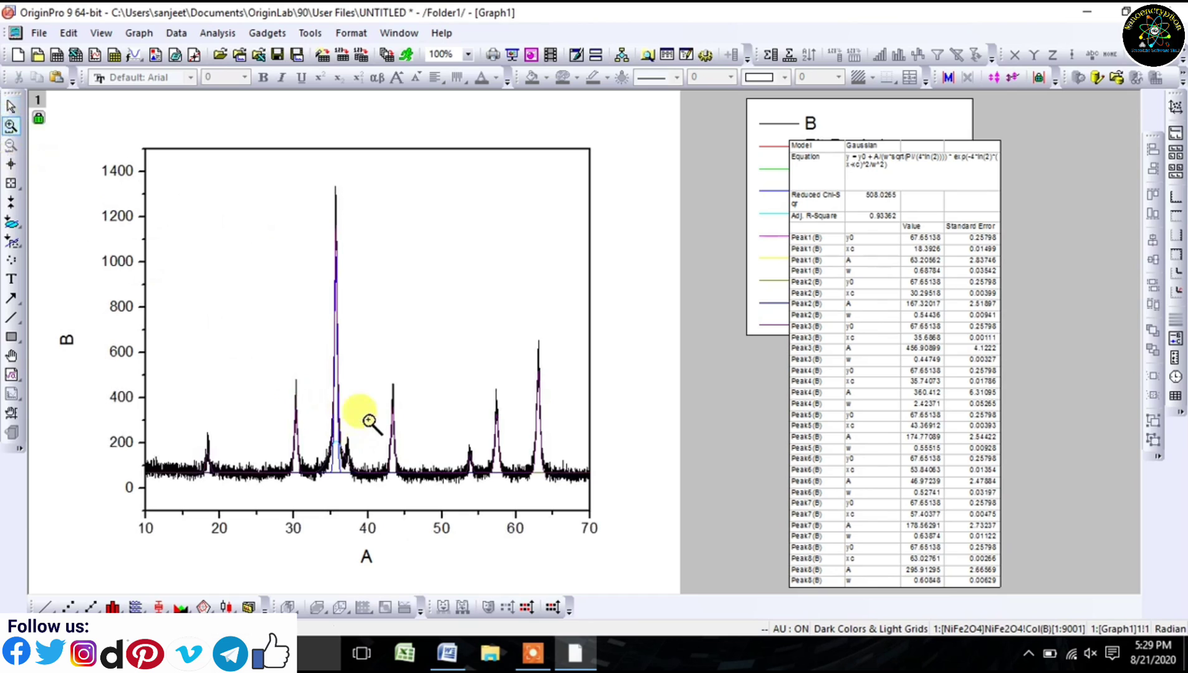
pyautogui.moveTo(322, 178); pyautogui.dragTo(346, 473)
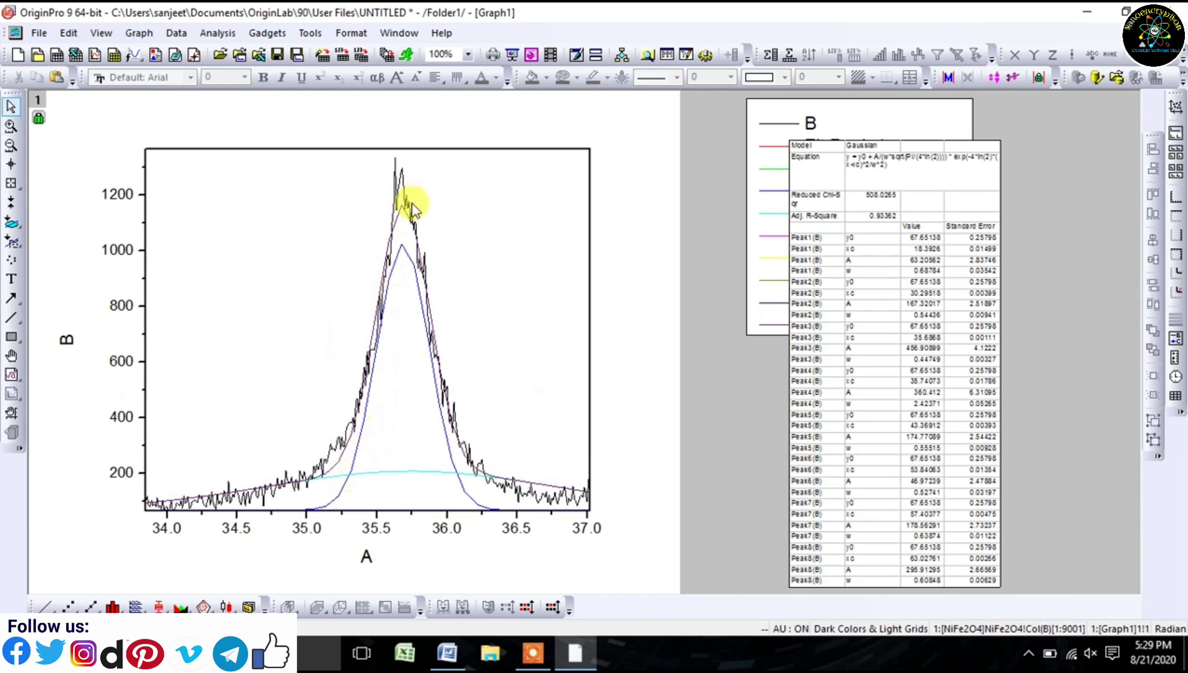
pyautogui.click(10, 146)
pyautogui.click(11, 126)
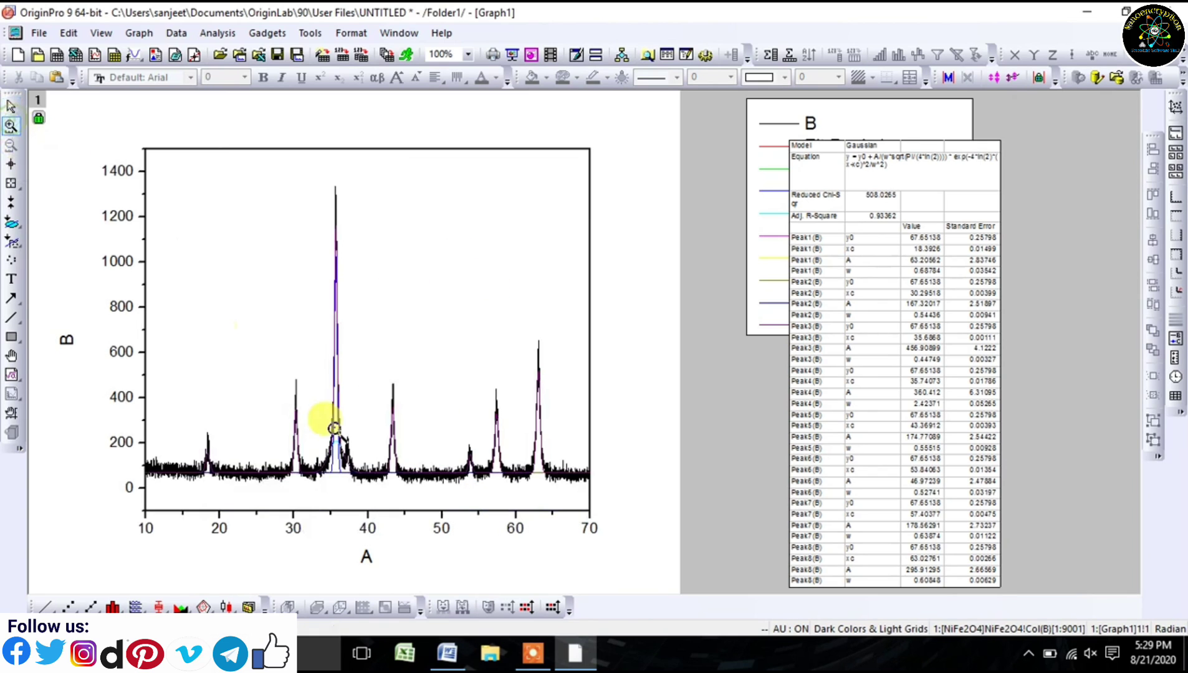
pyautogui.moveTo(377, 372); pyautogui.dragTo(407, 490)
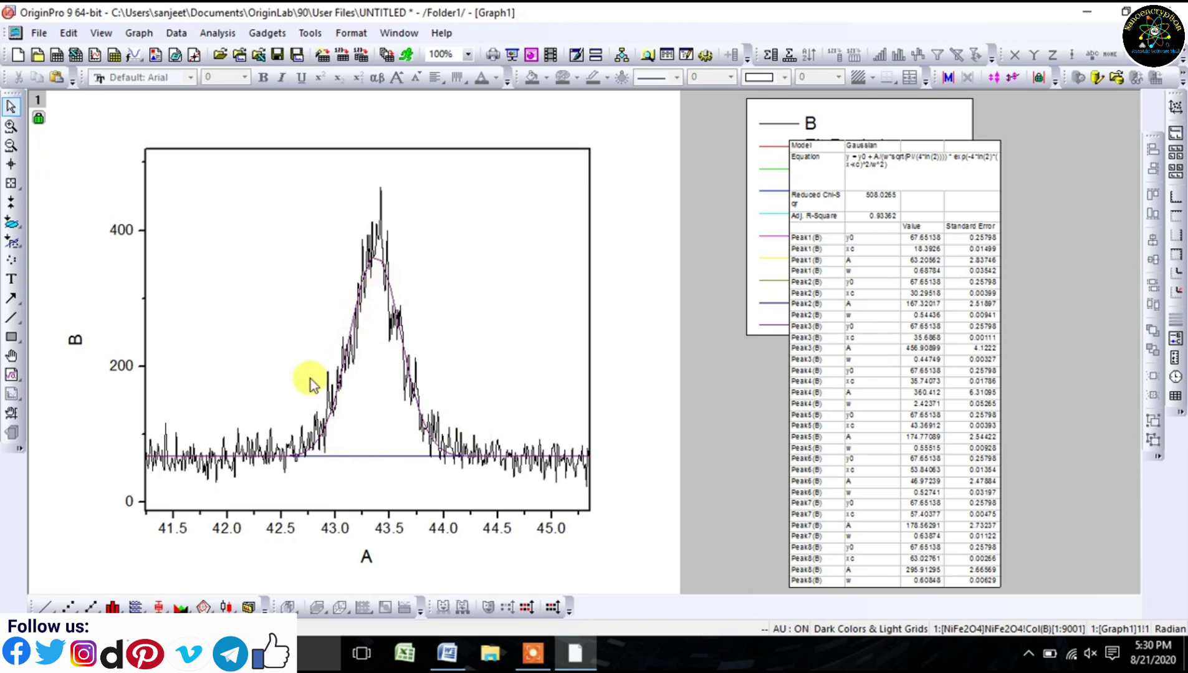
pyautogui.click(10, 147)
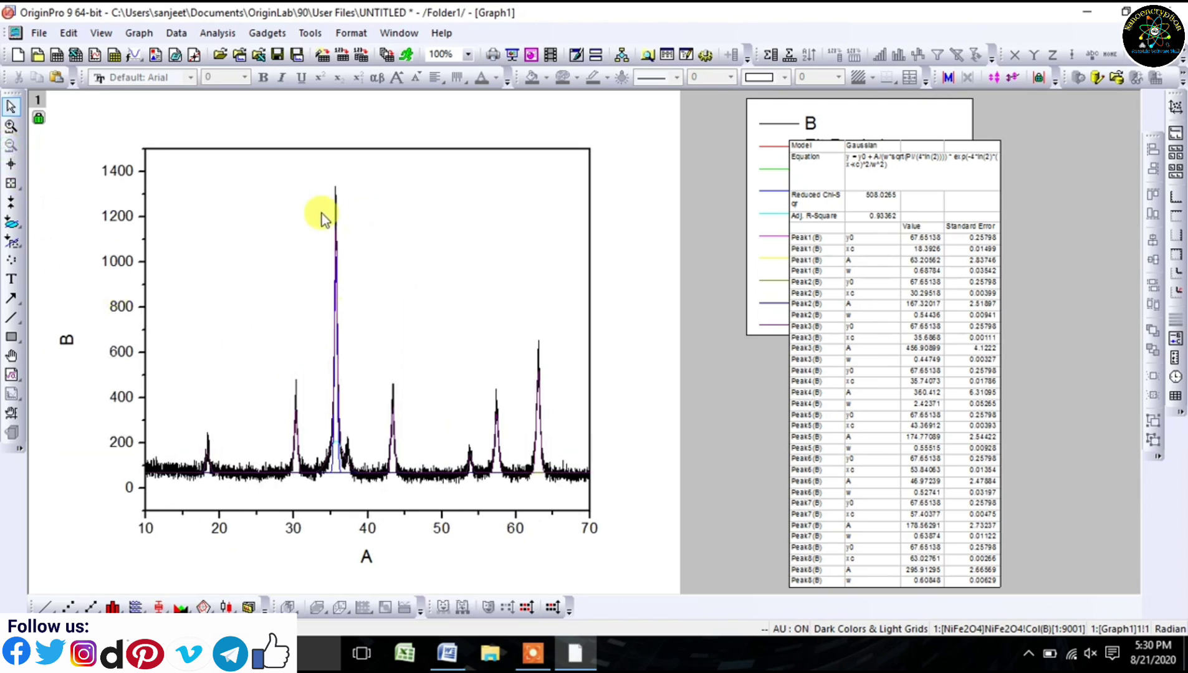
pyautogui.click(10, 126)
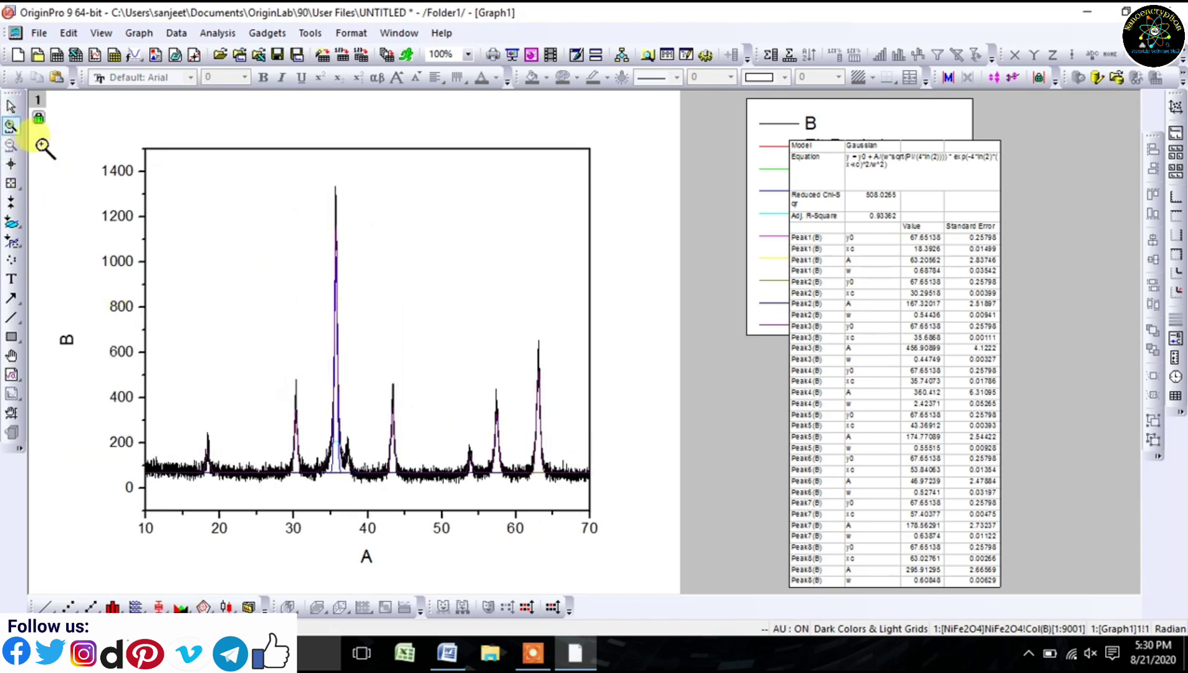
pyautogui.moveTo(451, 305); pyautogui.dragTo(560, 497)
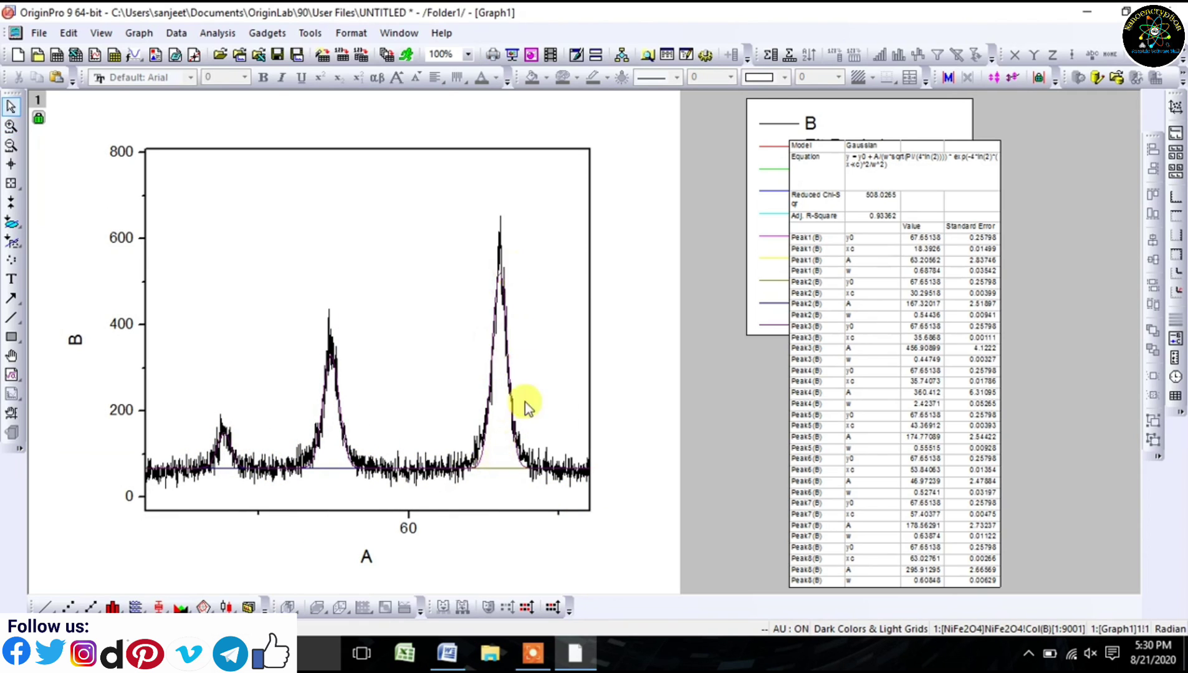
pyautogui.click(17, 145)
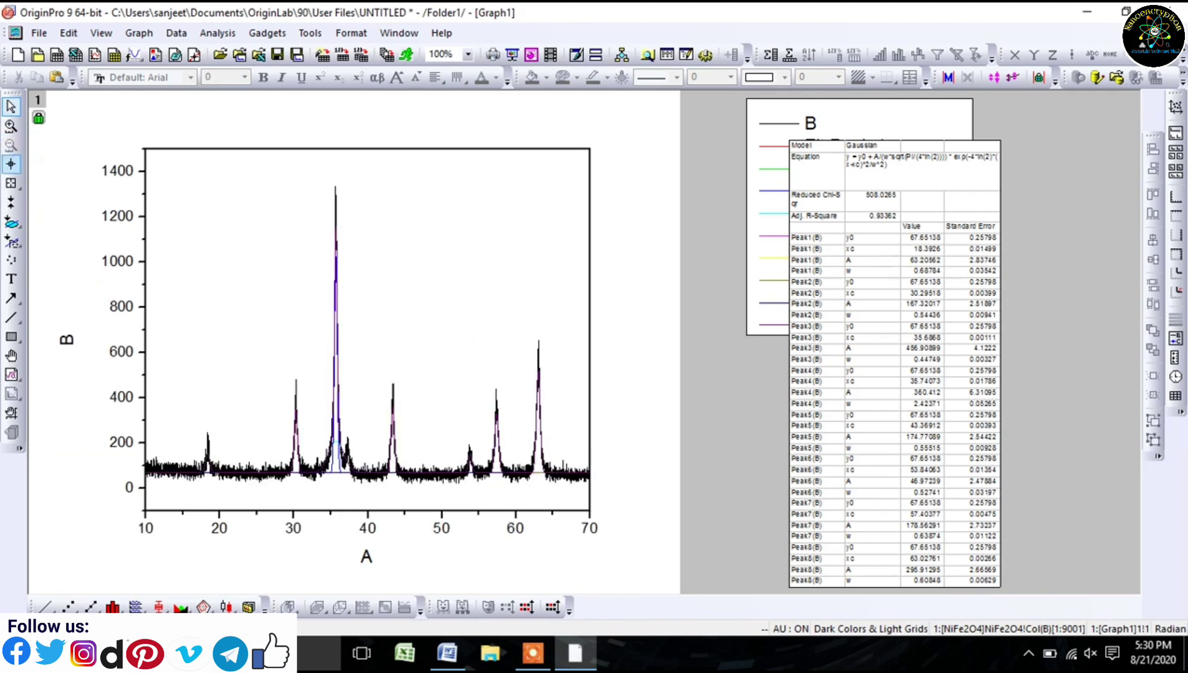
# Step: Copy the xc values of all eight peaks from the Summary table on the nlfitpeaks1 sheet of the NiFe2O4 workbook
pyautogui.click(405, 36)
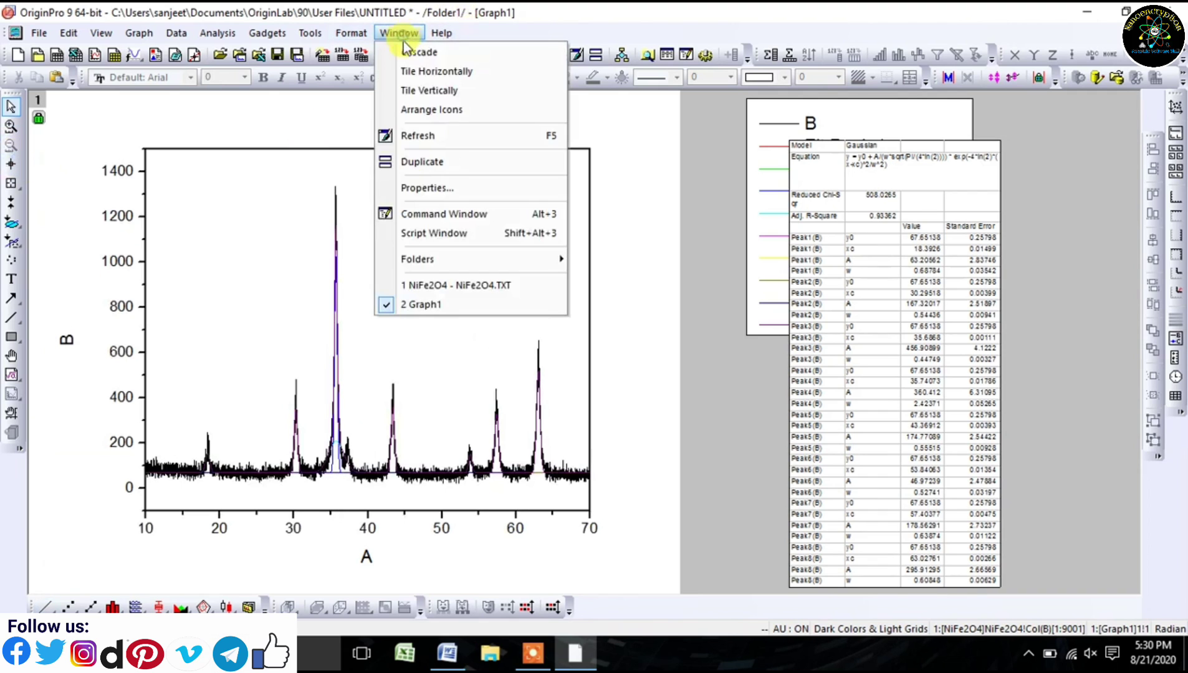
pyautogui.click(420, 287)
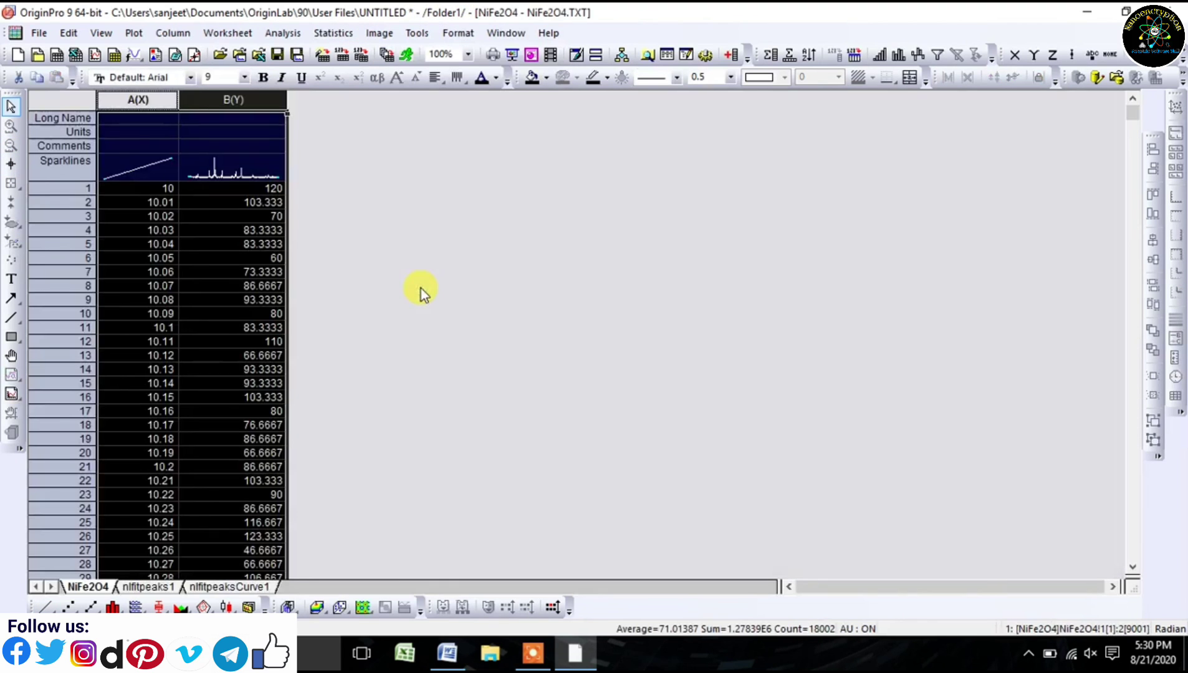
pyautogui.click(148, 588)
pyautogui.moveTo(1138, 160); pyautogui.dragTo(1154, 393)
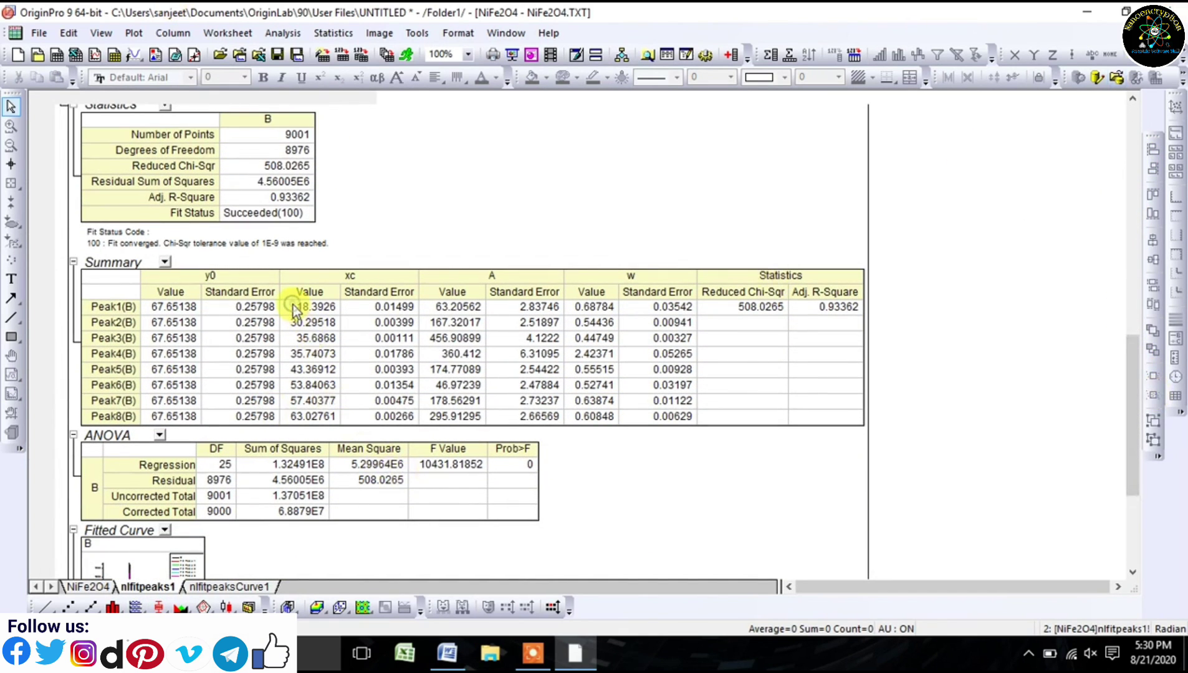
pyautogui.moveTo(293, 305); pyautogui.dragTo(312, 417)
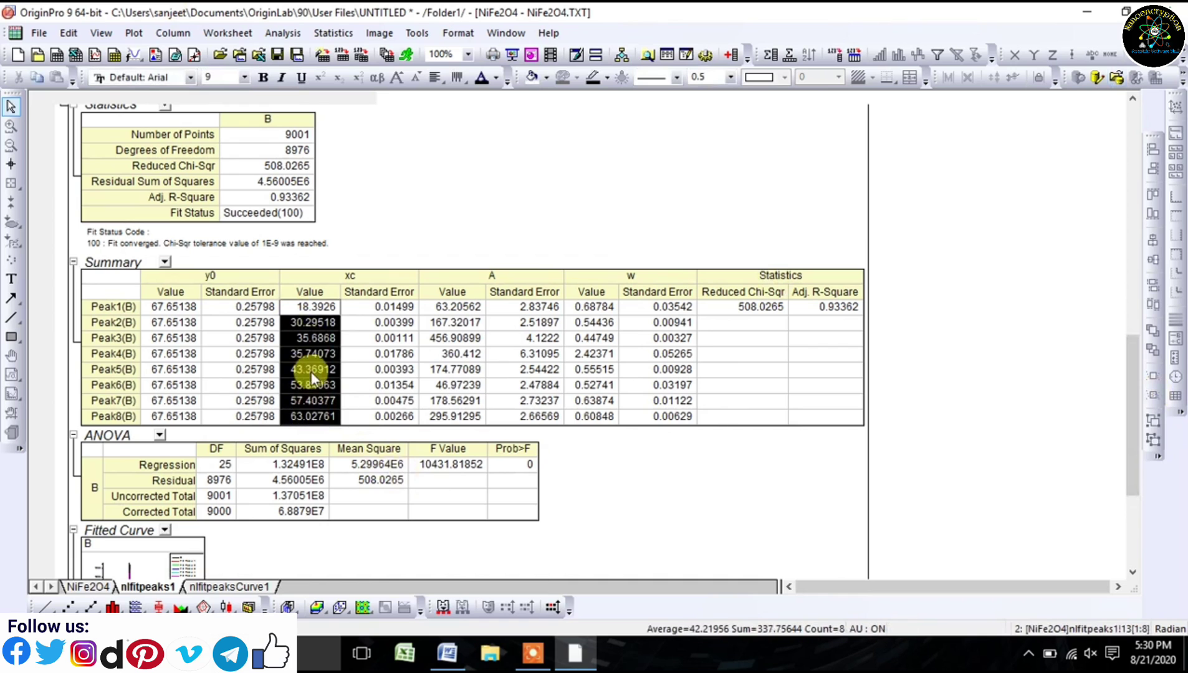
pyautogui.rightClick(312, 375)
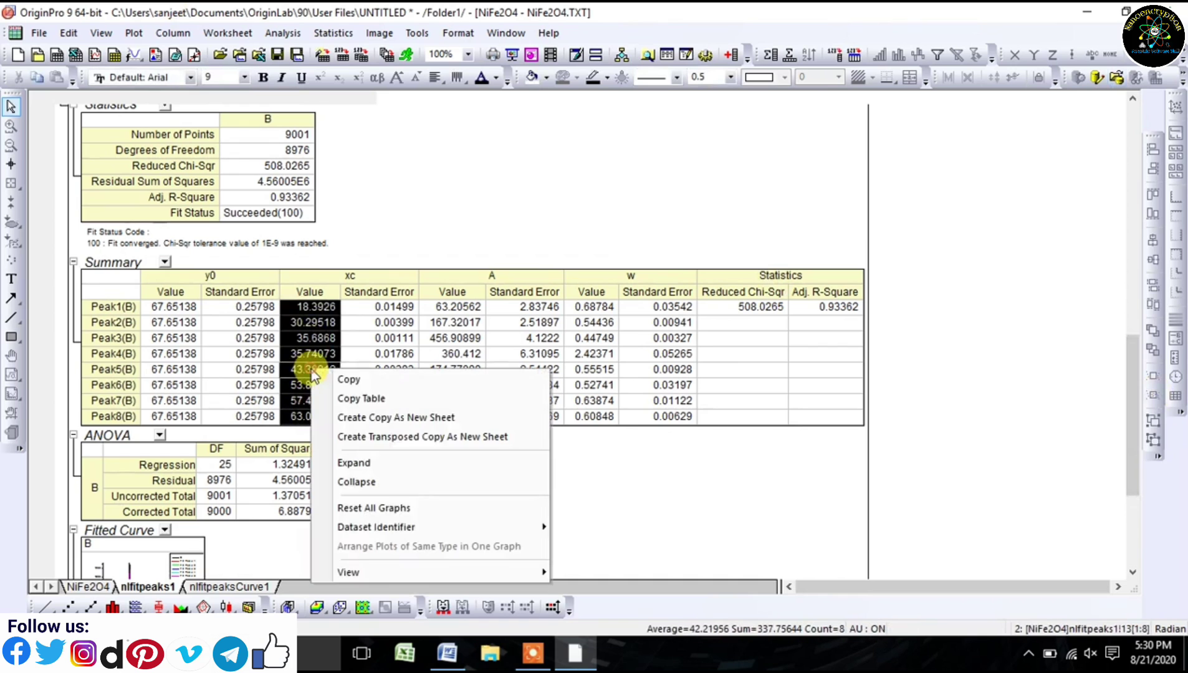
pyautogui.click(351, 380)
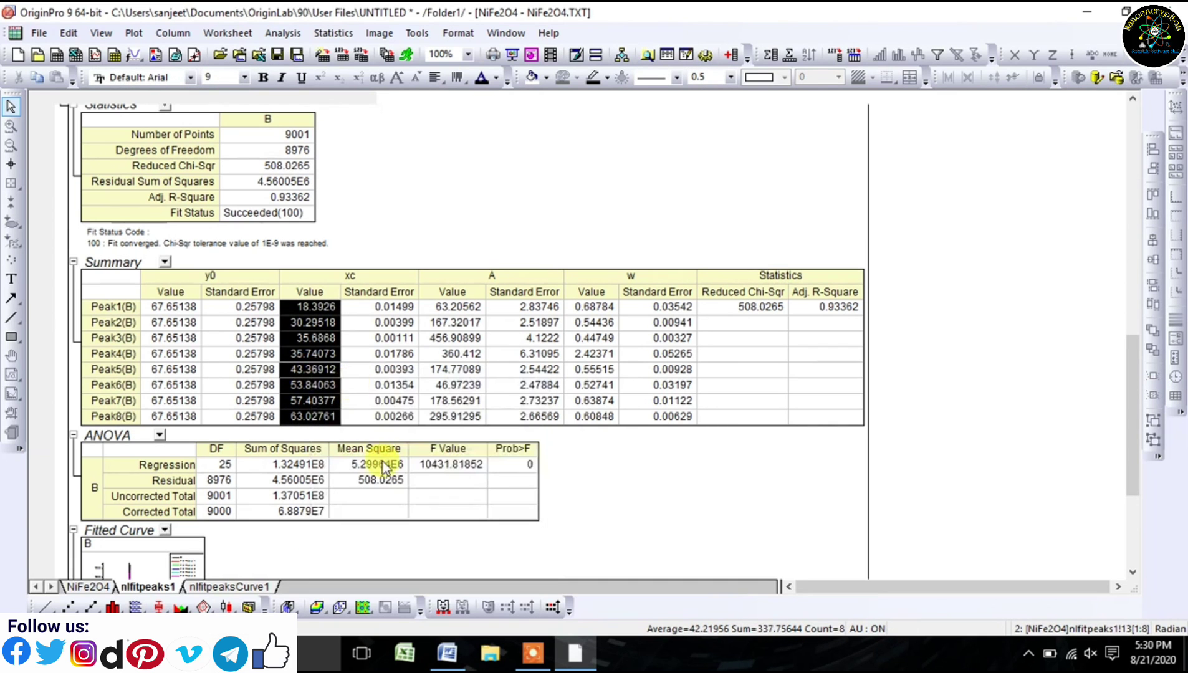
# Step: Switch to the Excel workbook Book1, enter the heading "2theta" in D3 and paste the copied peak positions from D4 down
pyautogui.click(402, 661)
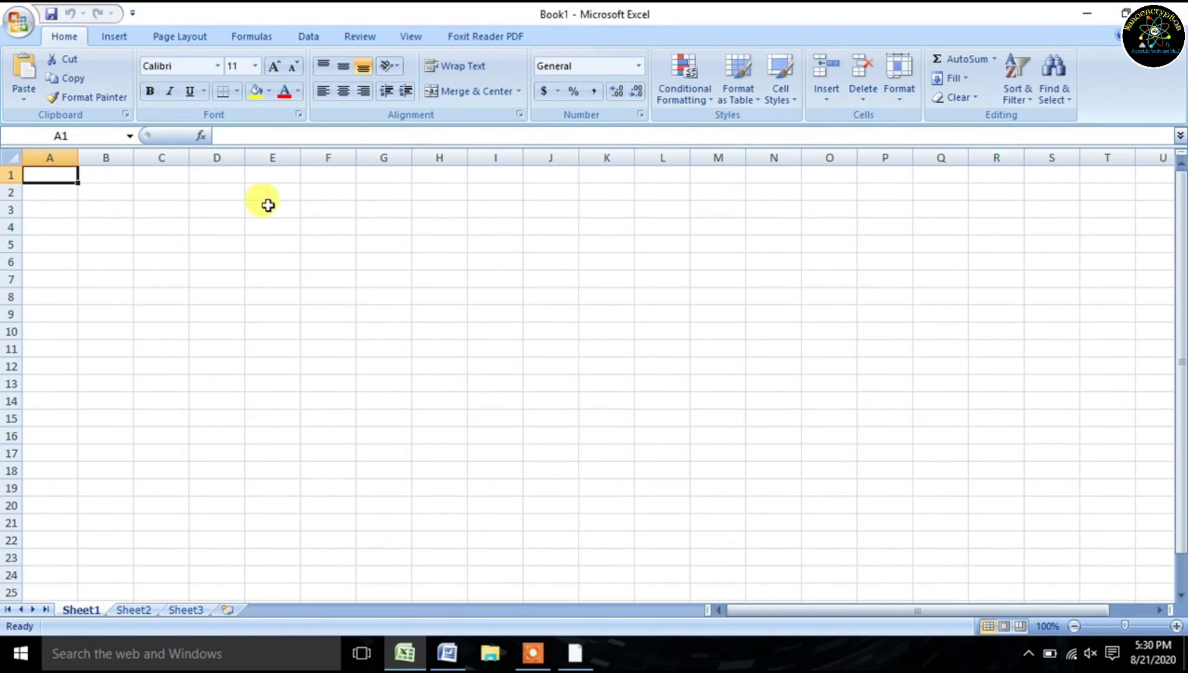
pyautogui.click(204, 210)
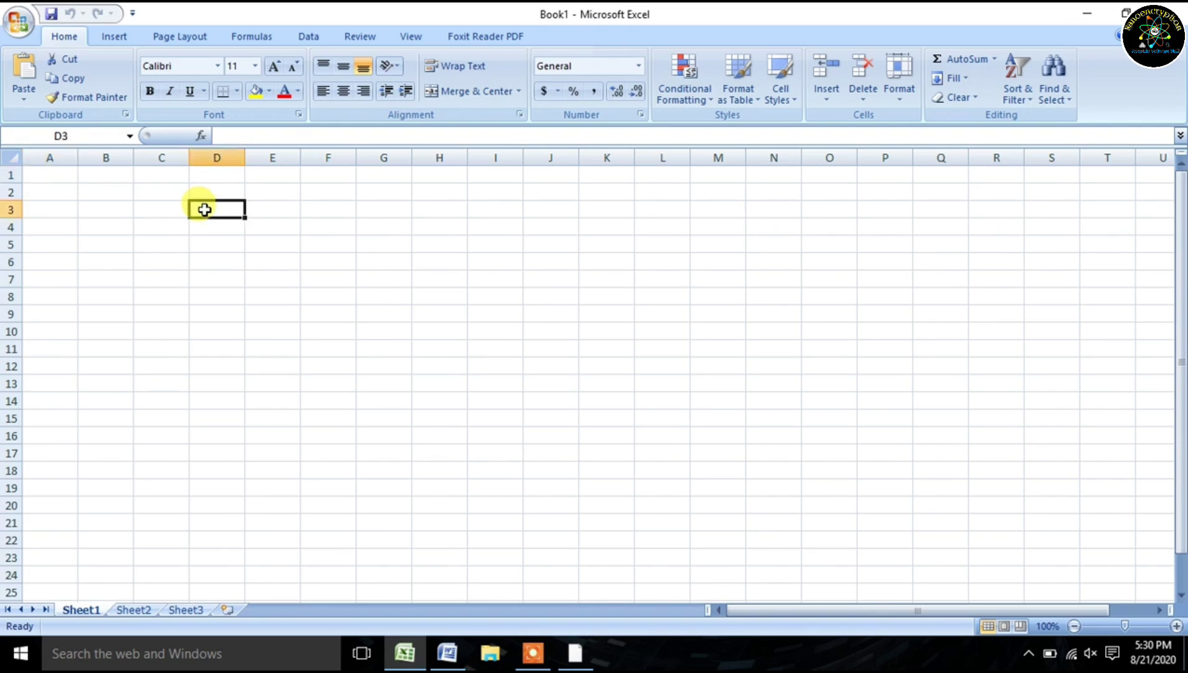
pyautogui.write('2th')
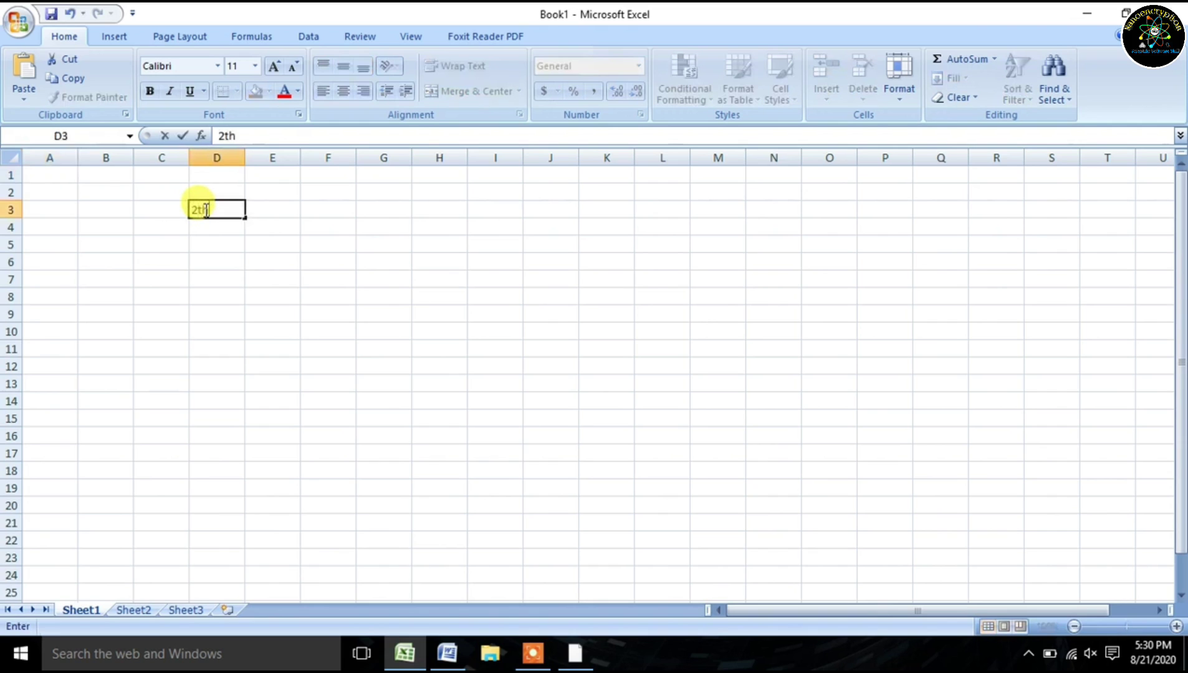
pyautogui.write('eta')
pyautogui.click(210, 229)
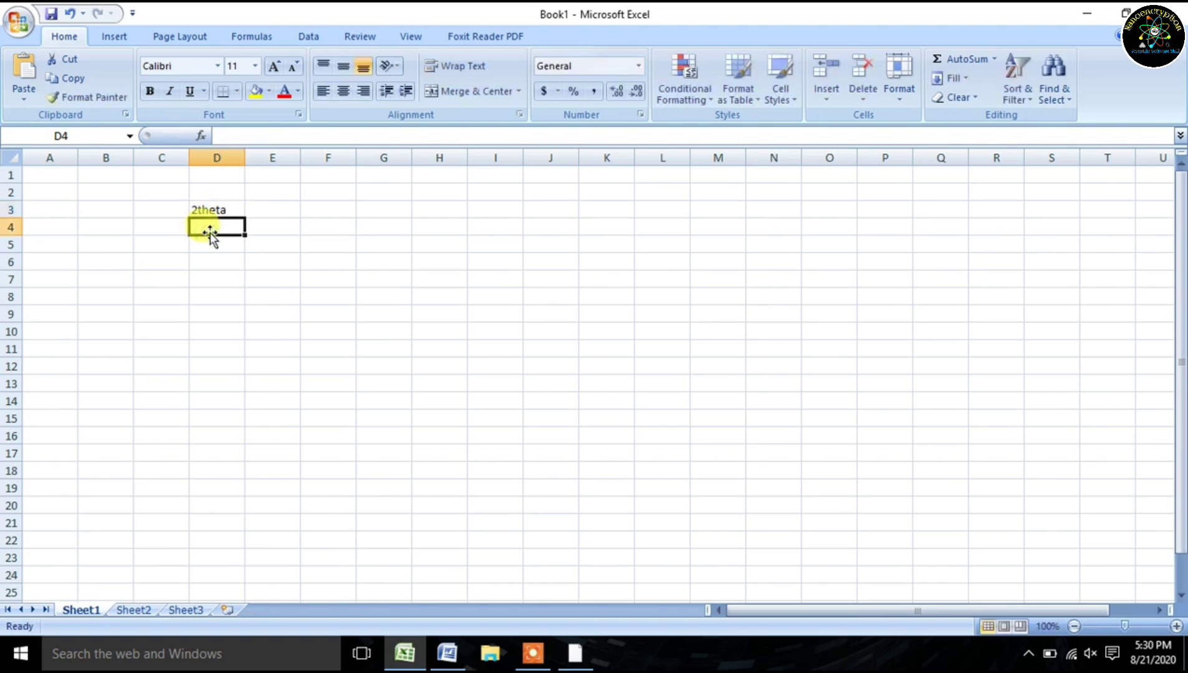
pyautogui.hotkey('ctrl', 'v')
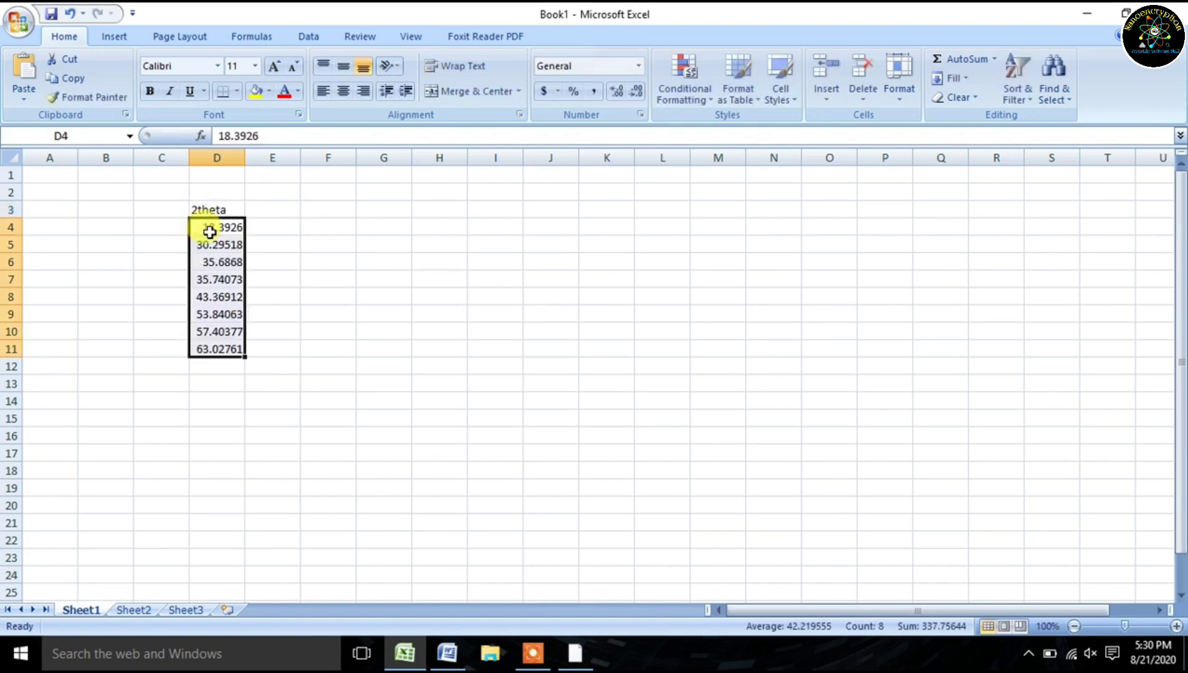
# Step: Add a "theta" column headed in E3, with the formula =D4/2 in E4 filled down to E11
pyautogui.click(269, 204)
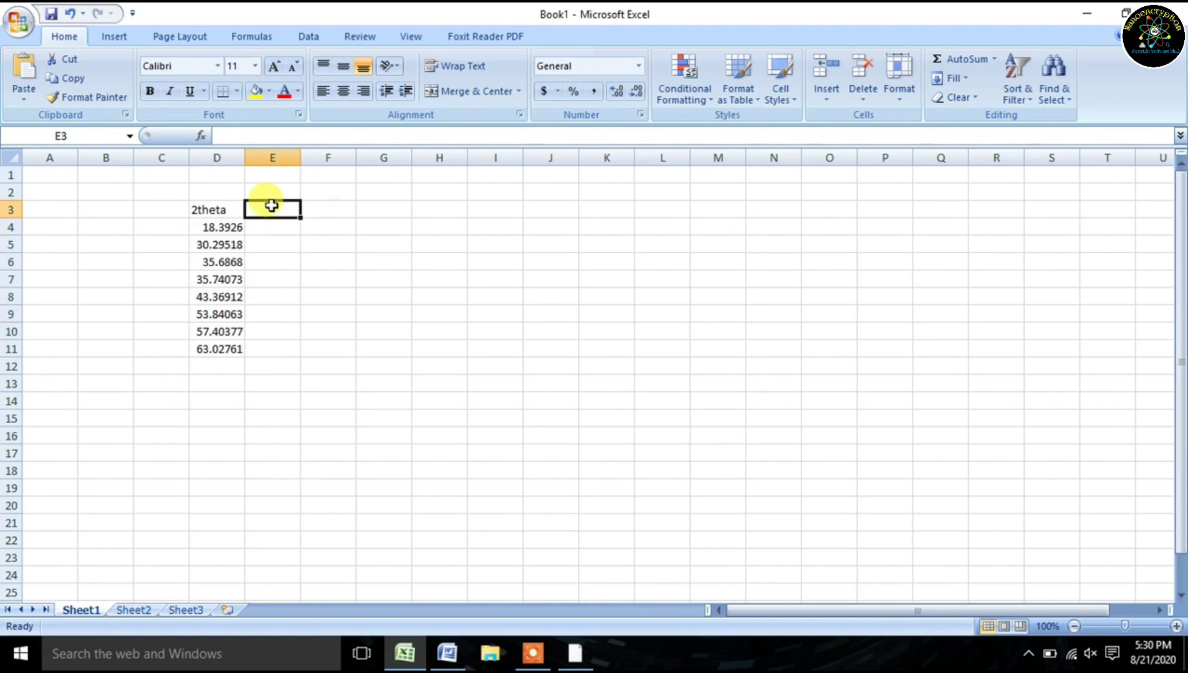
pyautogui.write('theta')
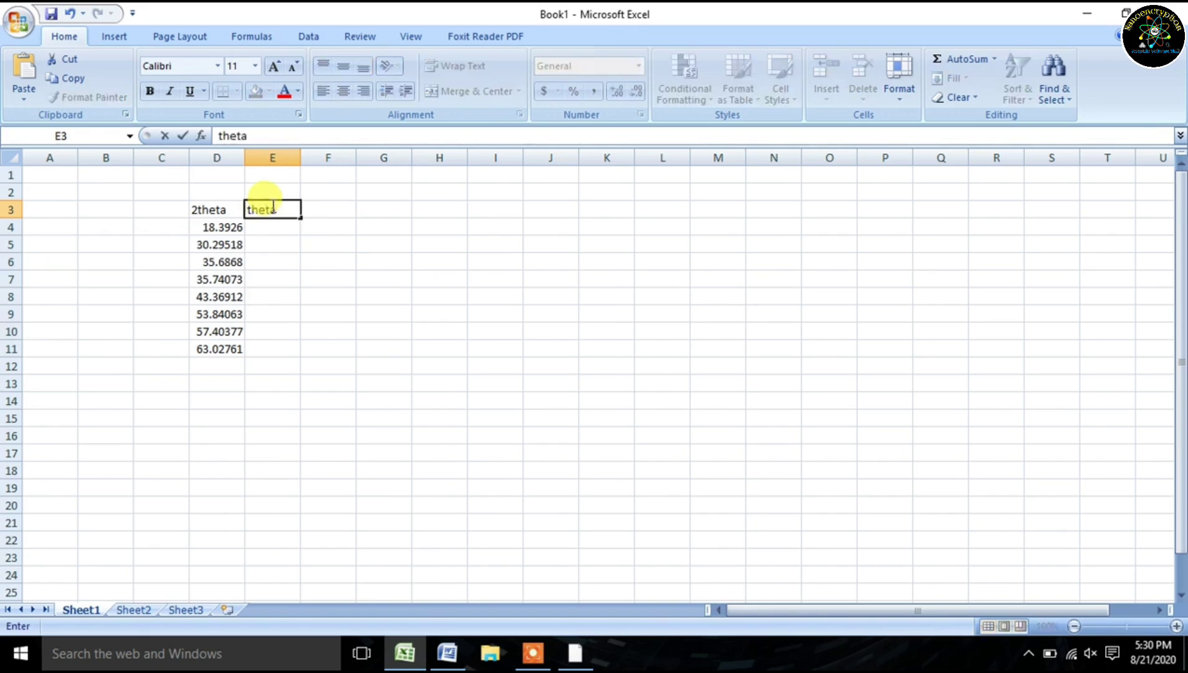
pyautogui.click(273, 227)
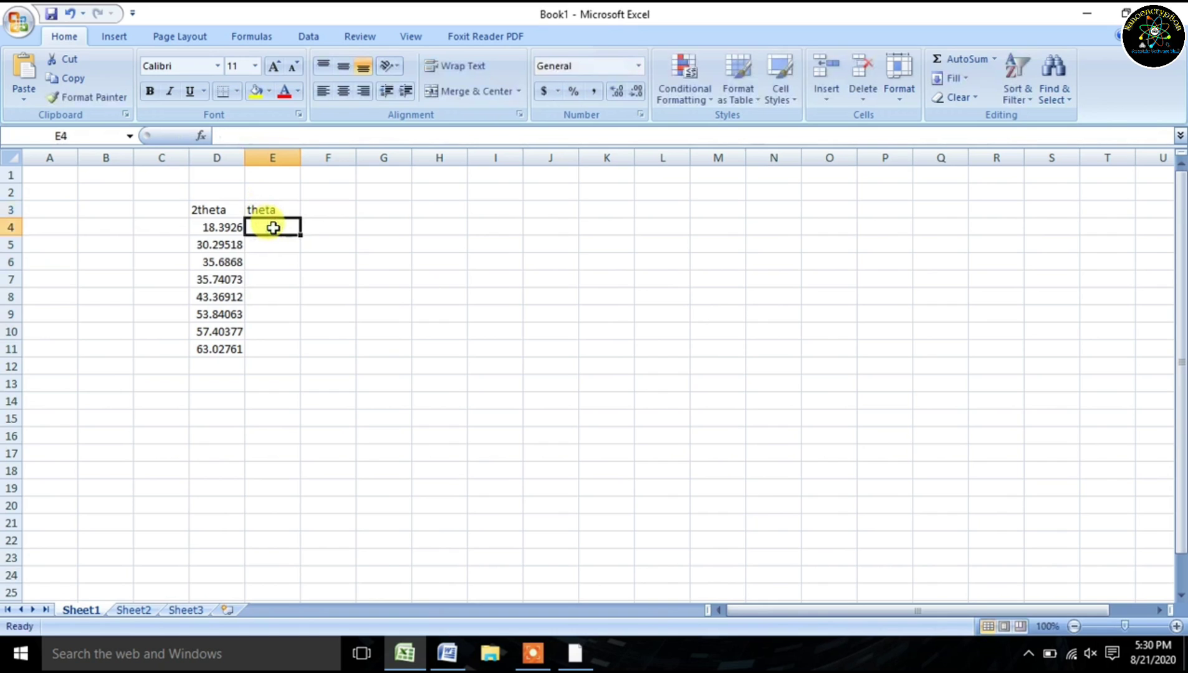
pyautogui.write('=')
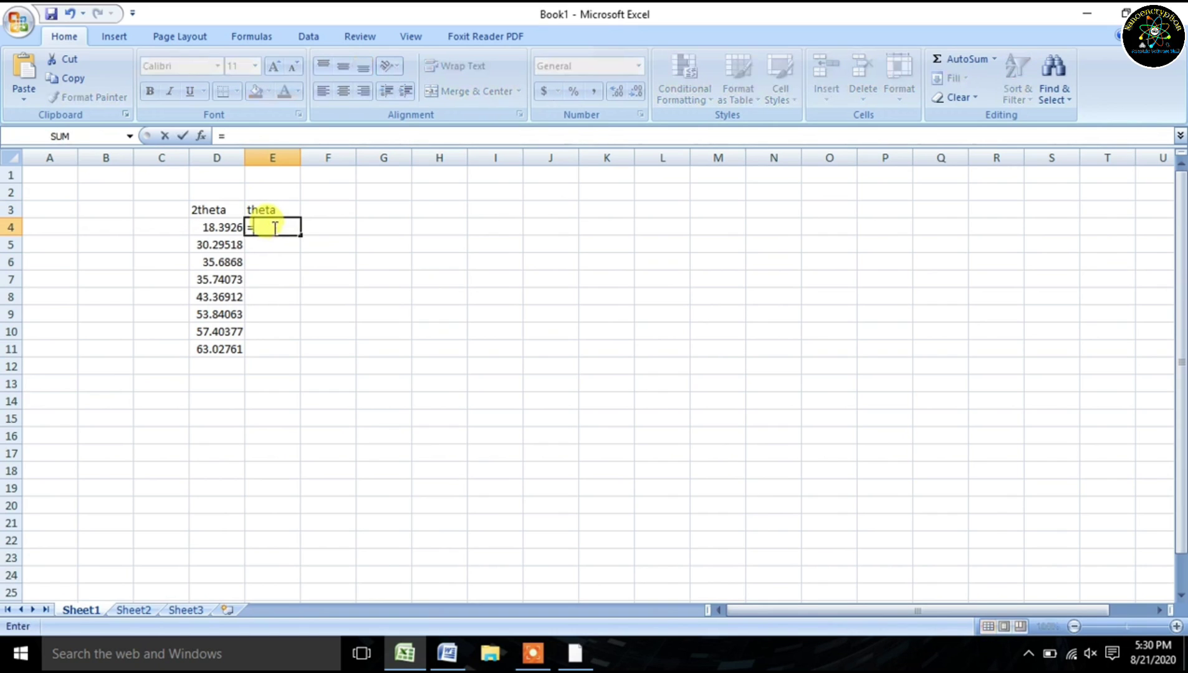
pyautogui.click(214, 227)
pyautogui.write('/')
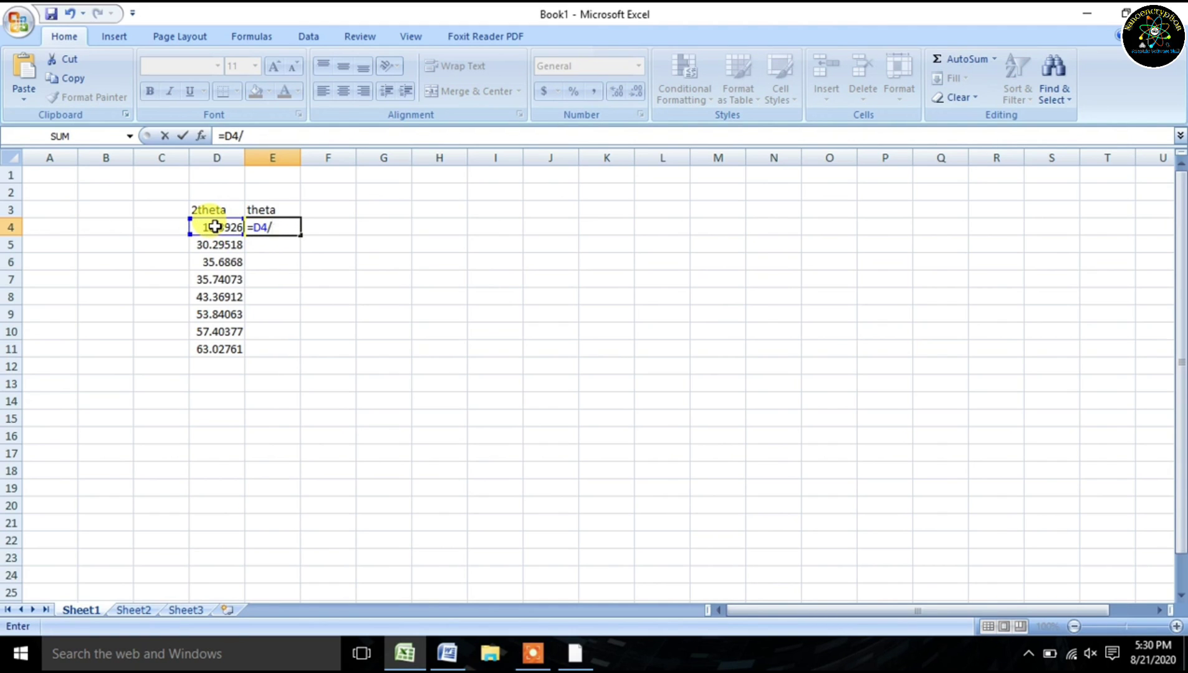
pyautogui.write('2')
pyautogui.press('Return')
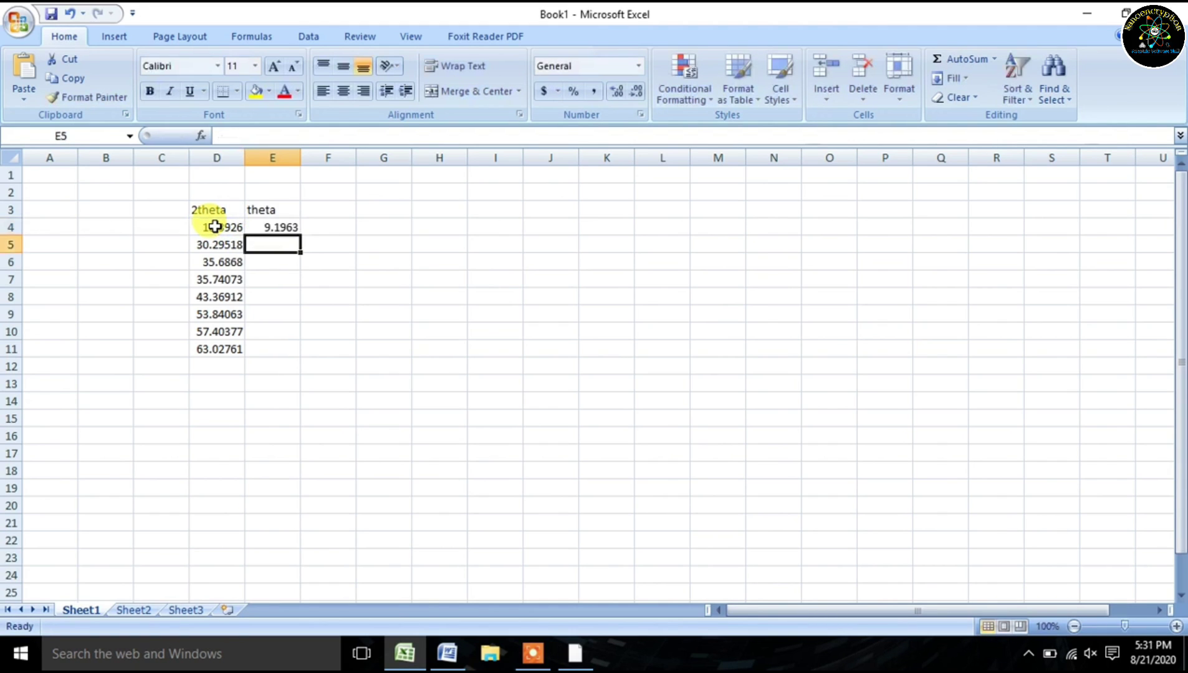
pyautogui.click(279, 226)
pyautogui.moveTo(302, 237); pyautogui.dragTo(298, 358)
# Step: Enter the heading "d-Spacing or Interplaner Spacing" in F3 and widen column F to fit it
pyautogui.click(328, 214)
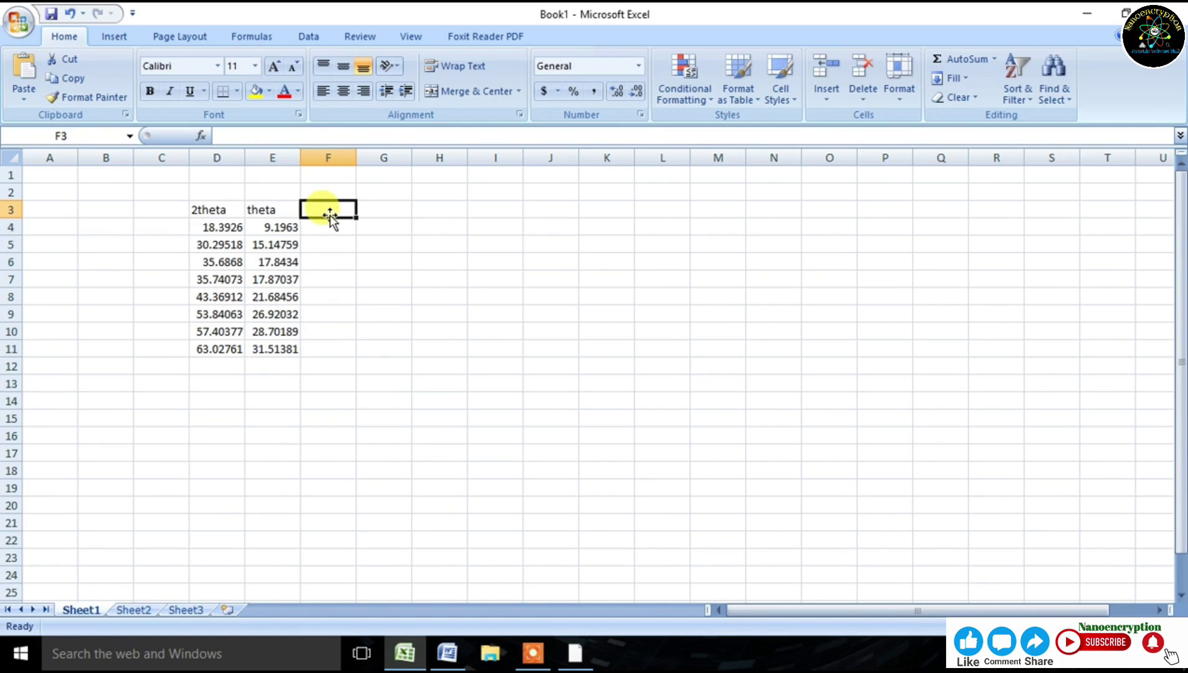
pyautogui.write('d')
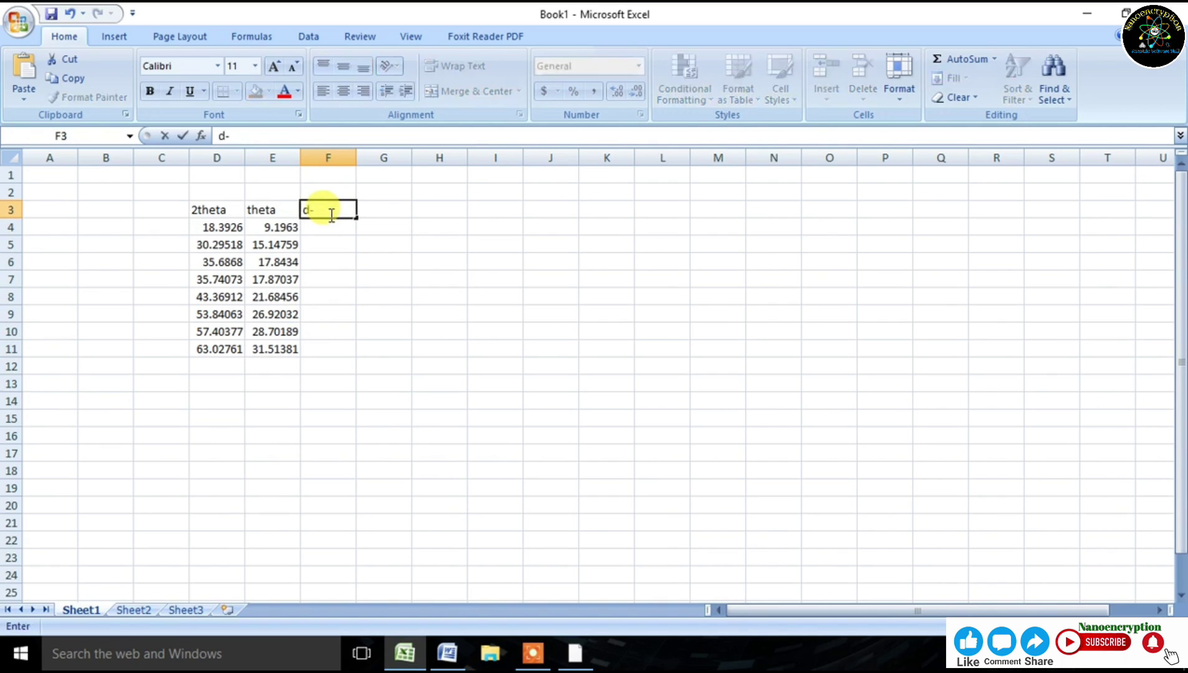
pyautogui.write('-Spacing')
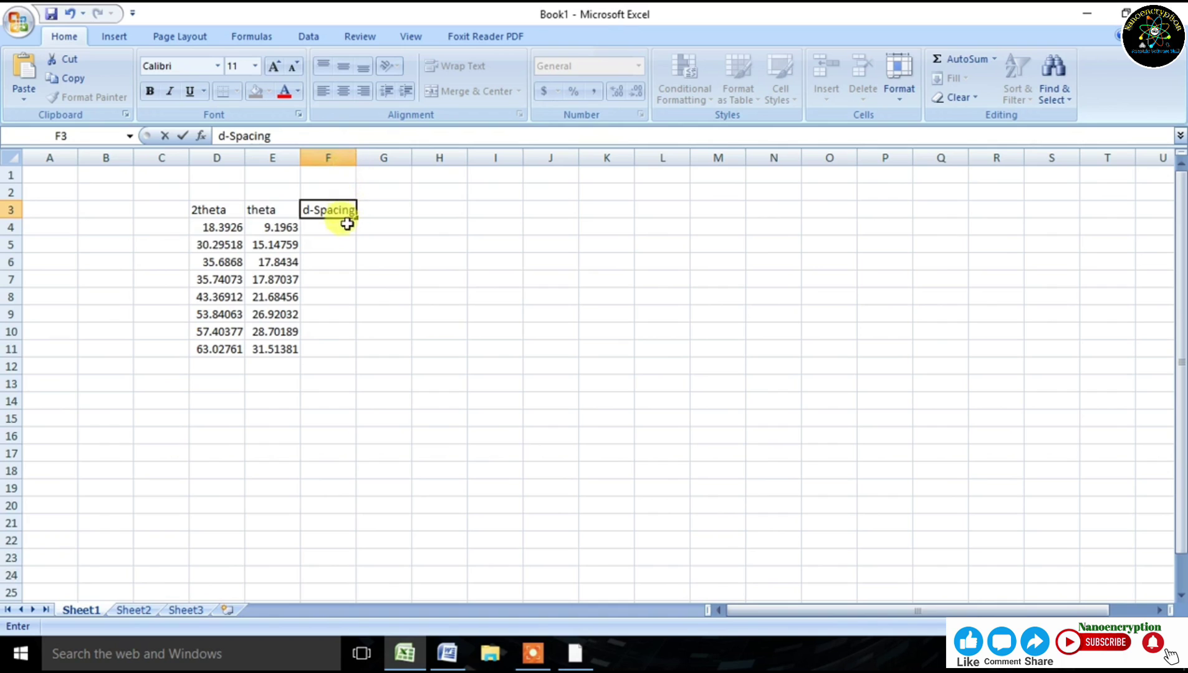
pyautogui.write('or In')
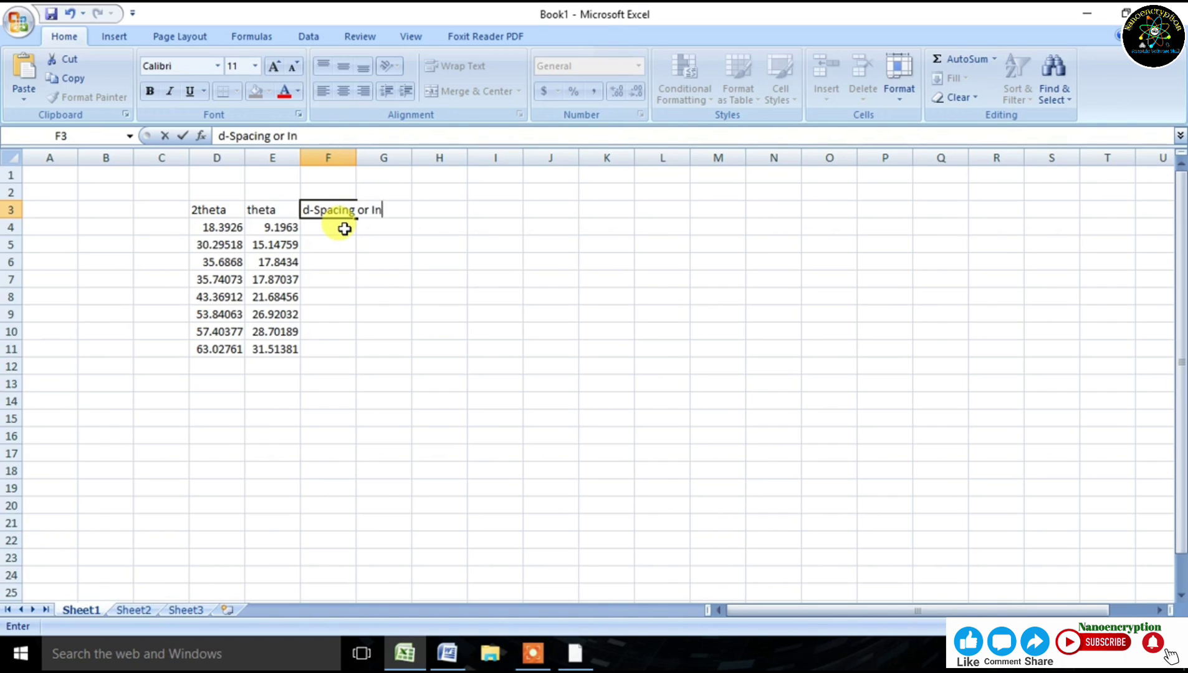
pyautogui.write('yer')
pyautogui.press('BackSpace')
pyautogui.press('BackSpace')
pyautogui.write('terpla')
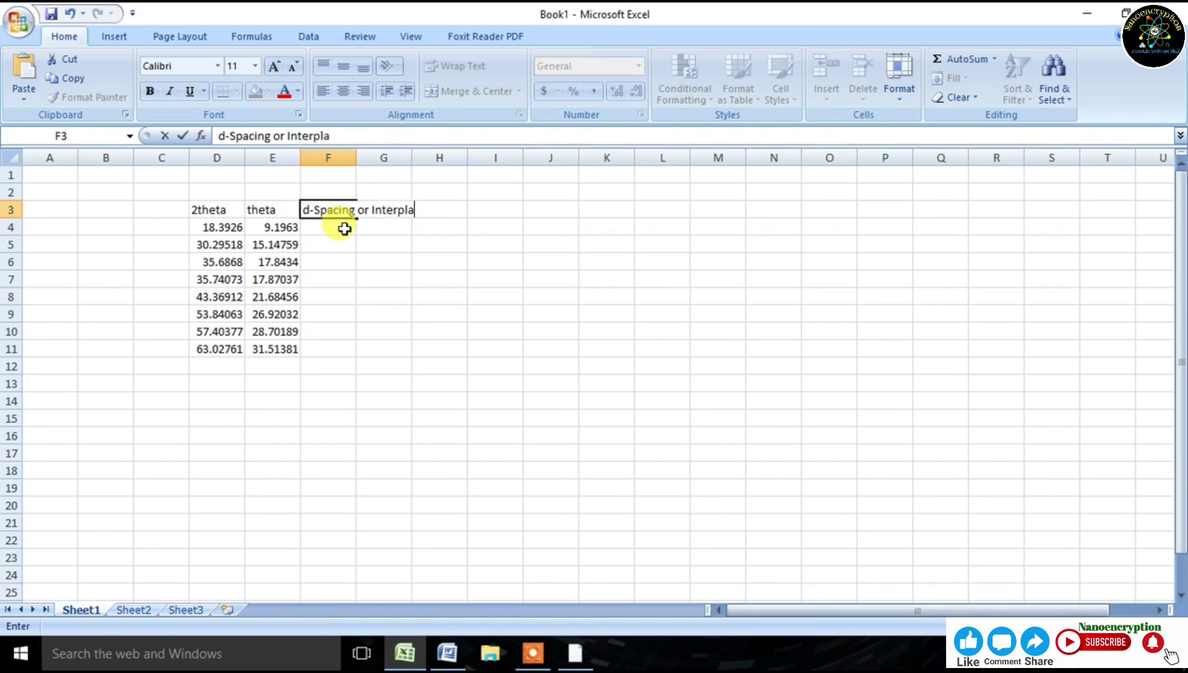
pyautogui.write('ner Spacing')
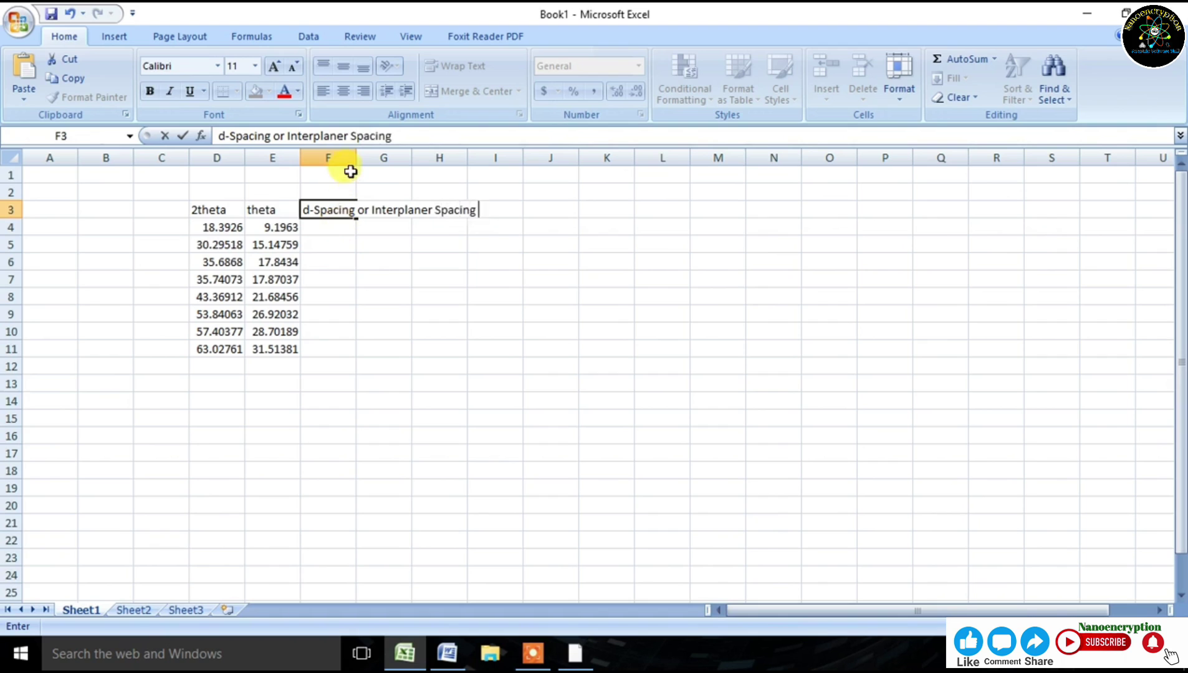
pyautogui.press('Return')
pyautogui.click(339, 207)
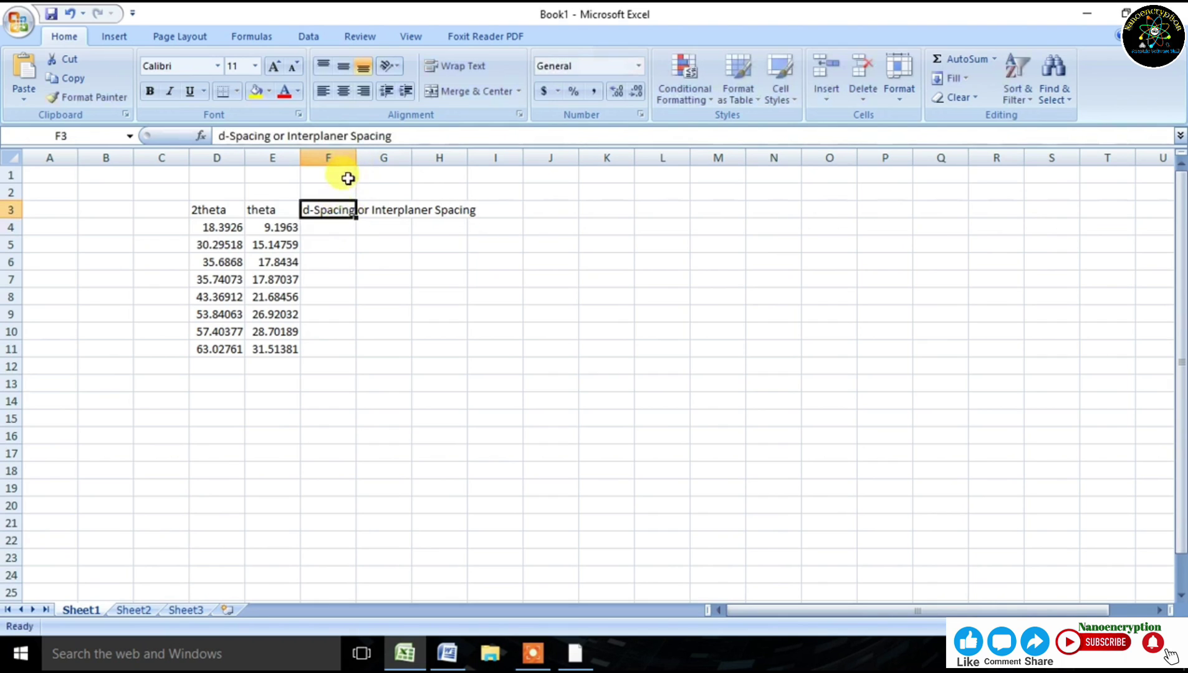
pyautogui.moveTo(356, 157); pyautogui.dragTo(499, 175)
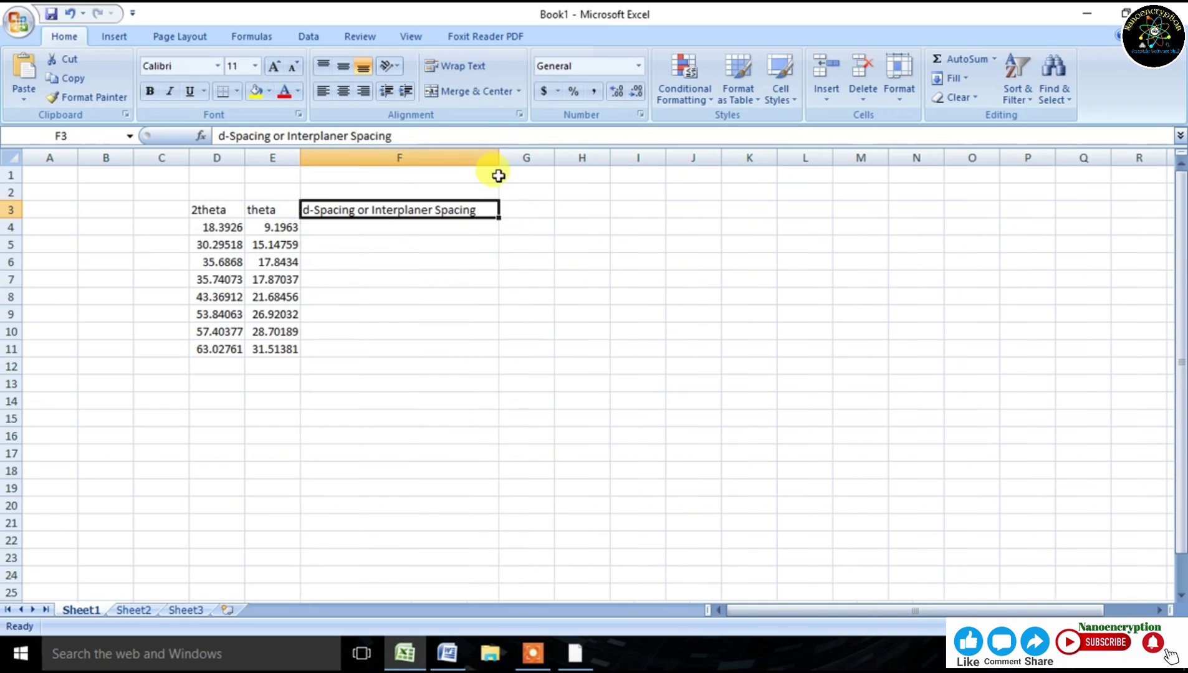
# Step: Begin the Bragg formula in F4 with the numerator =(1*0.15406, checking the diffraction order and X-ray wavelength against the Word document's notes
pyautogui.click(444, 243)
pyautogui.click(377, 224)
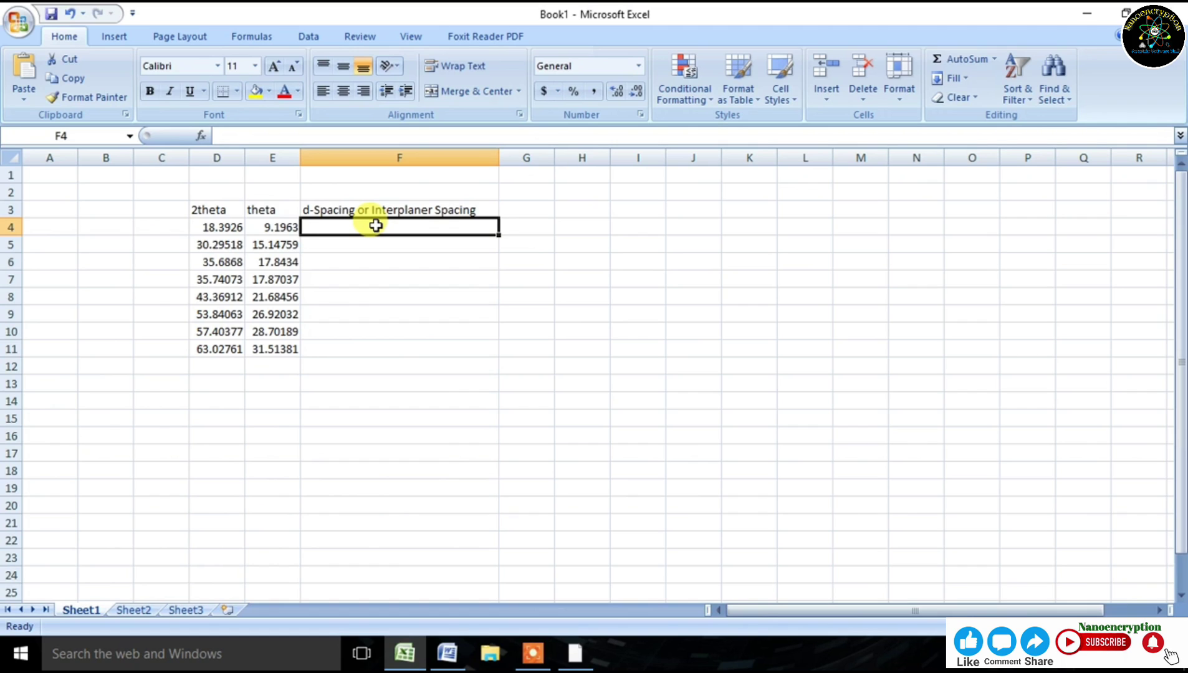
pyautogui.write('=')
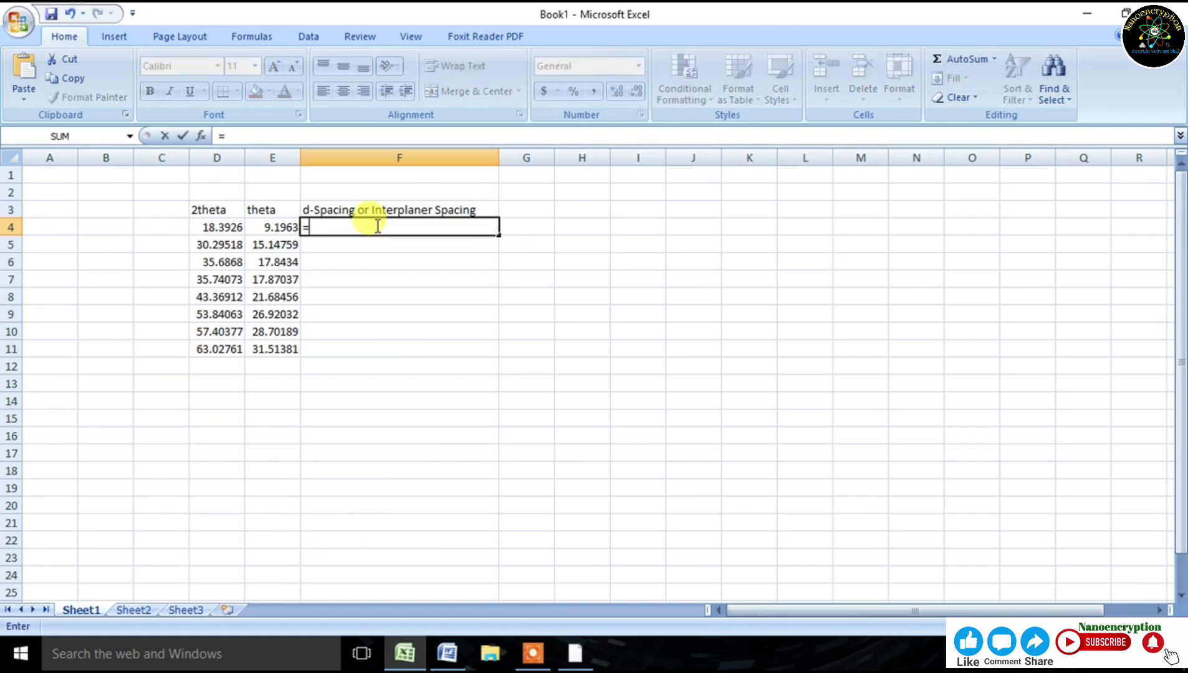
pyautogui.write('(1')
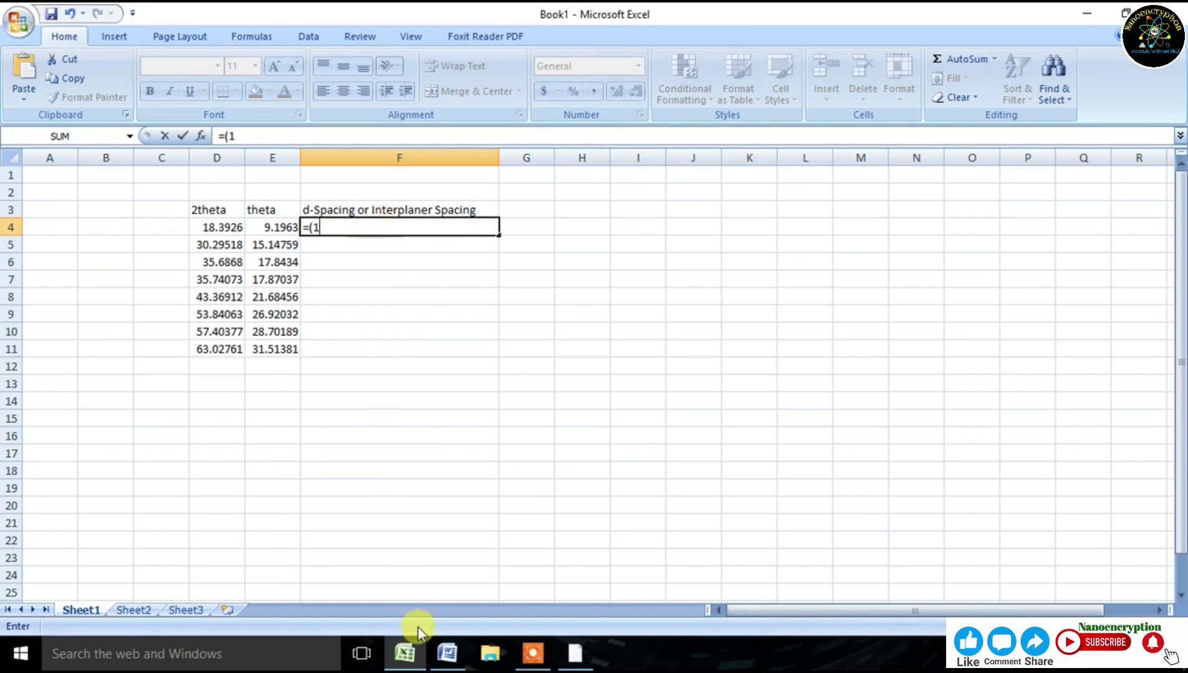
pyautogui.click(447, 653)
pyautogui.moveTo(589, 374); pyautogui.dragTo(567, 377)
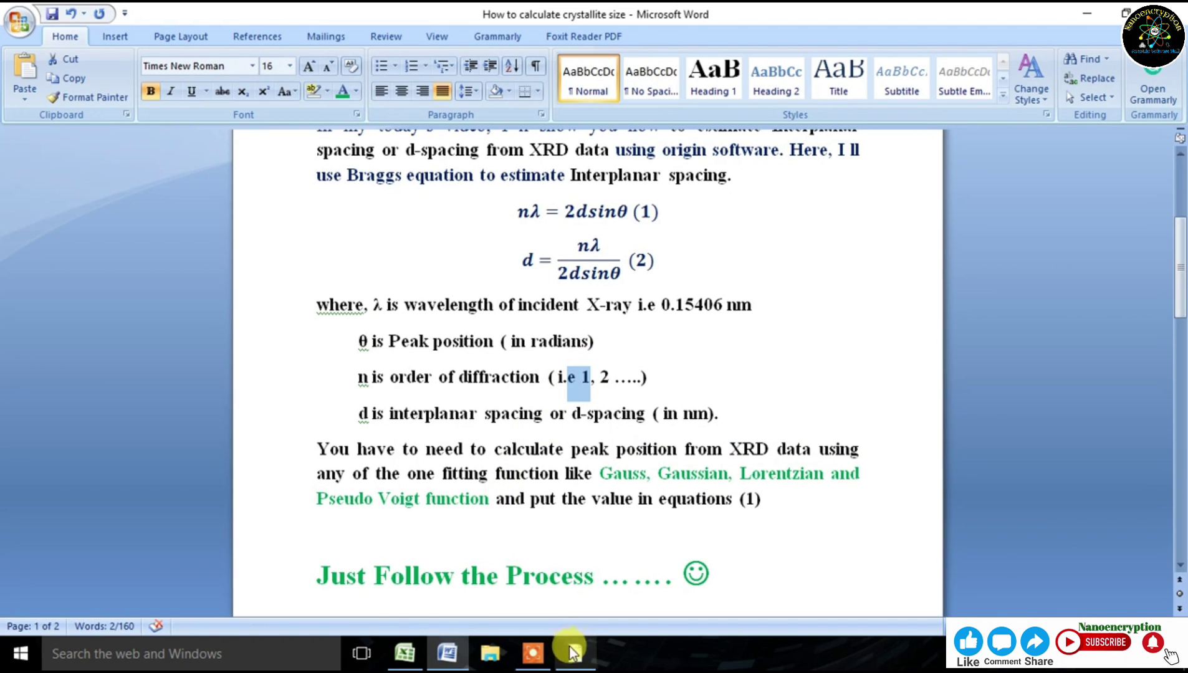
pyautogui.click(404, 653)
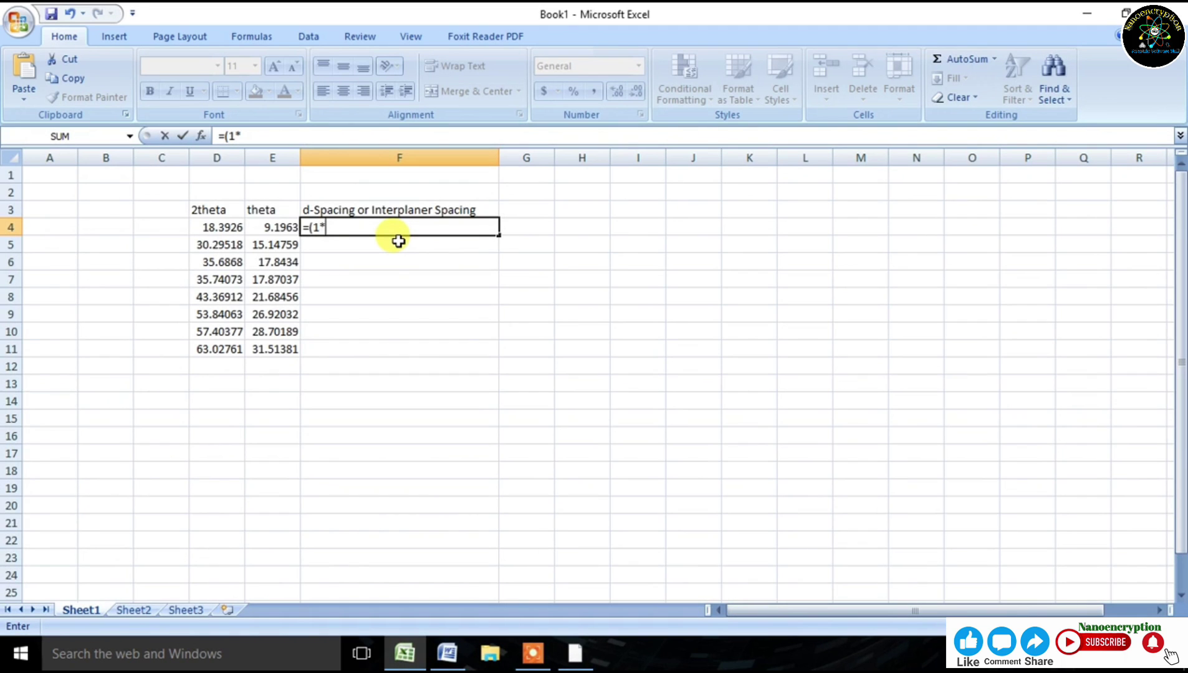
pyautogui.write('0.1')
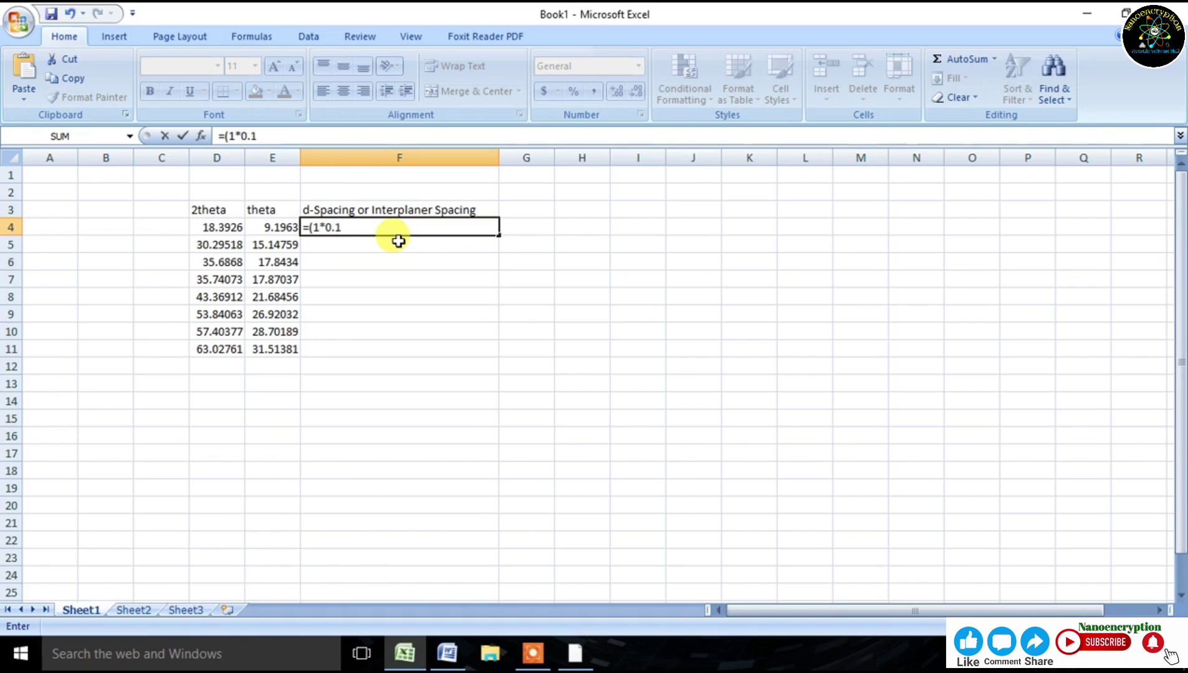
pyautogui.write('540')
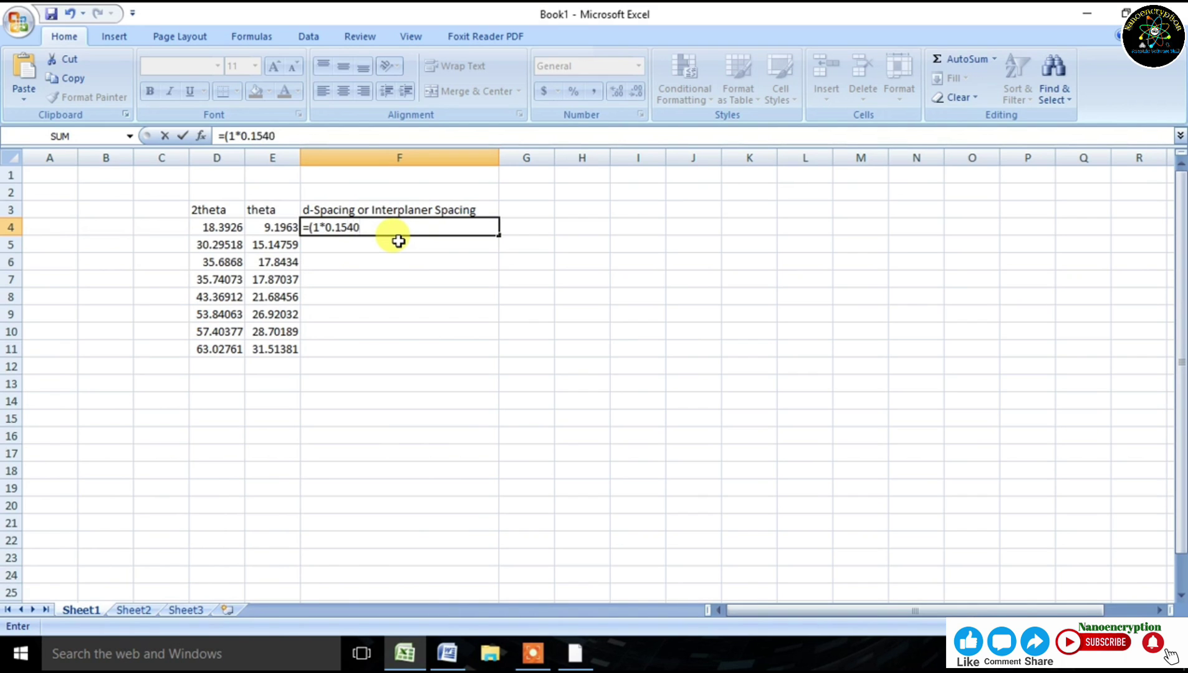
pyautogui.write('6')
pyautogui.click(444, 651)
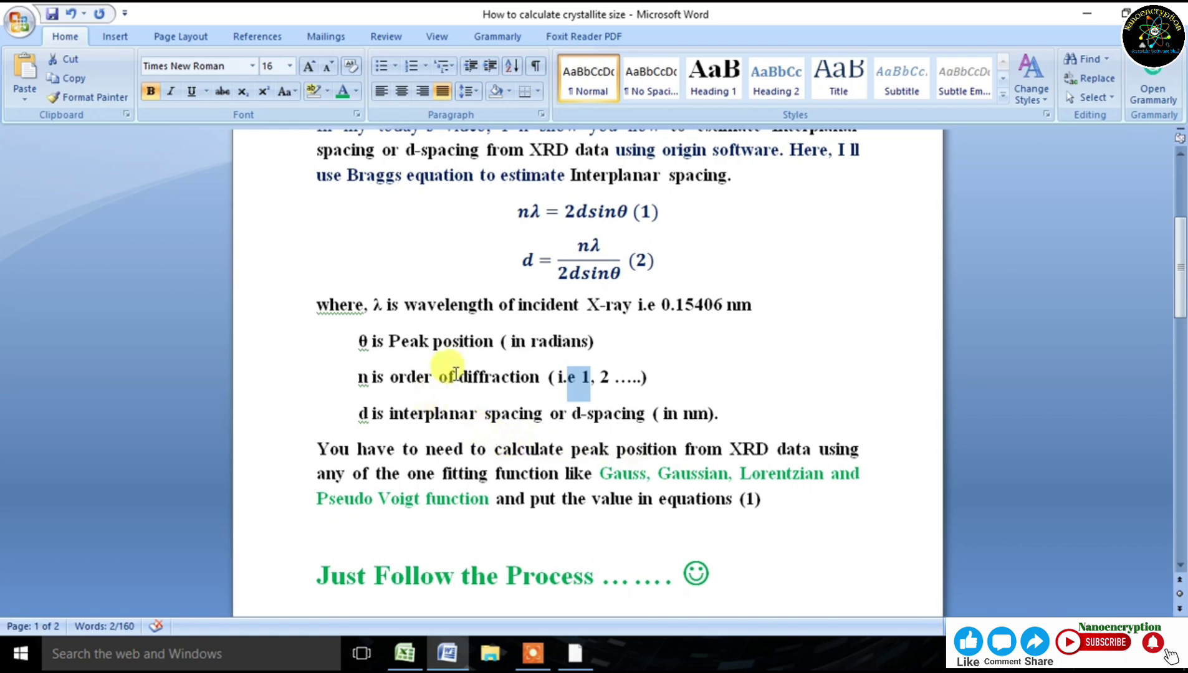
pyautogui.moveTo(724, 304); pyautogui.dragTo(638, 304)
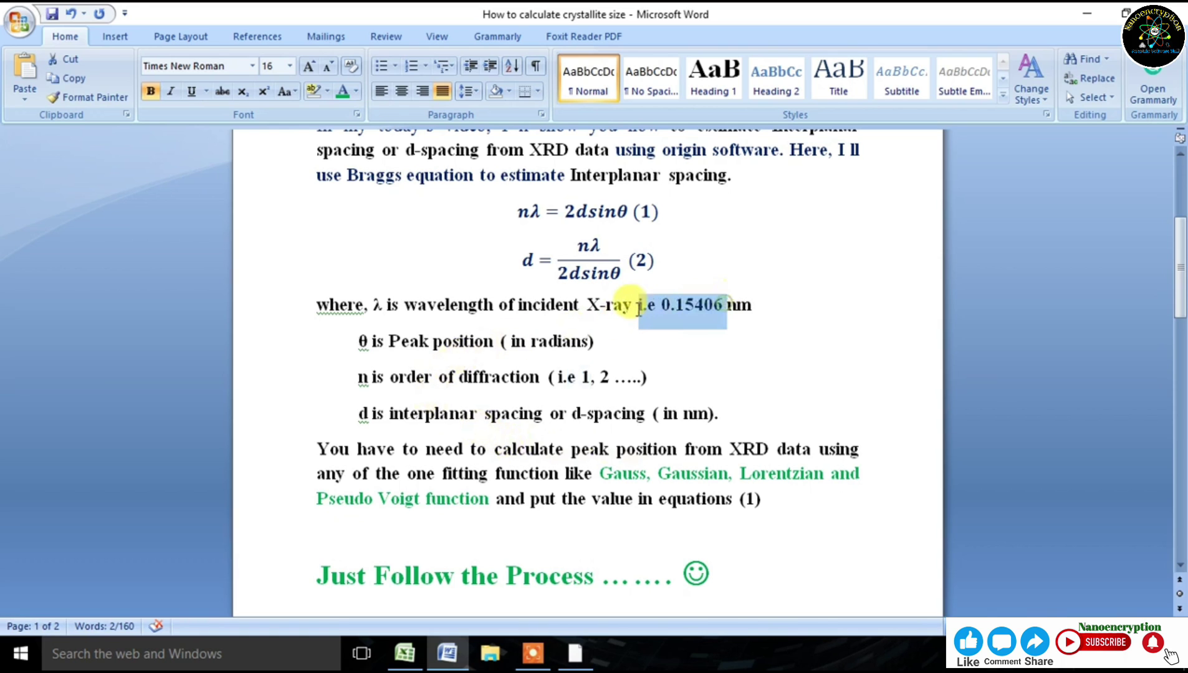
pyautogui.click(449, 653)
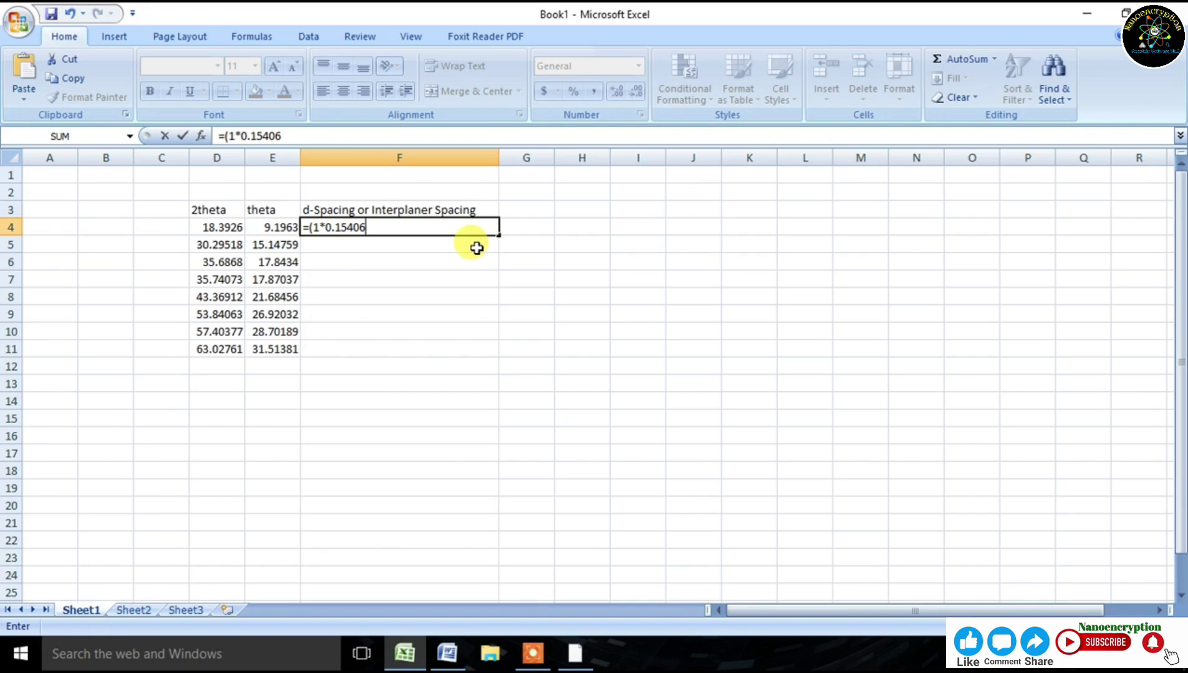
# Step: Check the d equation in the Word document and complete the F4 formula as =(1*0.15406)/(2*SIN(RADIANS(E4)))
pyautogui.write(')/(')
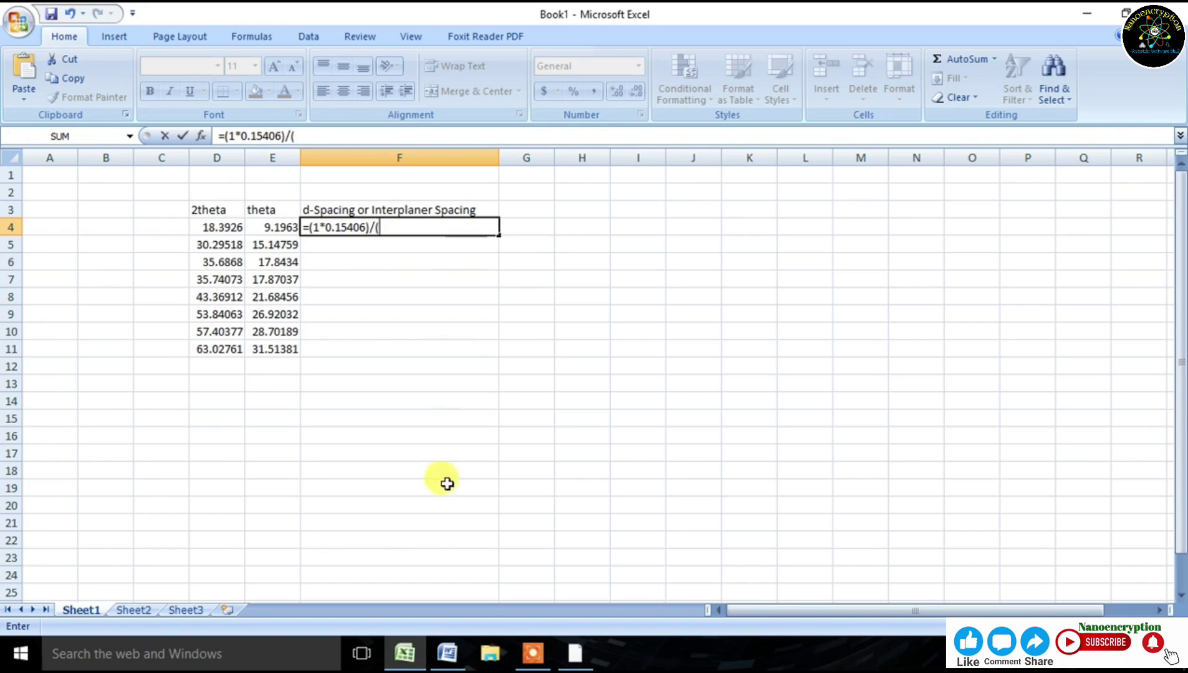
pyautogui.click(446, 653)
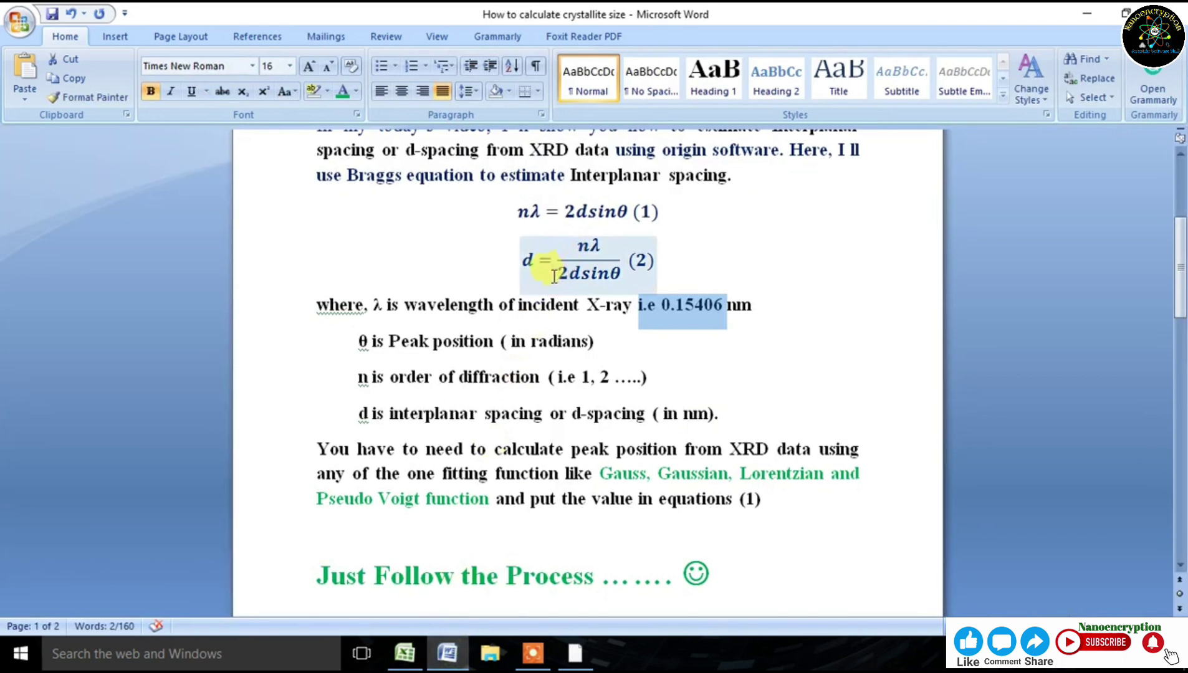
pyautogui.click(438, 662)
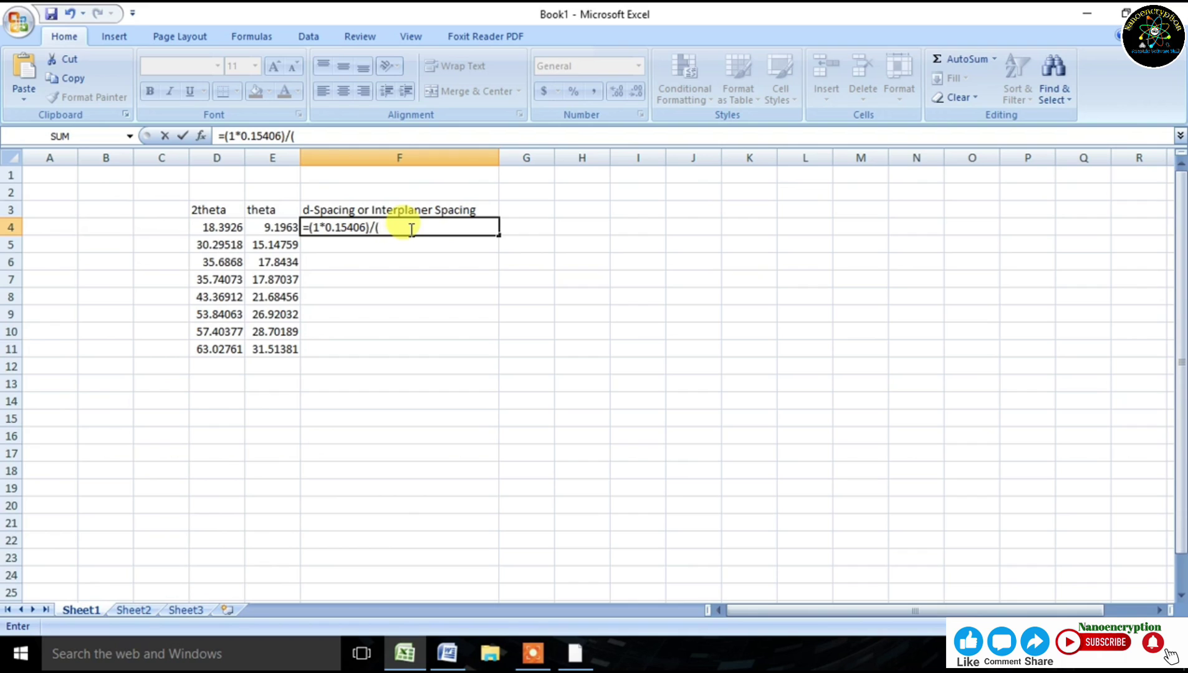
pyautogui.write('2*')
pyautogui.write('sin')
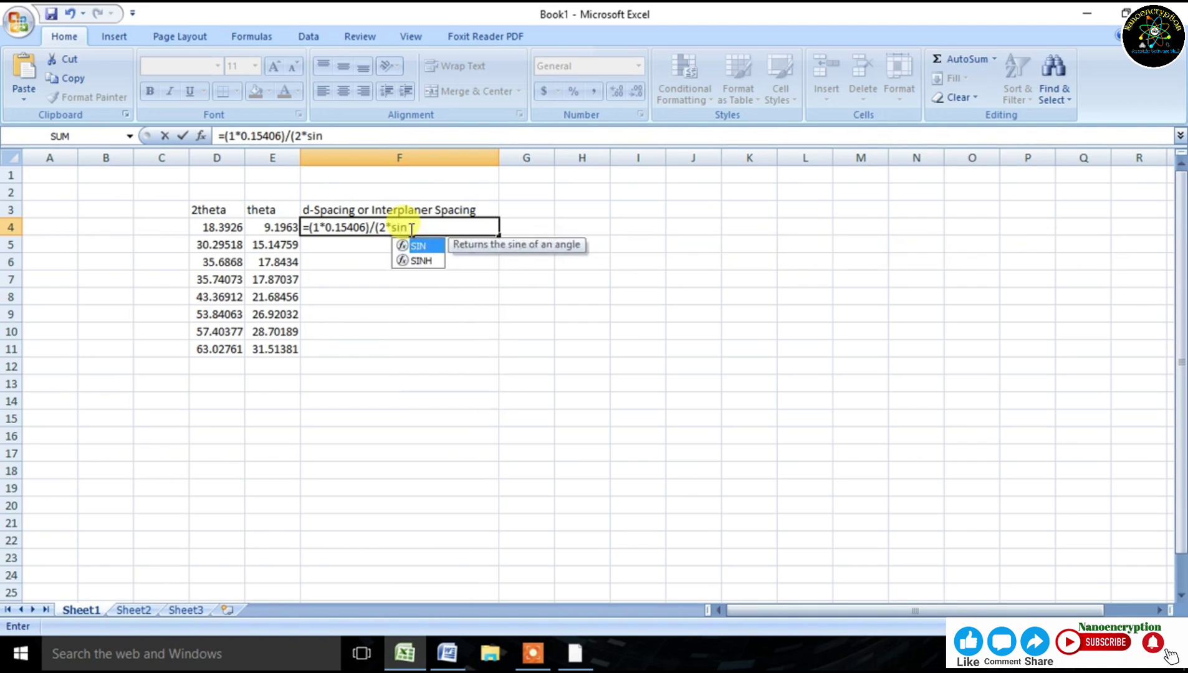
pyautogui.doubleClick(419, 247)
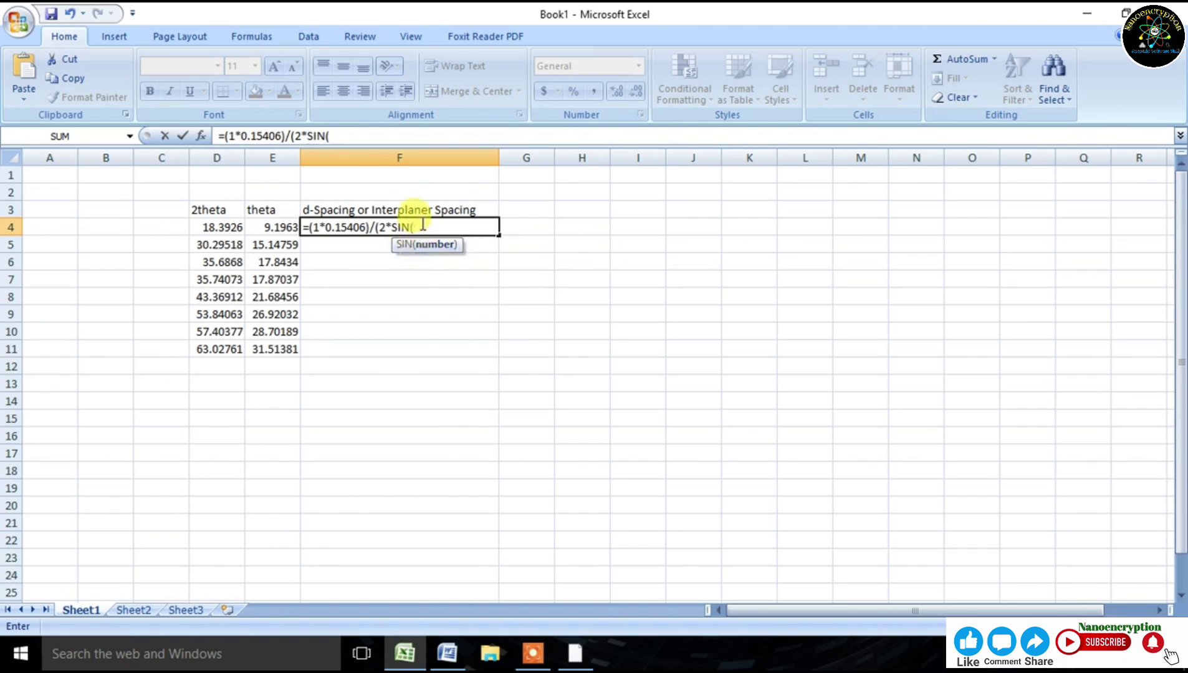
pyautogui.write('r')
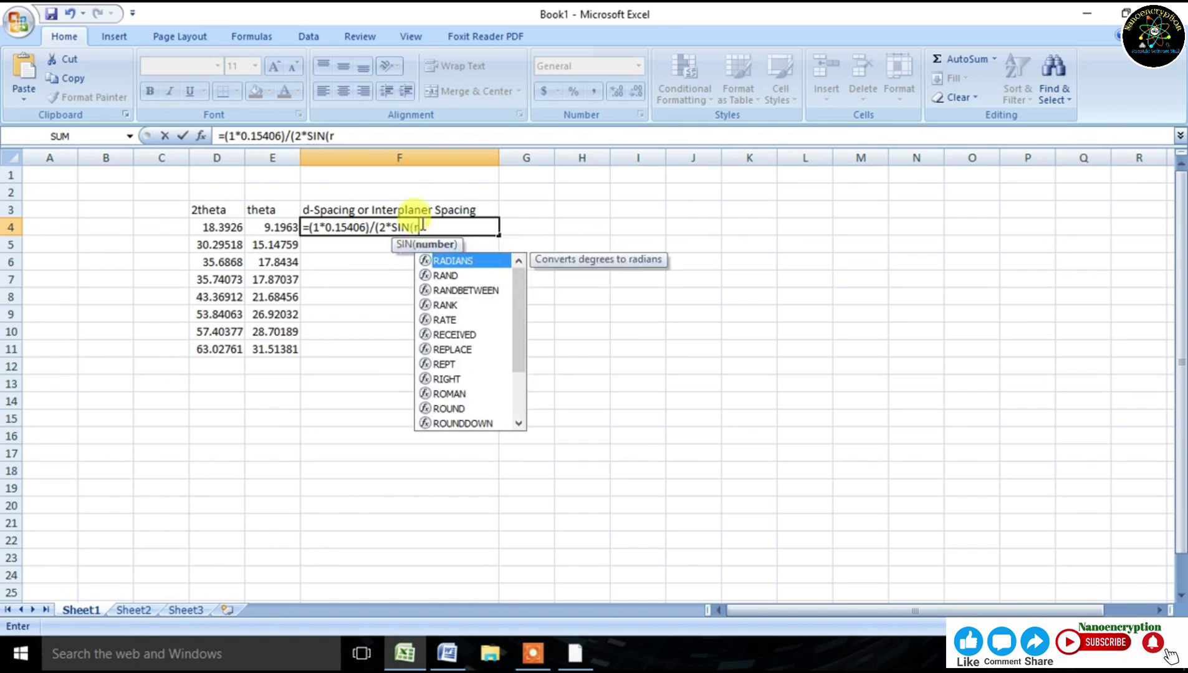
pyautogui.doubleClick(457, 260)
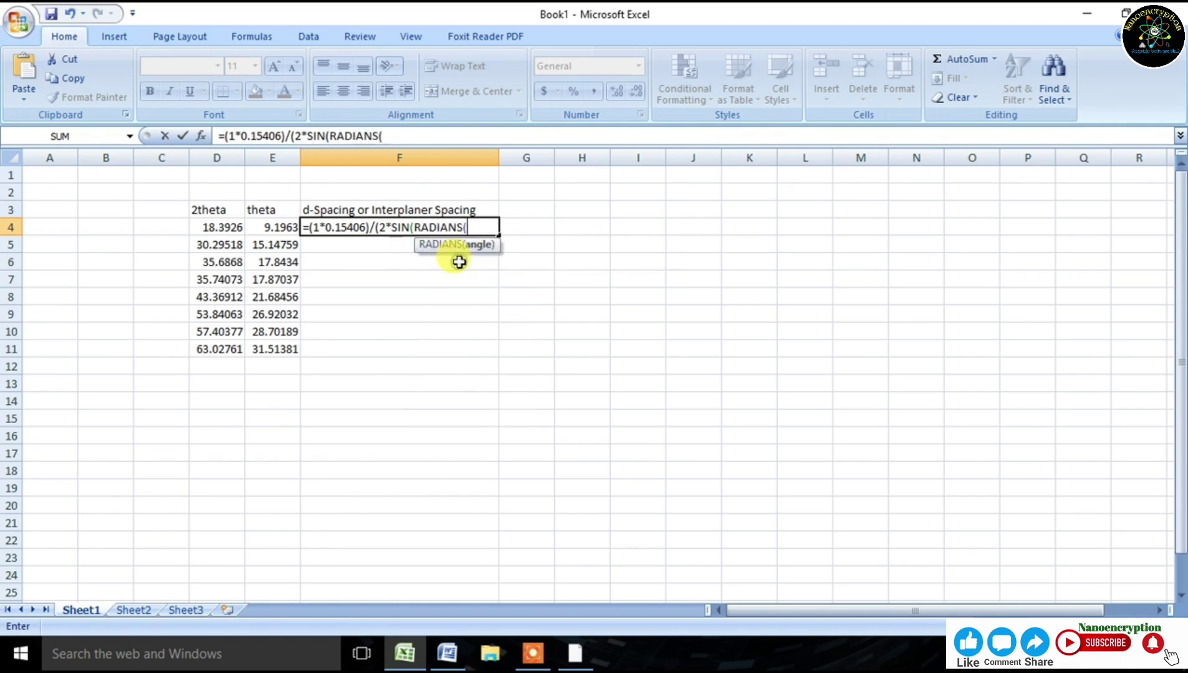
pyautogui.click(272, 231)
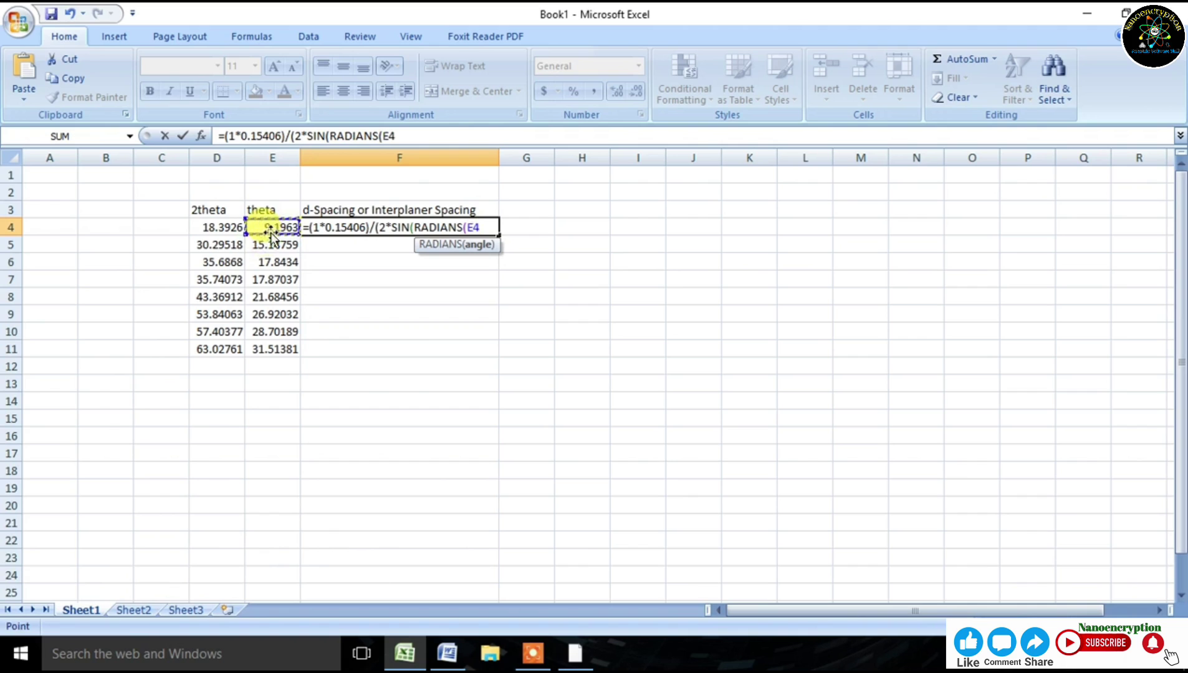
pyautogui.write(')')
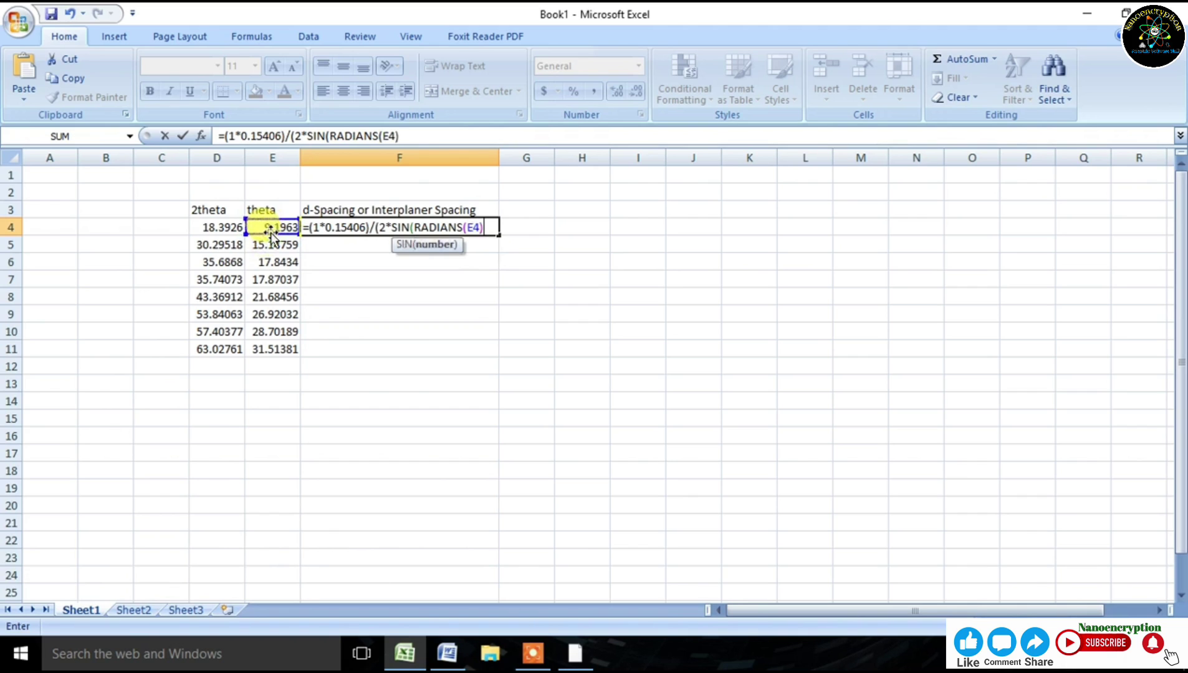
pyautogui.write('))')
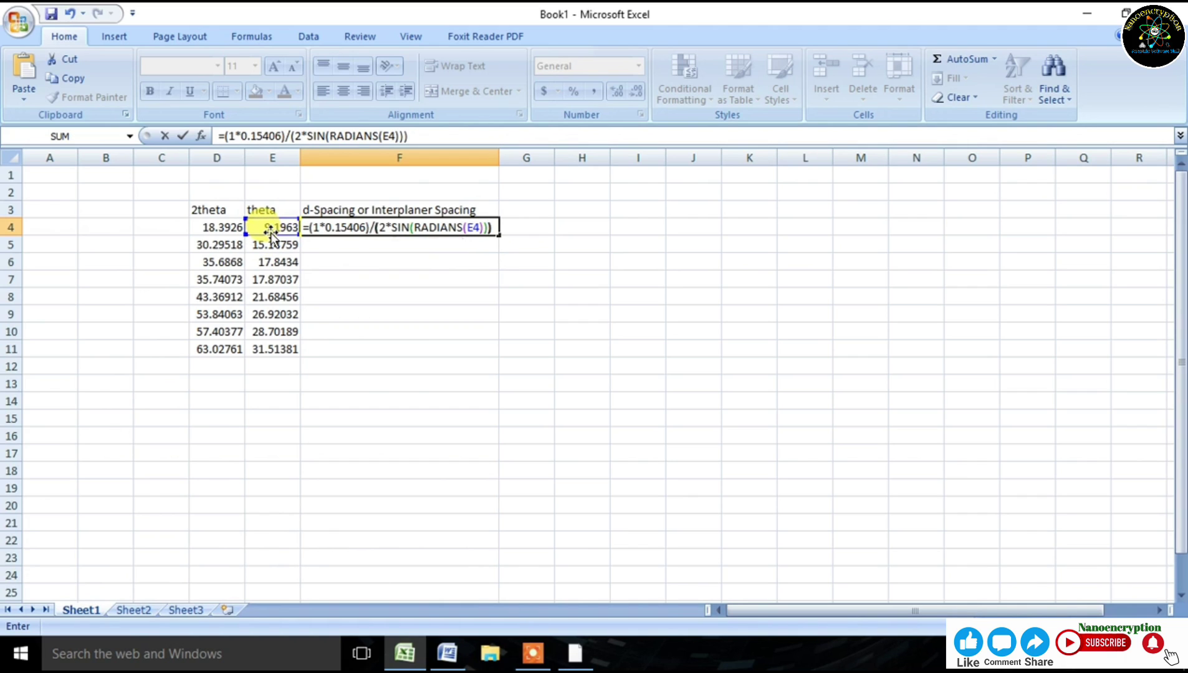
pyautogui.press('Return')
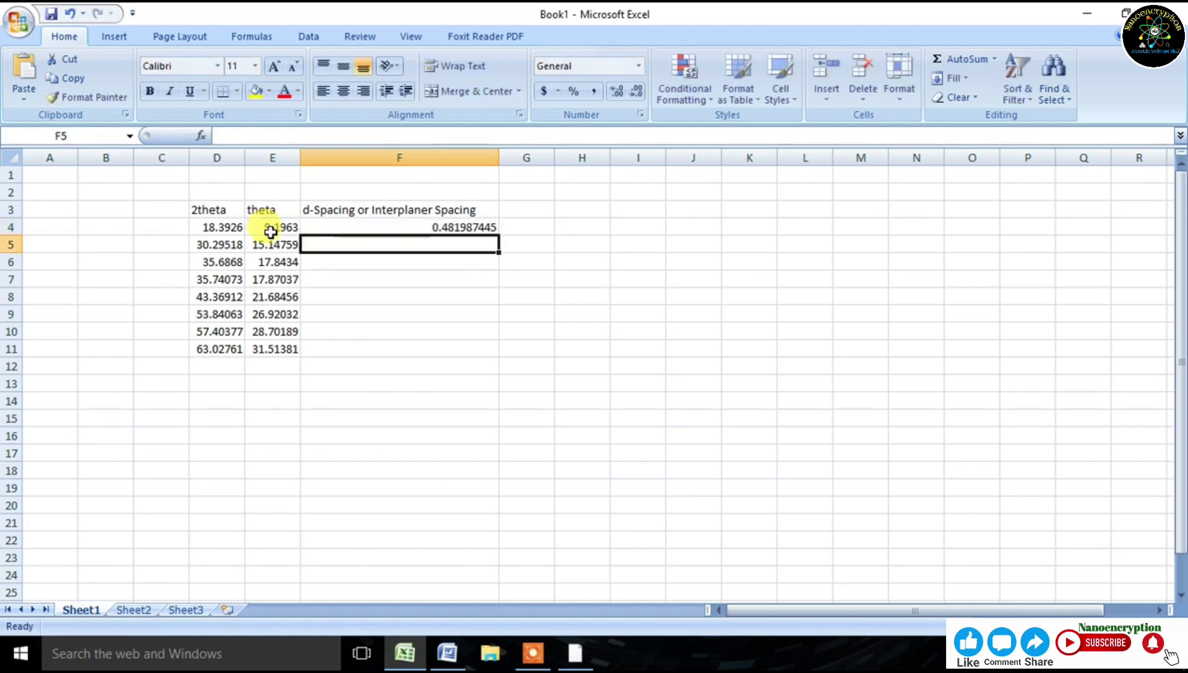
# Step: Fill the d-spacing formula from F4 down to F11
pyautogui.click(354, 225)
pyautogui.moveTo(498, 234); pyautogui.dragTo(485, 347)
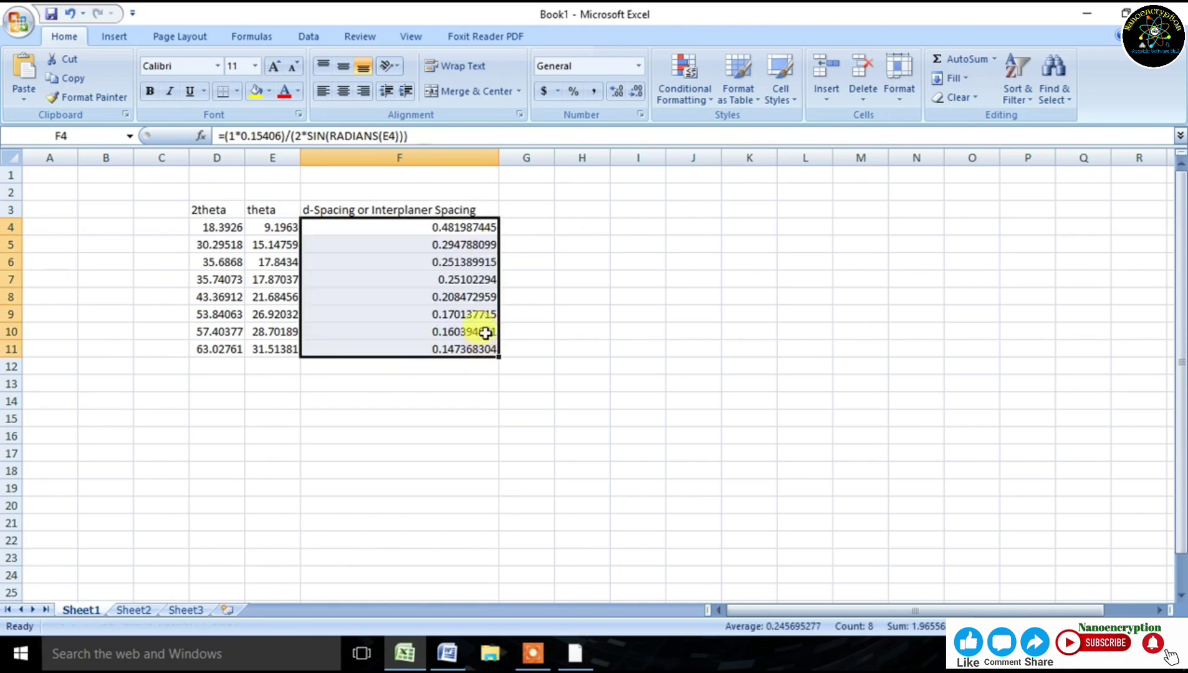
pyautogui.click(406, 382)
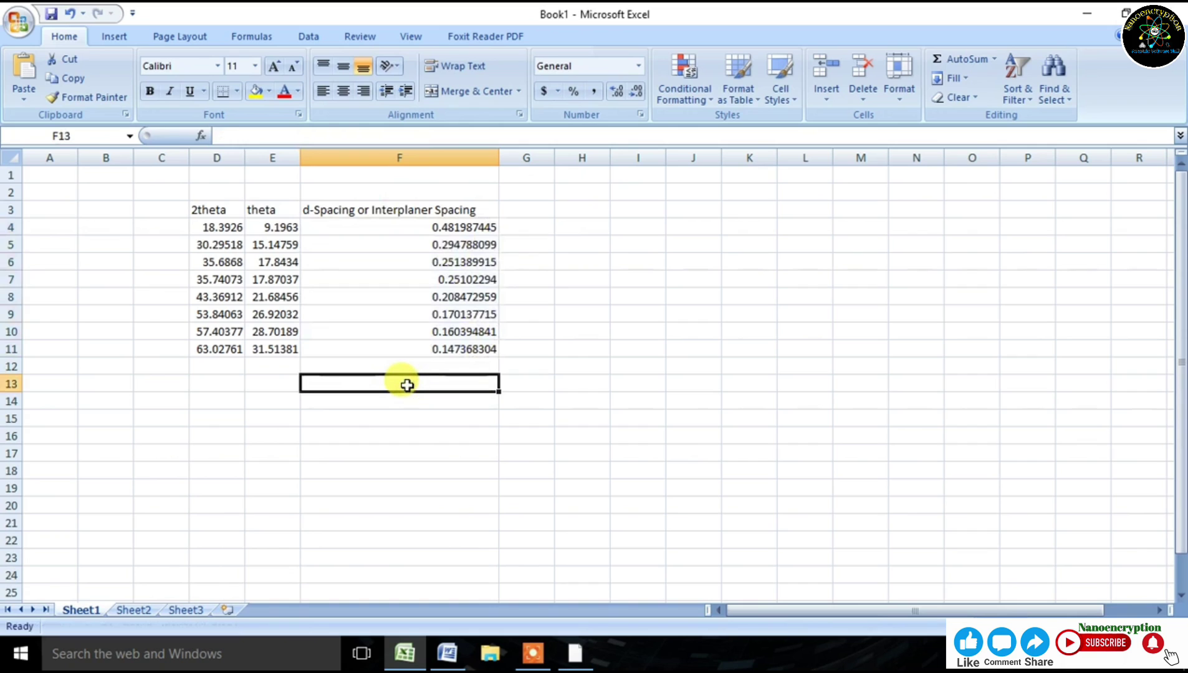
# Step: Enter the note "It is our desire value of d-spacing in nm" in F13
pyautogui.click(397, 366)
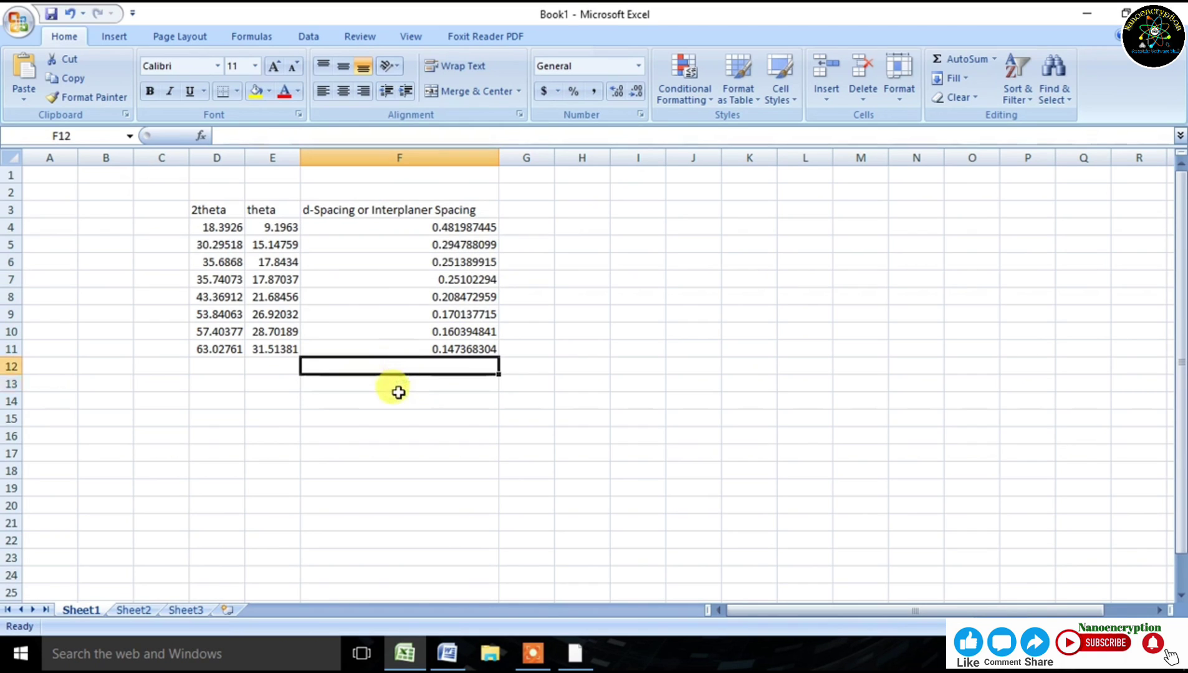
pyautogui.click(398, 389)
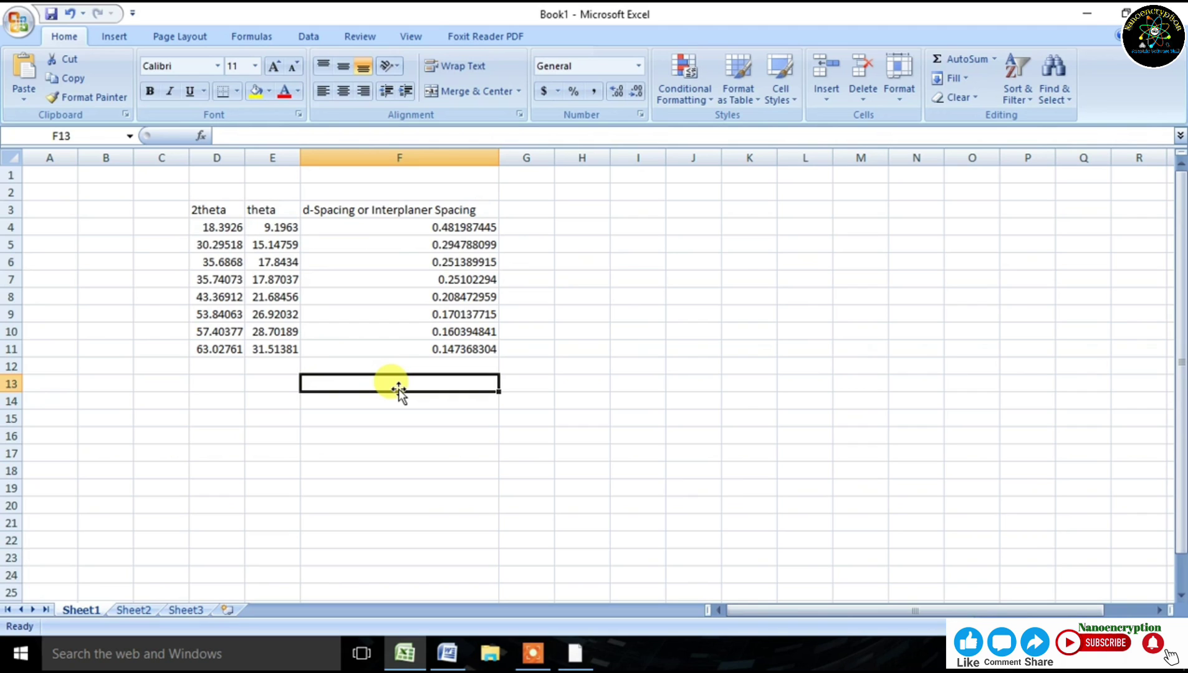
pyautogui.write('It')
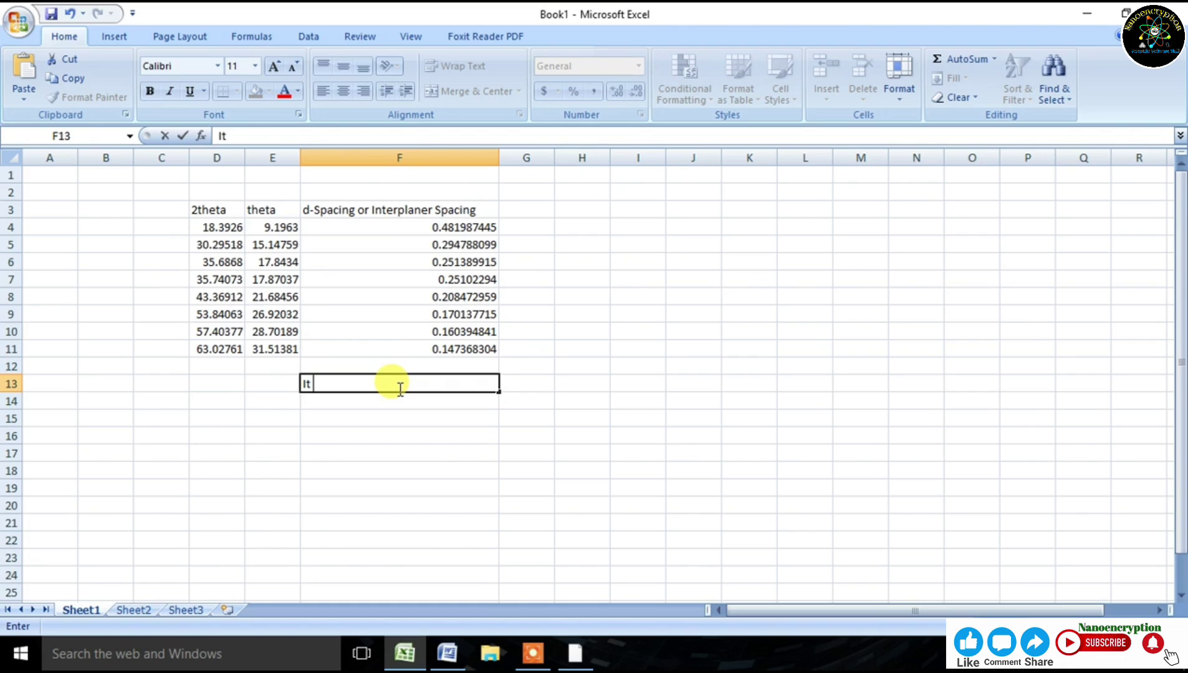
pyautogui.write(' is our desire')
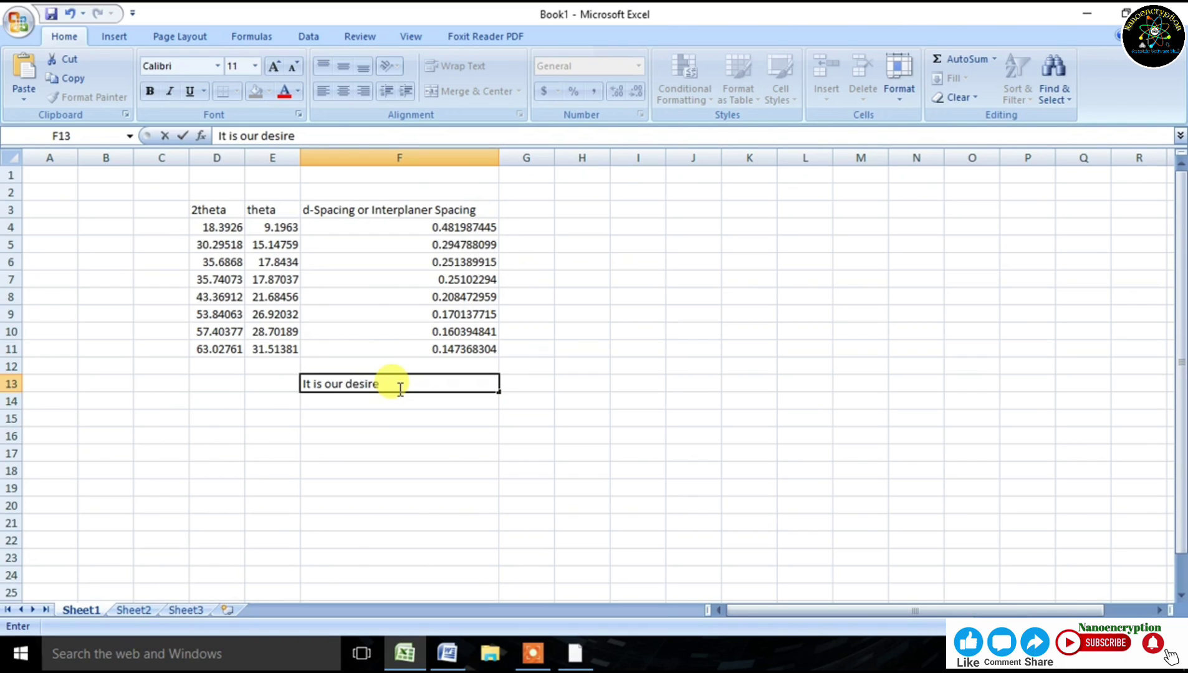
pyautogui.write(' value')
pyautogui.write(' og')
pyautogui.write('d')
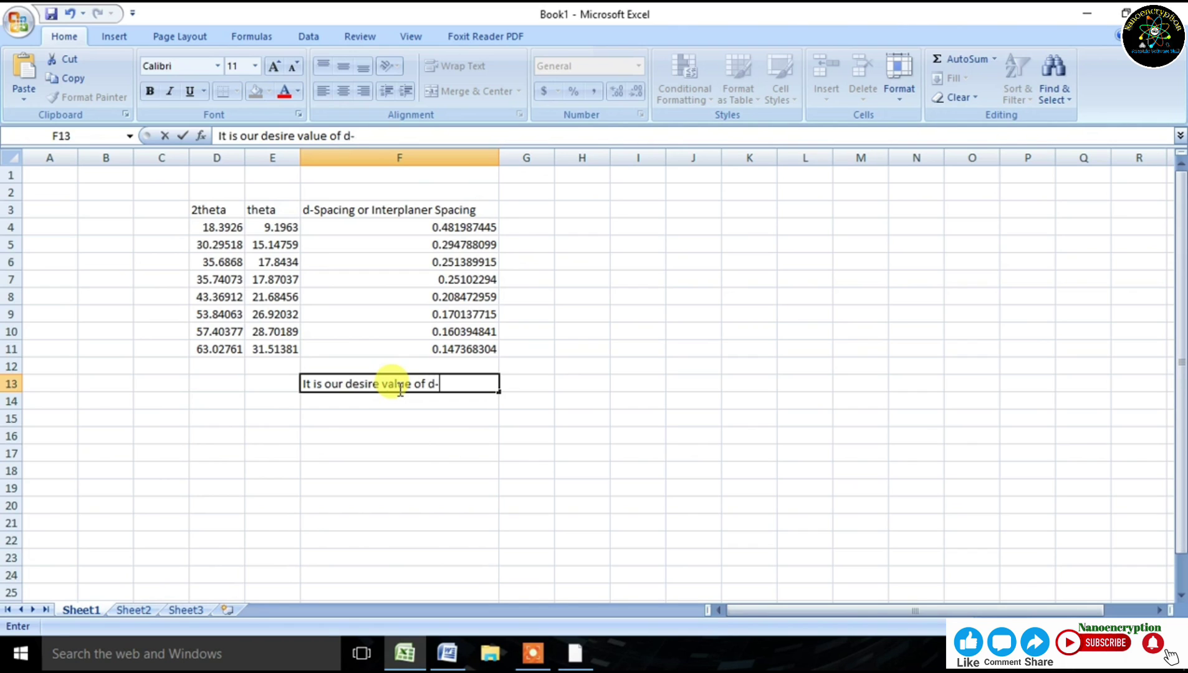
pyautogui.write('-spacing in')
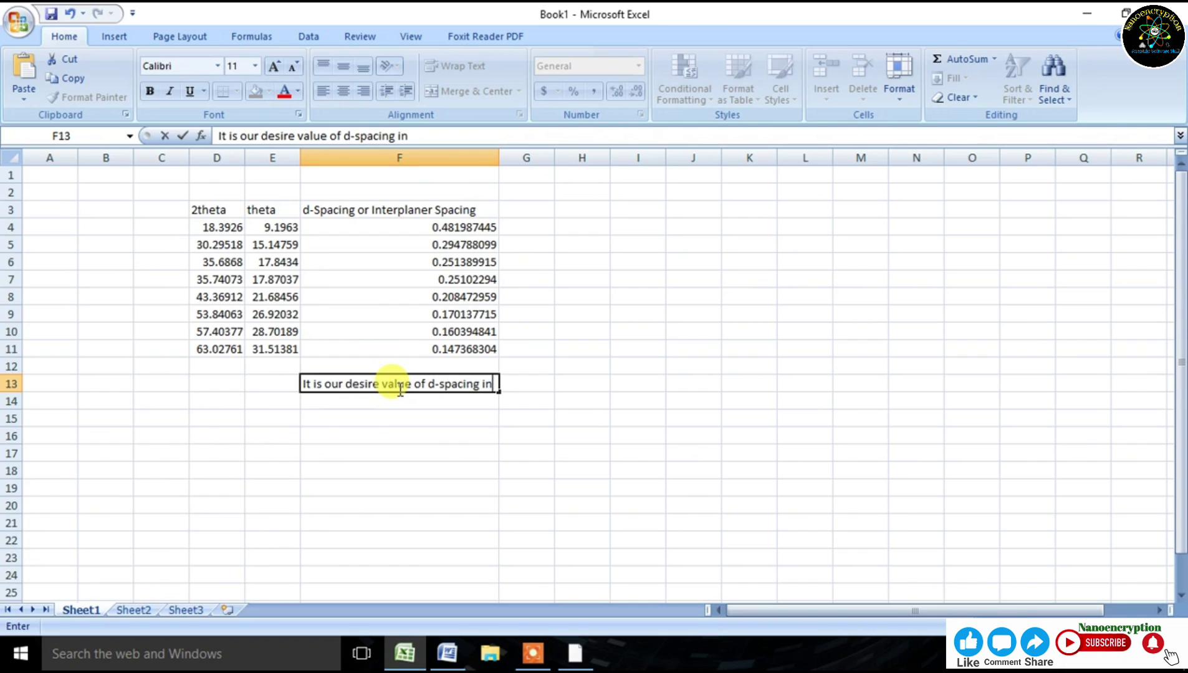
pyautogui.write(' nm')
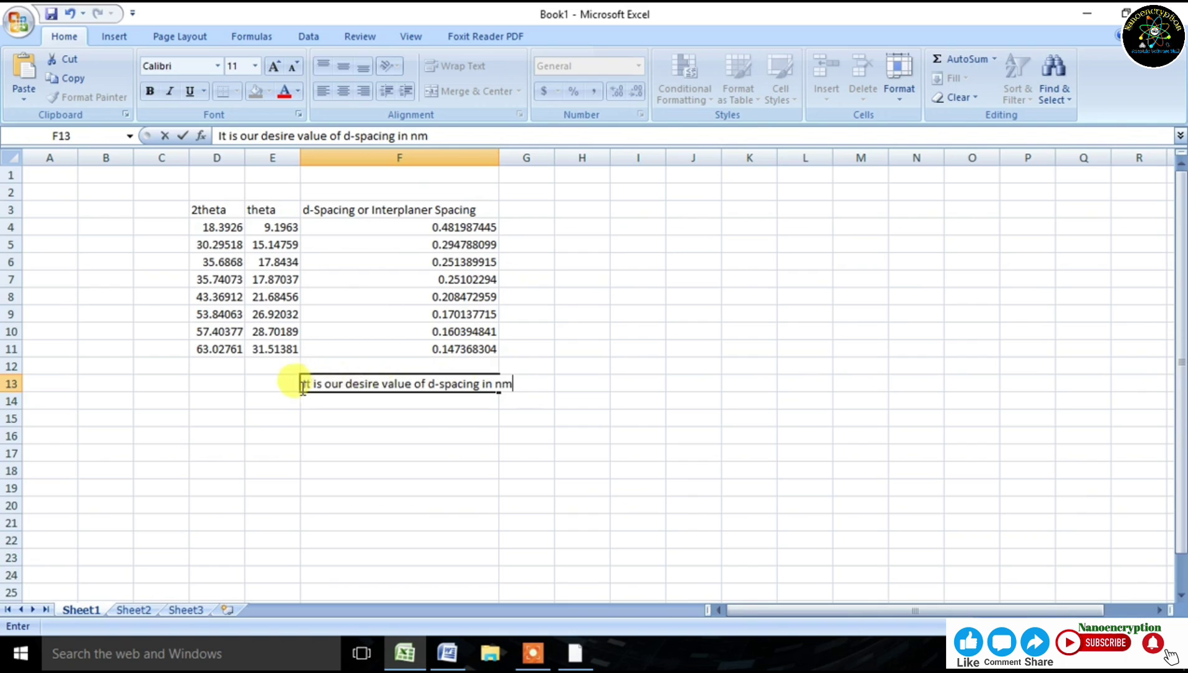
# Step: Colour the F13 note text green and enlarge it to 16 pt
pyautogui.moveTo(304, 387); pyautogui.dragTo(528, 387)
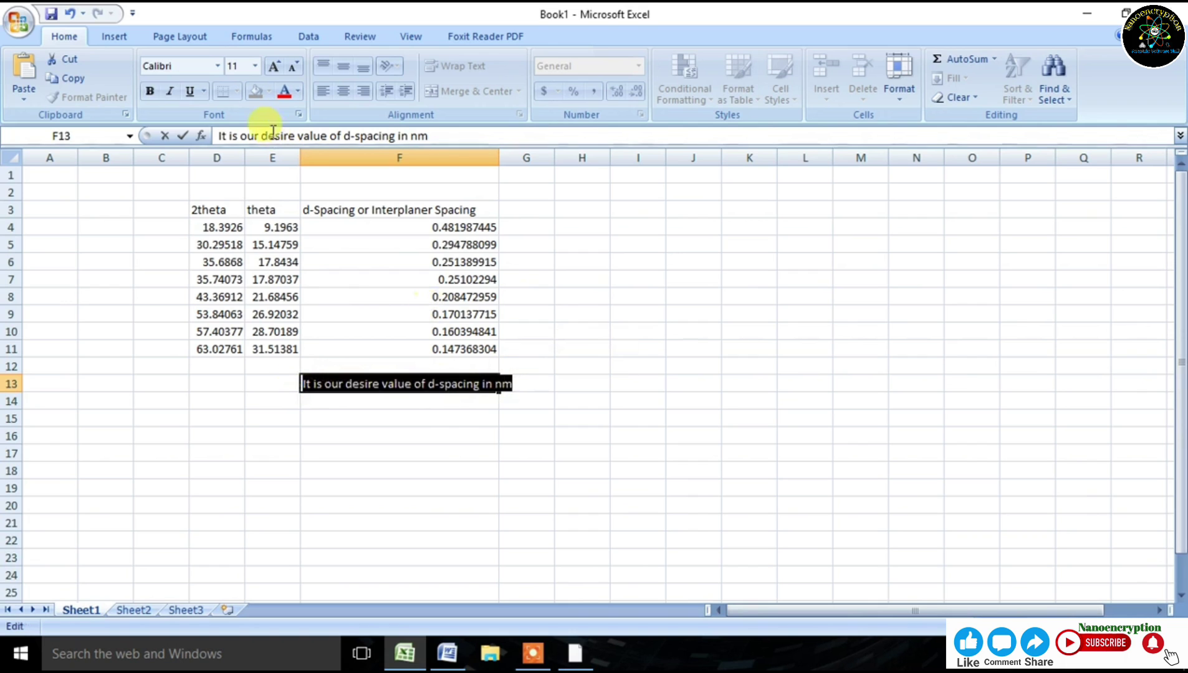
pyautogui.click(297, 91)
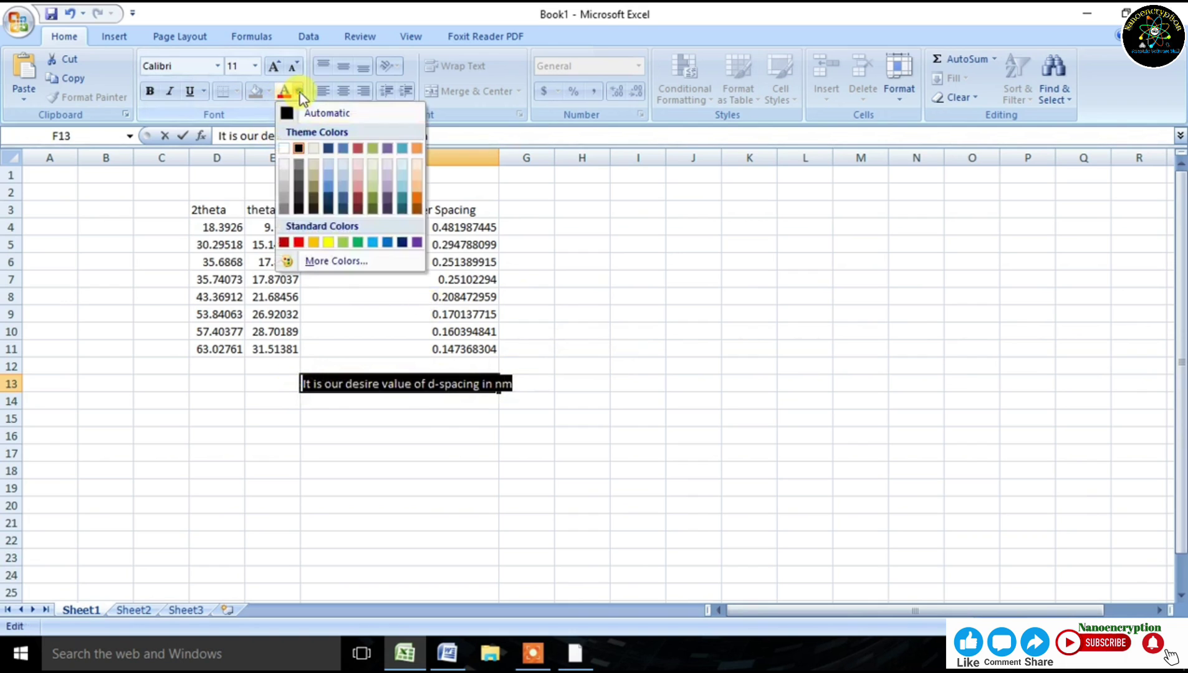
pyautogui.click(358, 243)
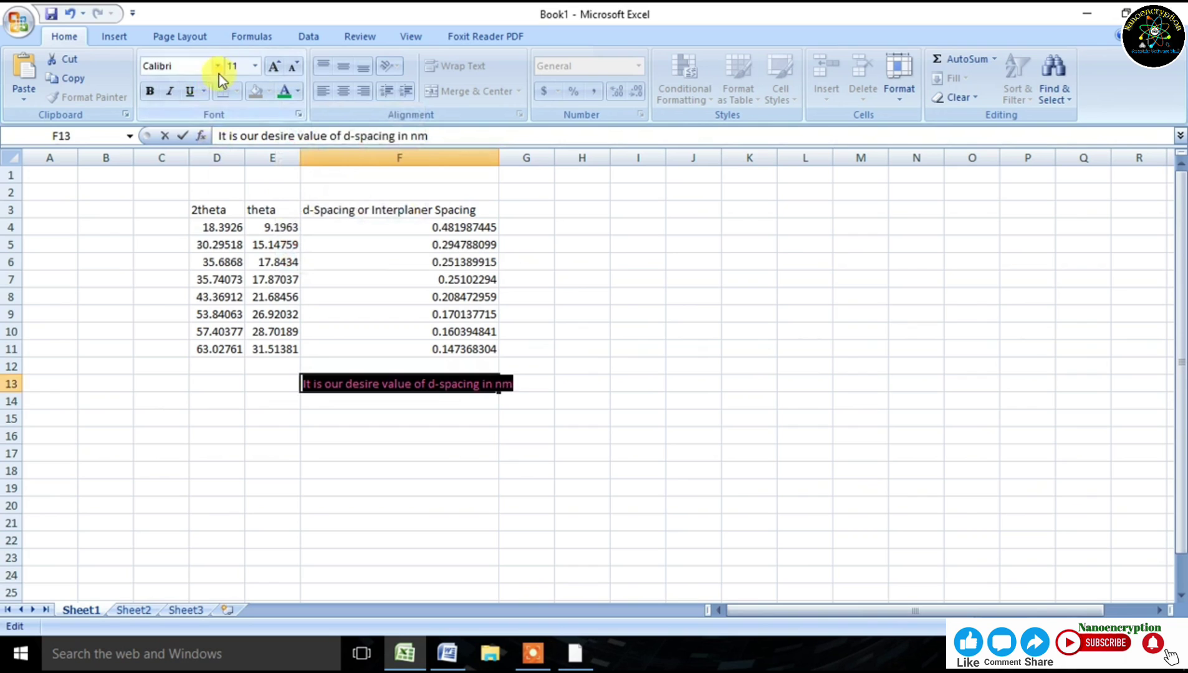
pyautogui.click(275, 66)
pyautogui.click(275, 66)
pyautogui.click(275, 66)
pyautogui.click(275, 65)
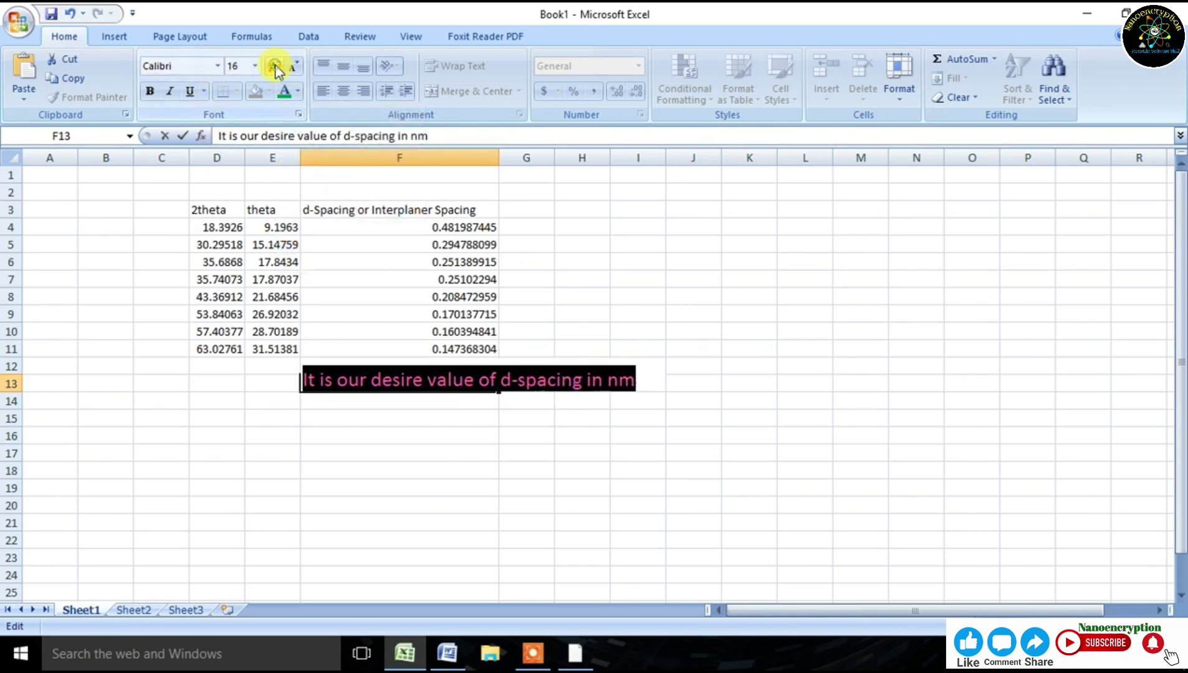
pyautogui.moveTo(321, 416); pyautogui.dragTo(328, 408)
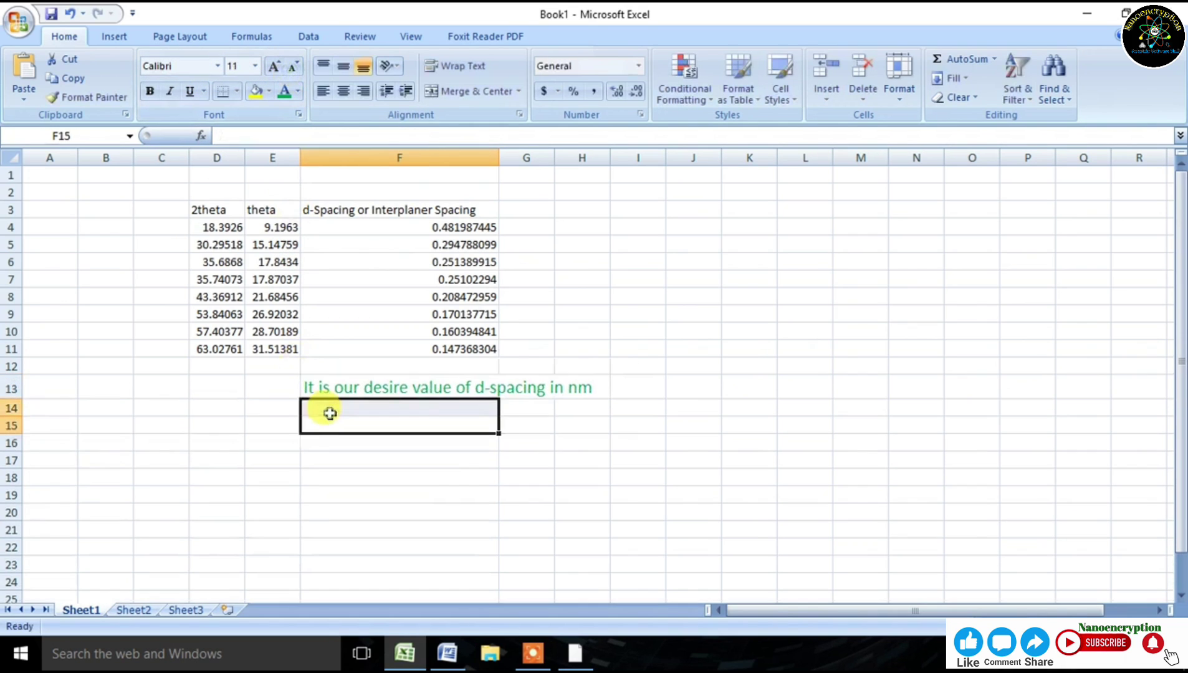
# Step: Make the F13 note bold and widen column F to fit the whole note
pyautogui.click(412, 387)
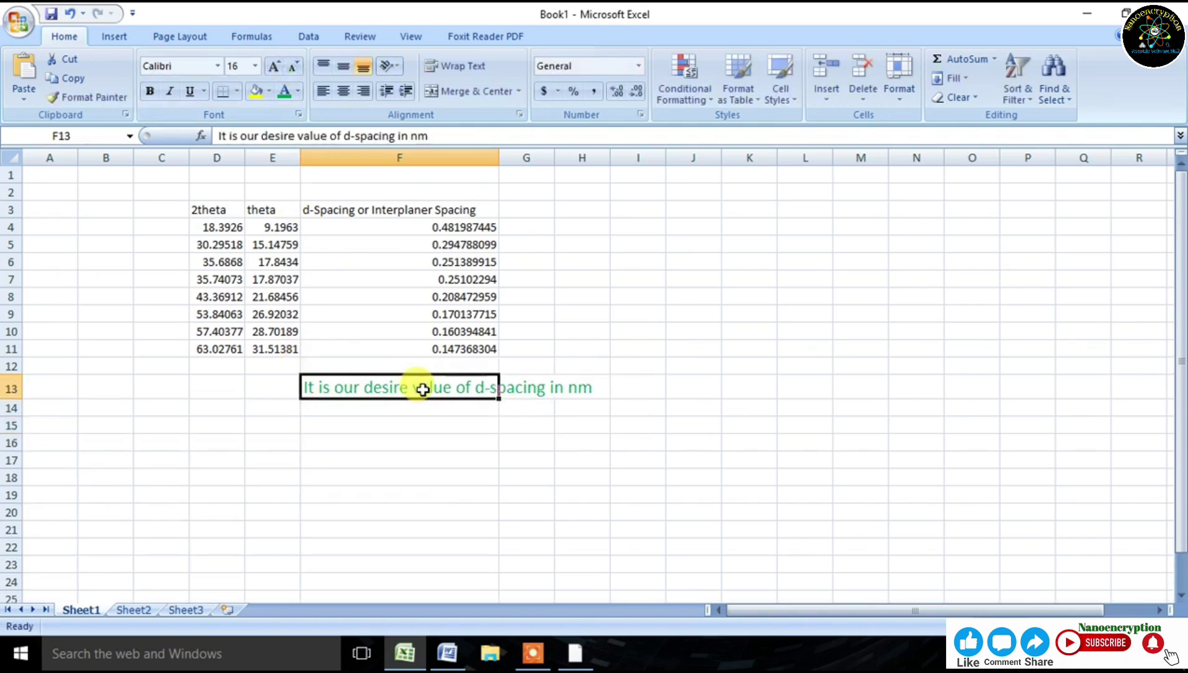
pyautogui.doubleClick(347, 387)
pyautogui.moveTo(305, 388); pyautogui.dragTo(583, 386)
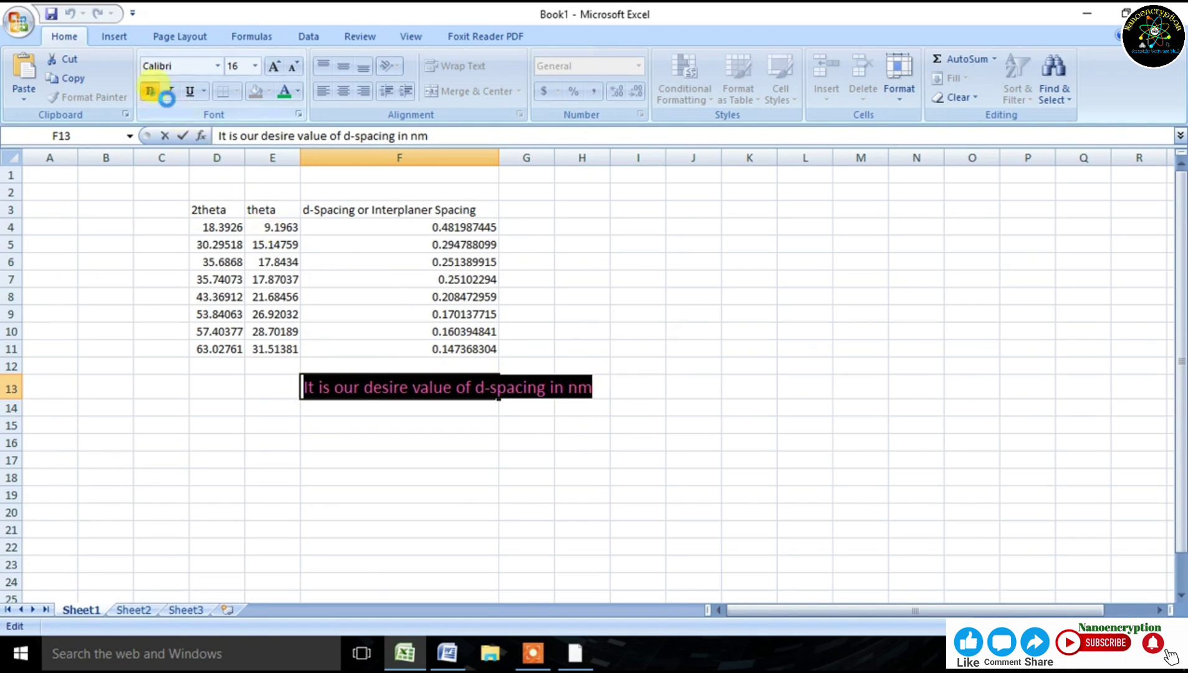
pyautogui.click(149, 91)
pyautogui.press('Return')
pyautogui.click(369, 388)
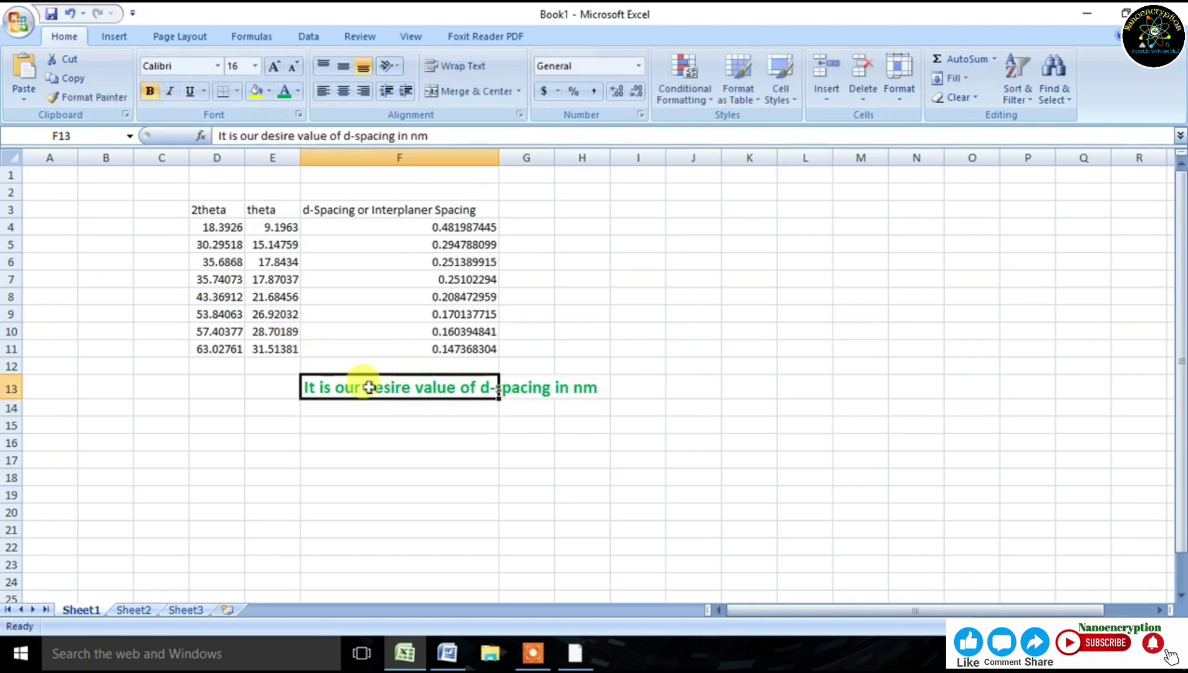
pyautogui.moveTo(499, 161); pyautogui.dragTo(621, 163)
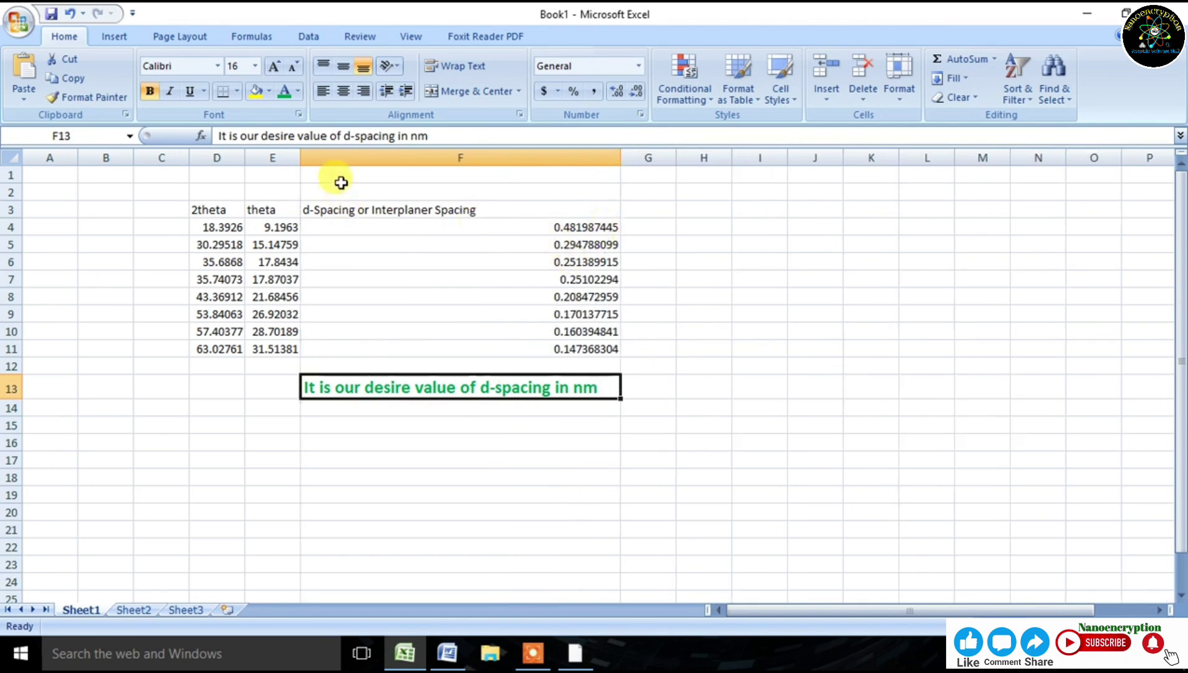
pyautogui.click(340, 157)
pyautogui.click(351, 177)
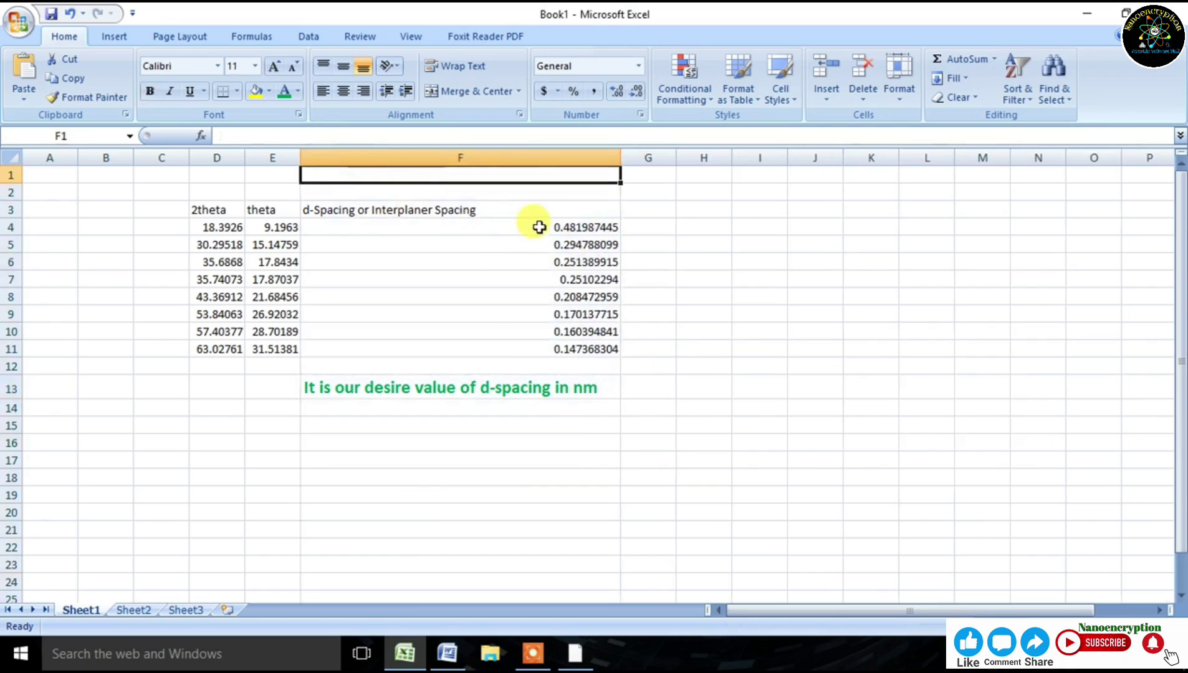
# Step: Centre the d-spacing values in F4:F11 and their heading in F3
pyautogui.moveTo(533, 228); pyautogui.dragTo(588, 347)
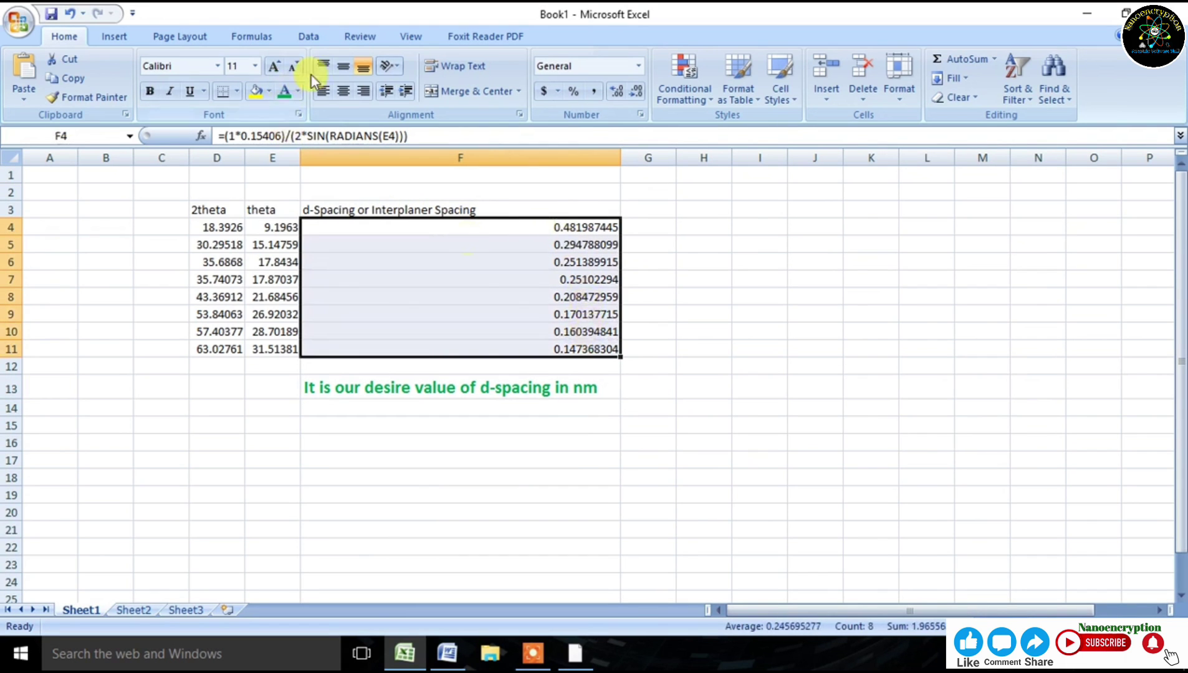
pyautogui.click(343, 91)
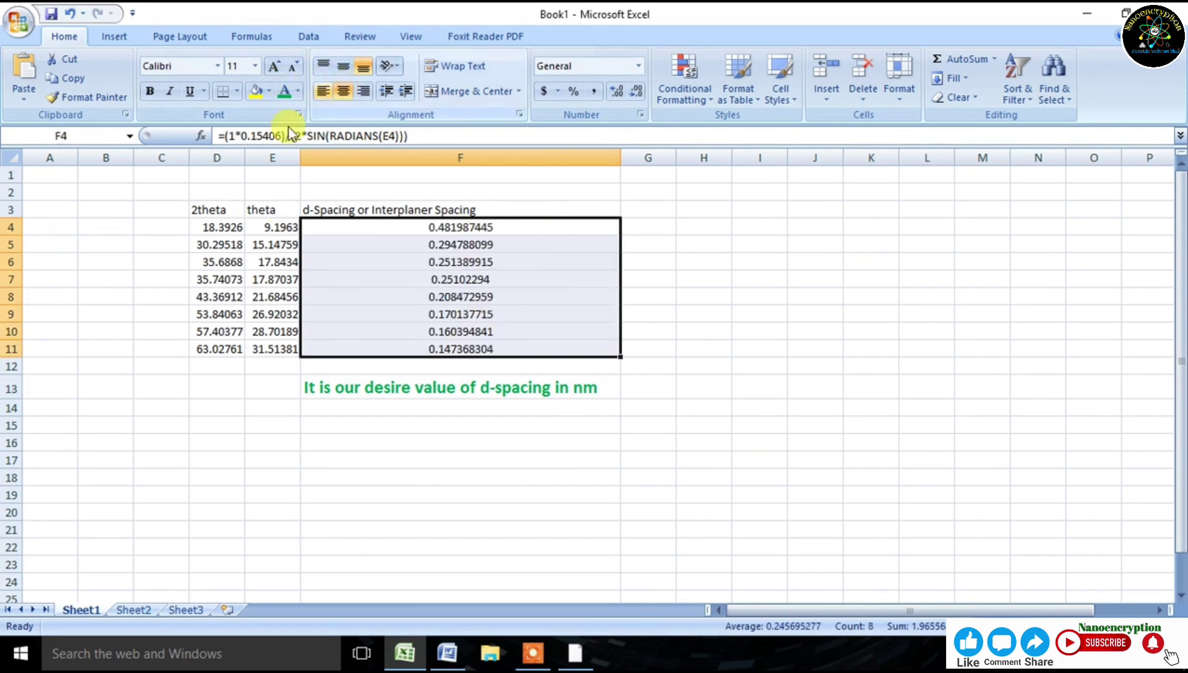
pyautogui.click(479, 210)
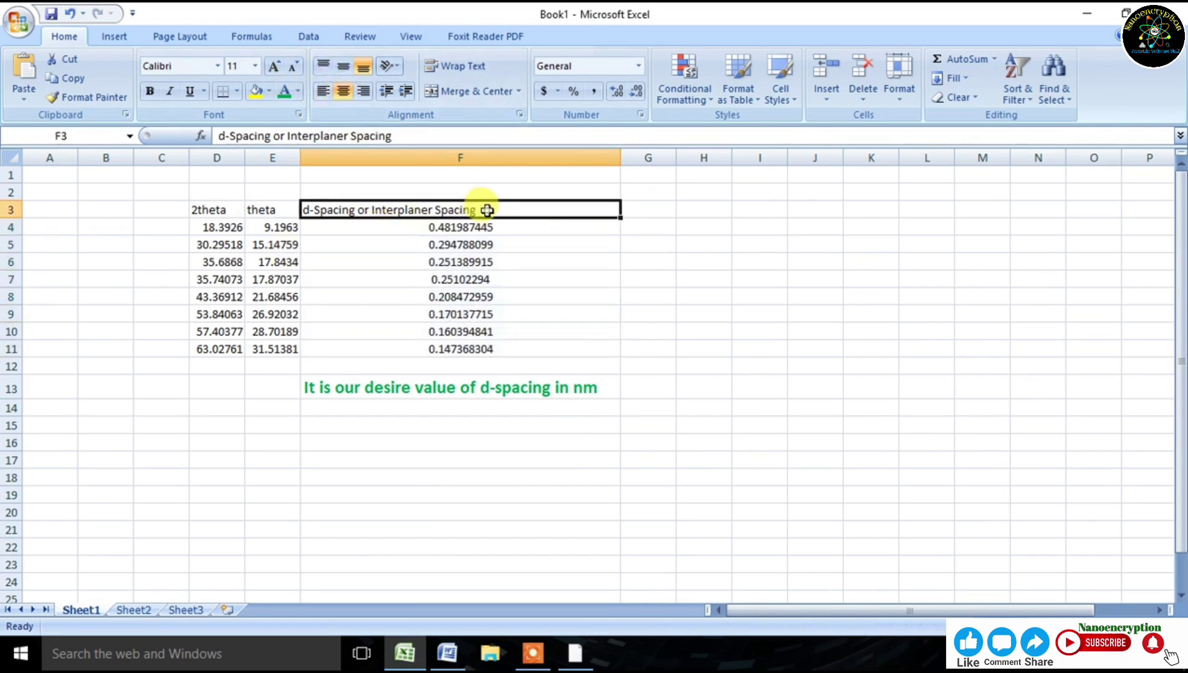
pyautogui.click(344, 91)
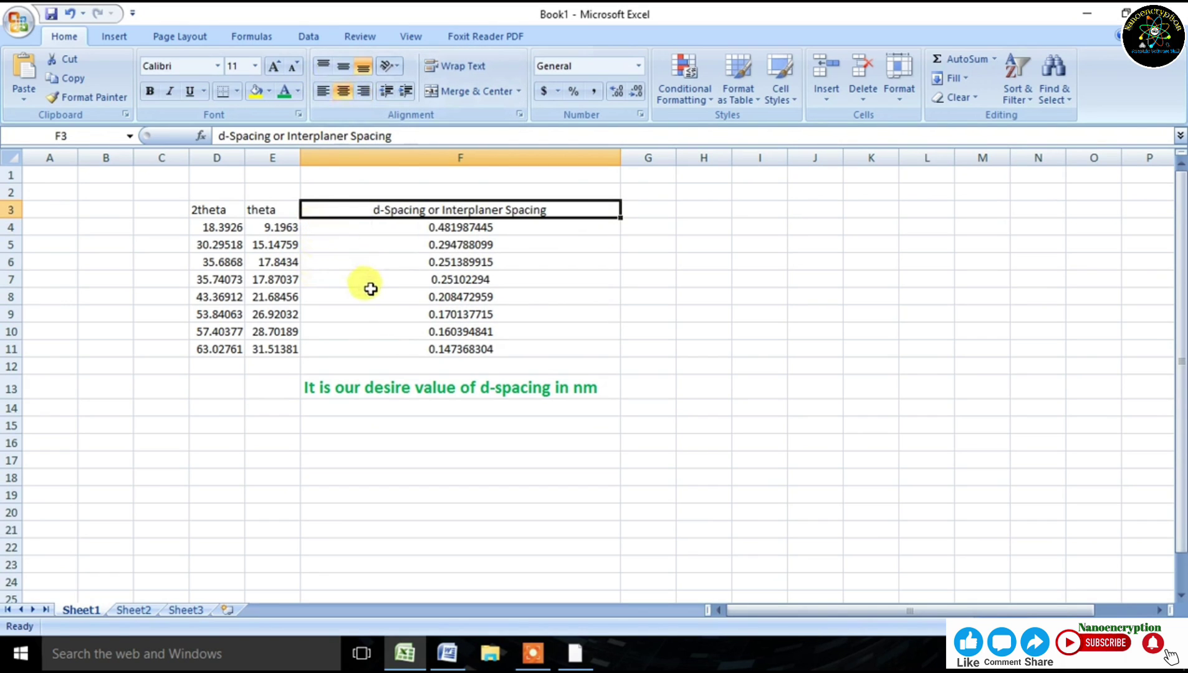
# Step: Format the d-spacing values in F4:F11 as green, bold text
pyautogui.moveTo(432, 228); pyautogui.dragTo(445, 351)
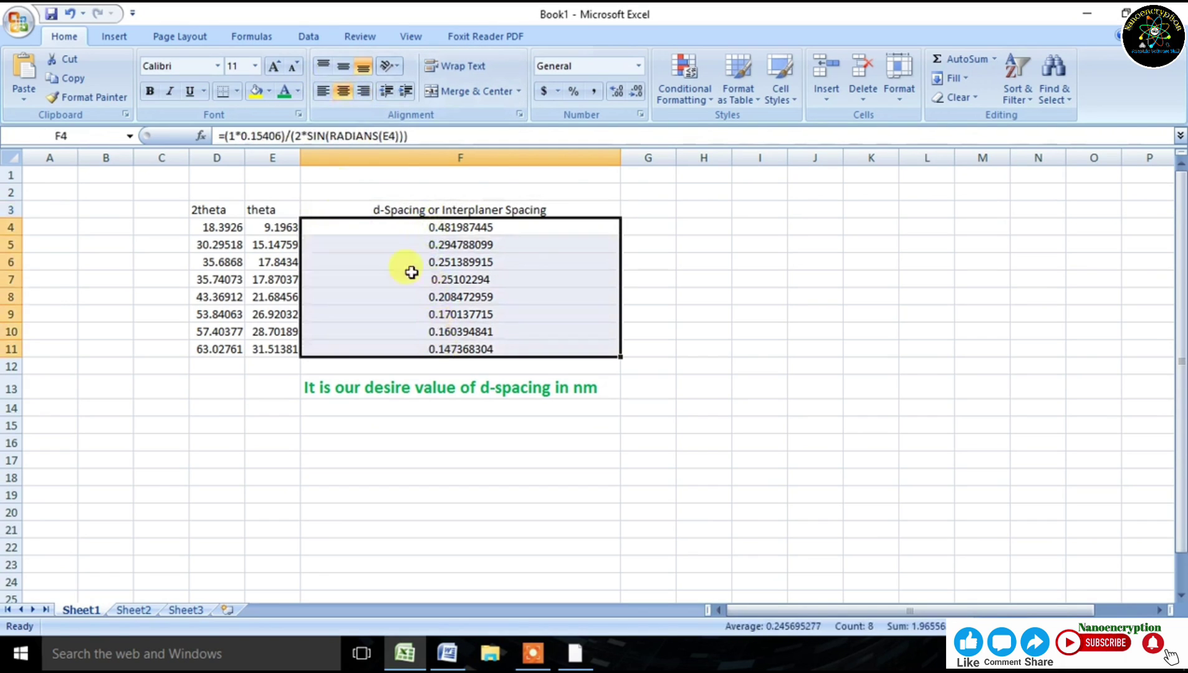
pyautogui.click(285, 91)
pyautogui.click(149, 91)
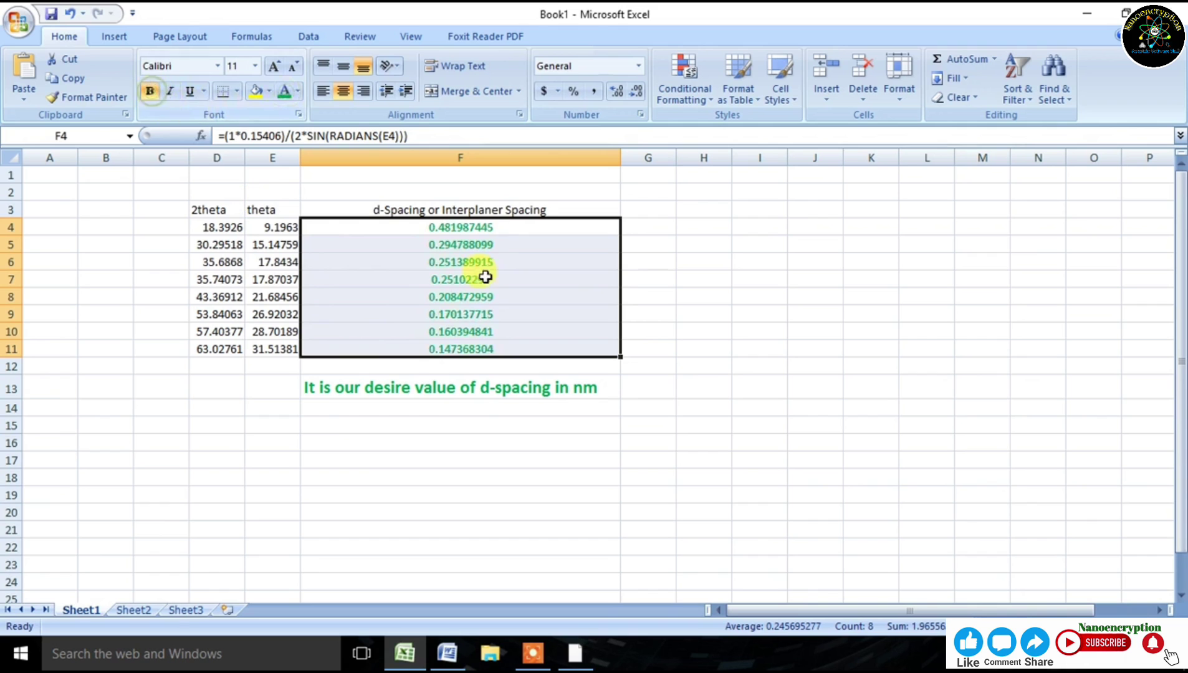
pyautogui.click(682, 281)
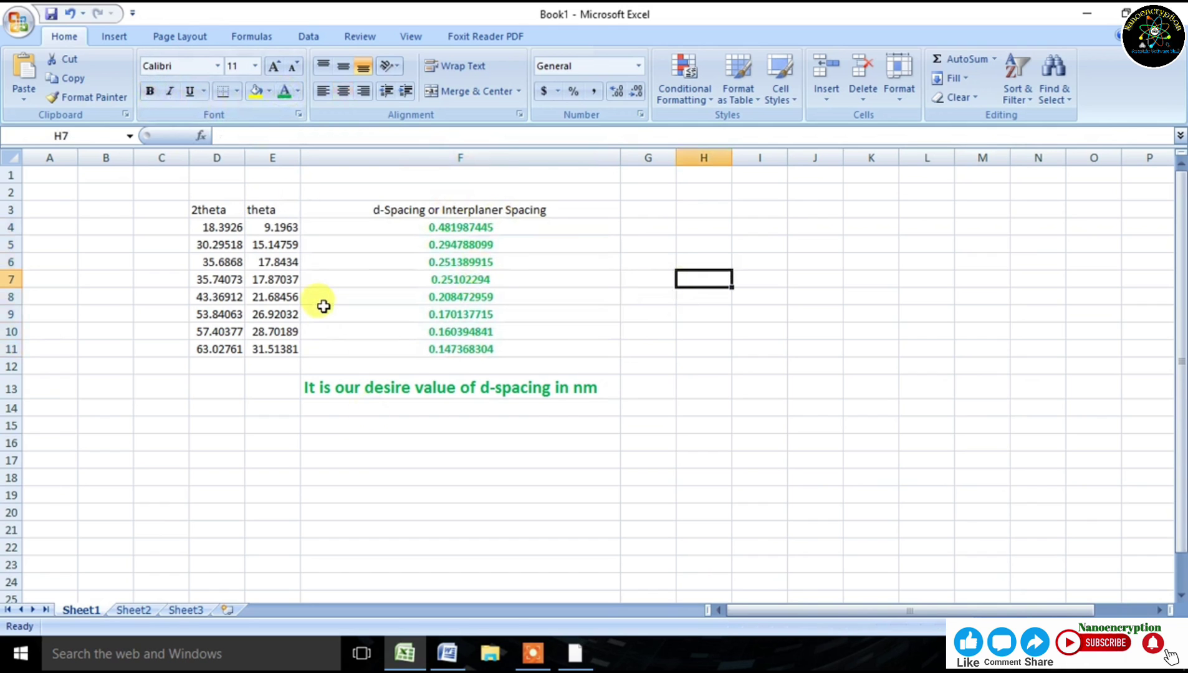
# Step: Switch to the Word document and correct the denominator of equation (2) to 2sinθ by deleting the extra d
pyautogui.click(447, 653)
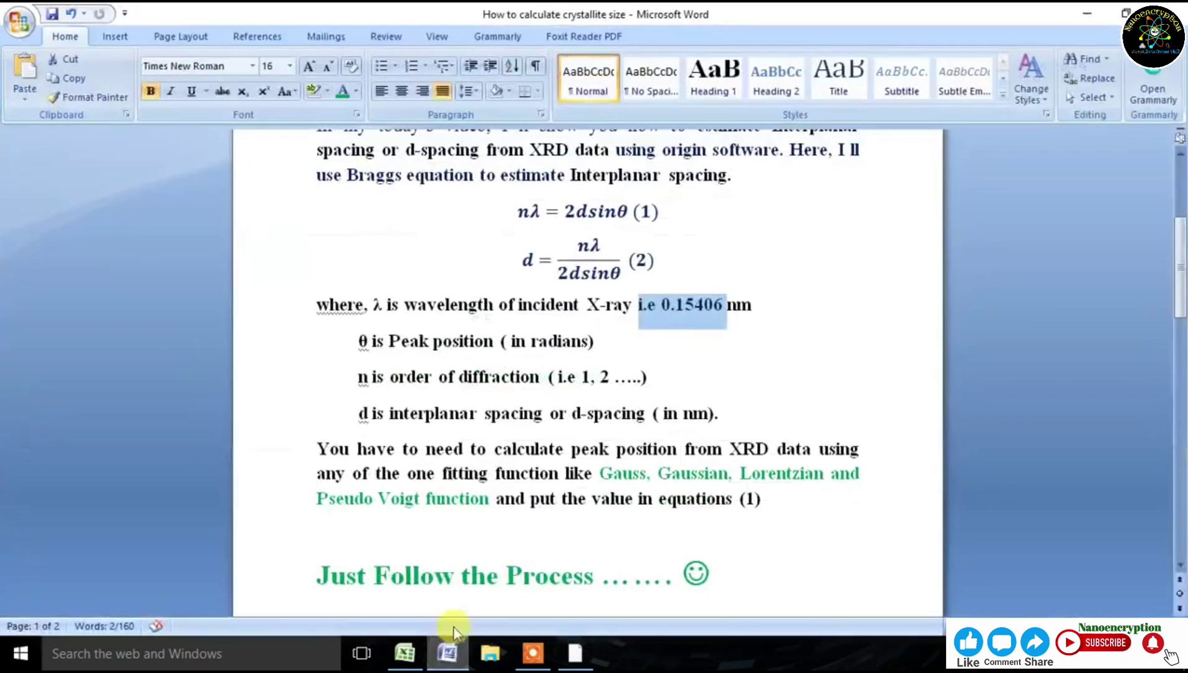
pyautogui.click(578, 274)
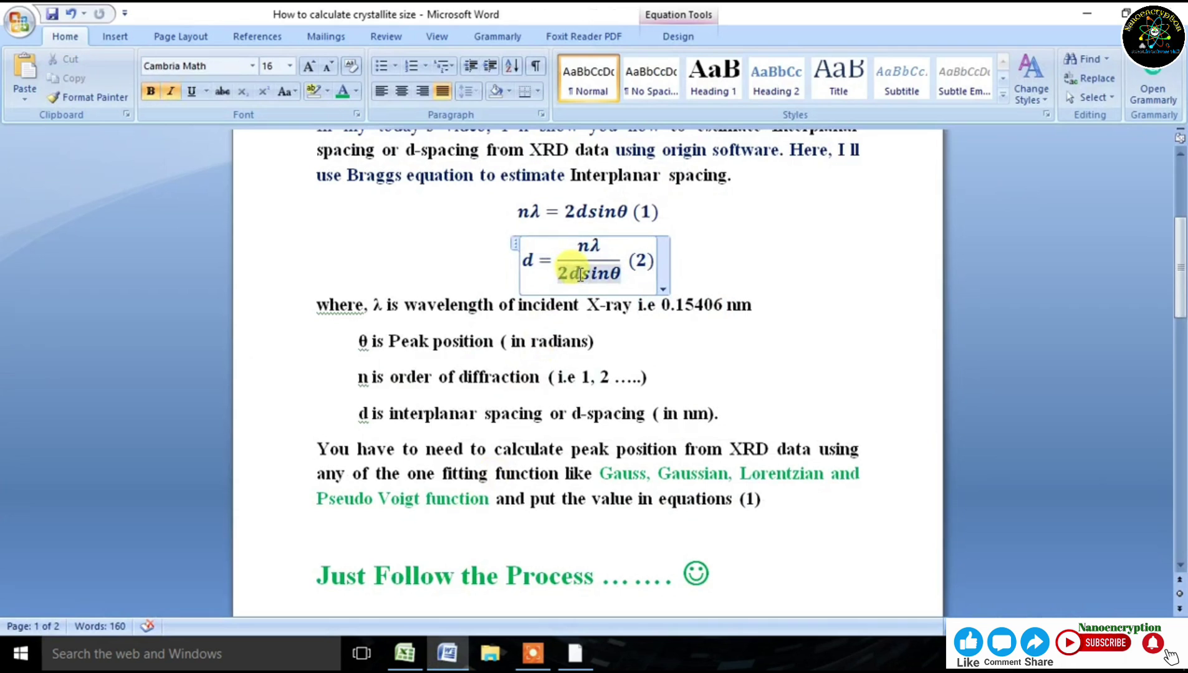
pyautogui.press('BackSpace')
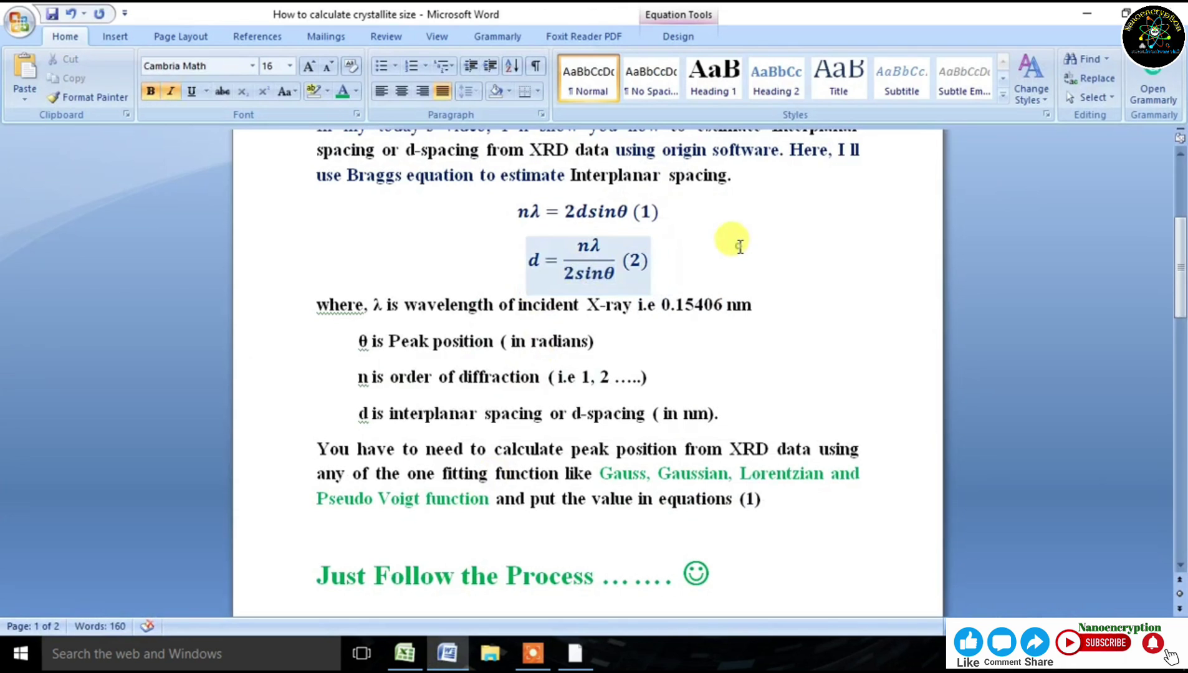
pyautogui.click(716, 243)
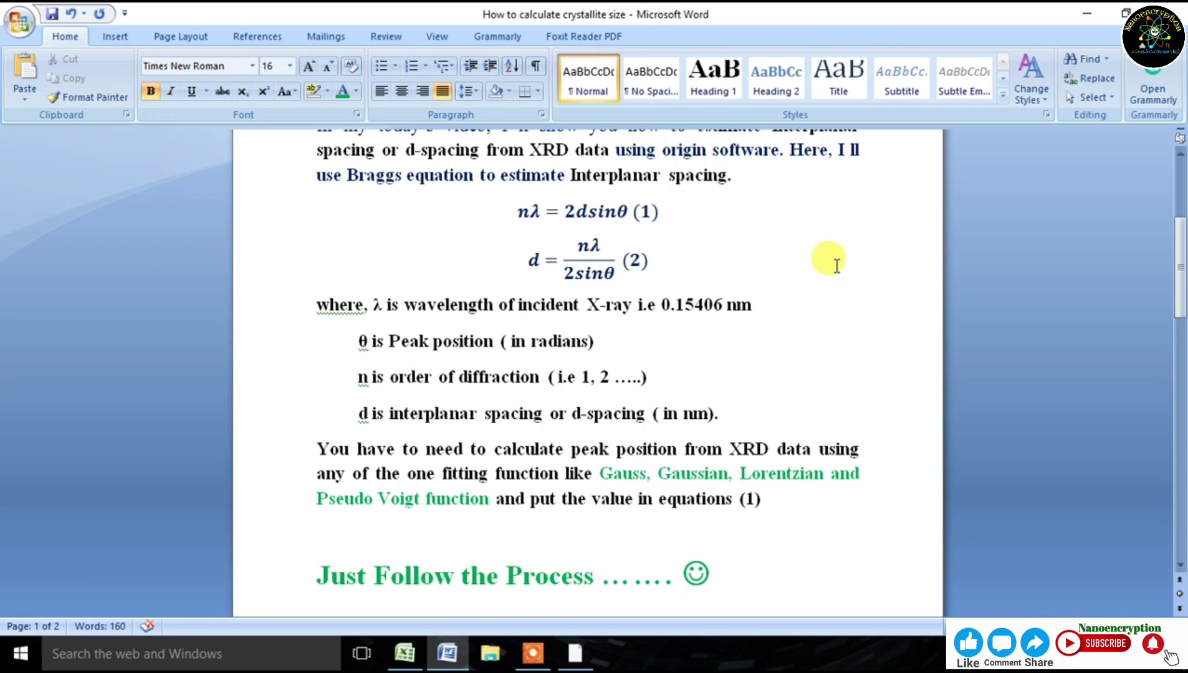
# Step: Switch back to the Excel sheet and recolour the F13 note text black
pyautogui.hotkey('alt', 'Tab')
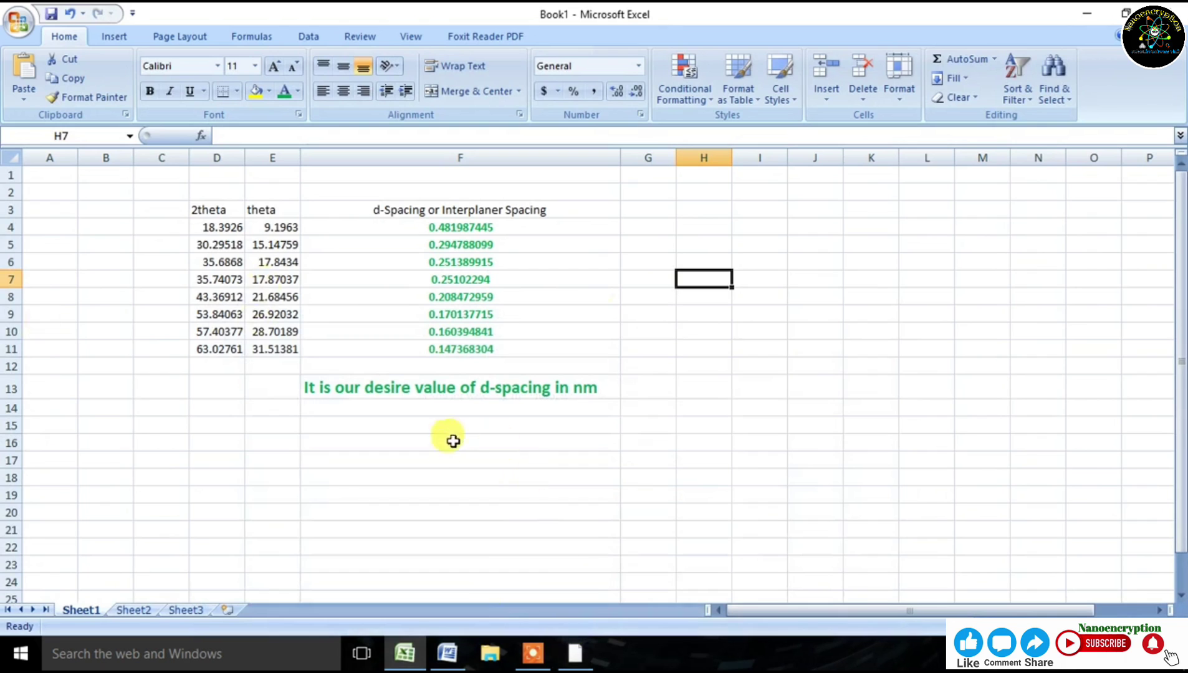
pyautogui.doubleClick(464, 388)
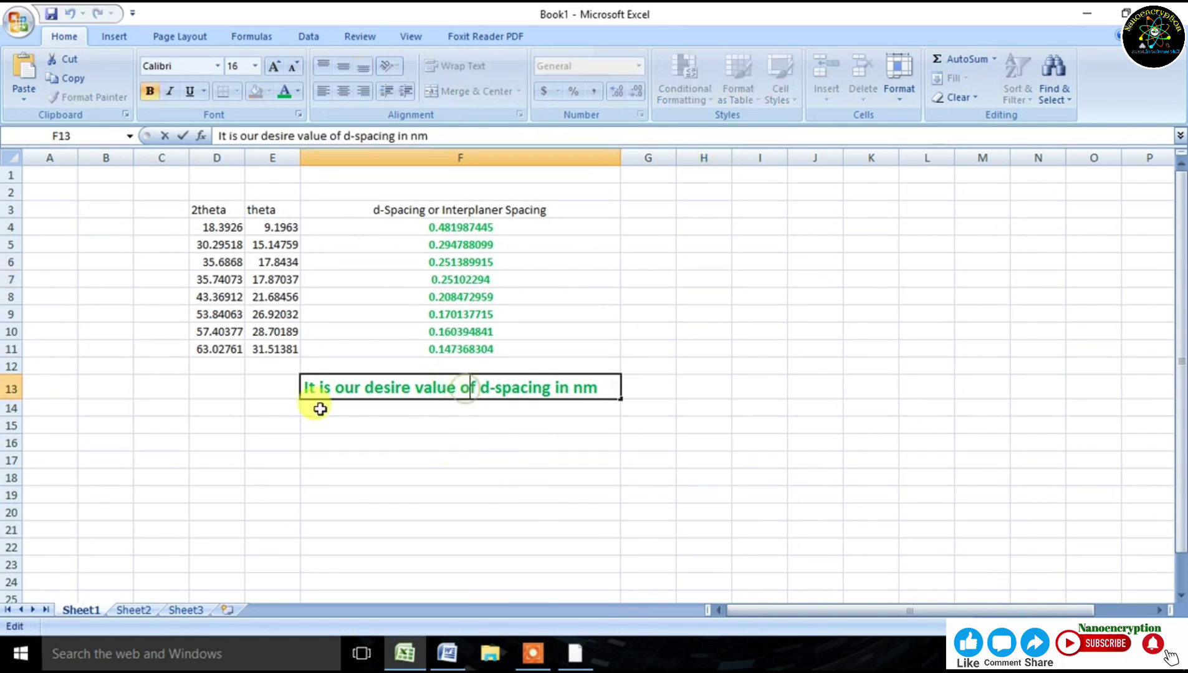
pyautogui.moveTo(304, 387); pyautogui.dragTo(640, 379)
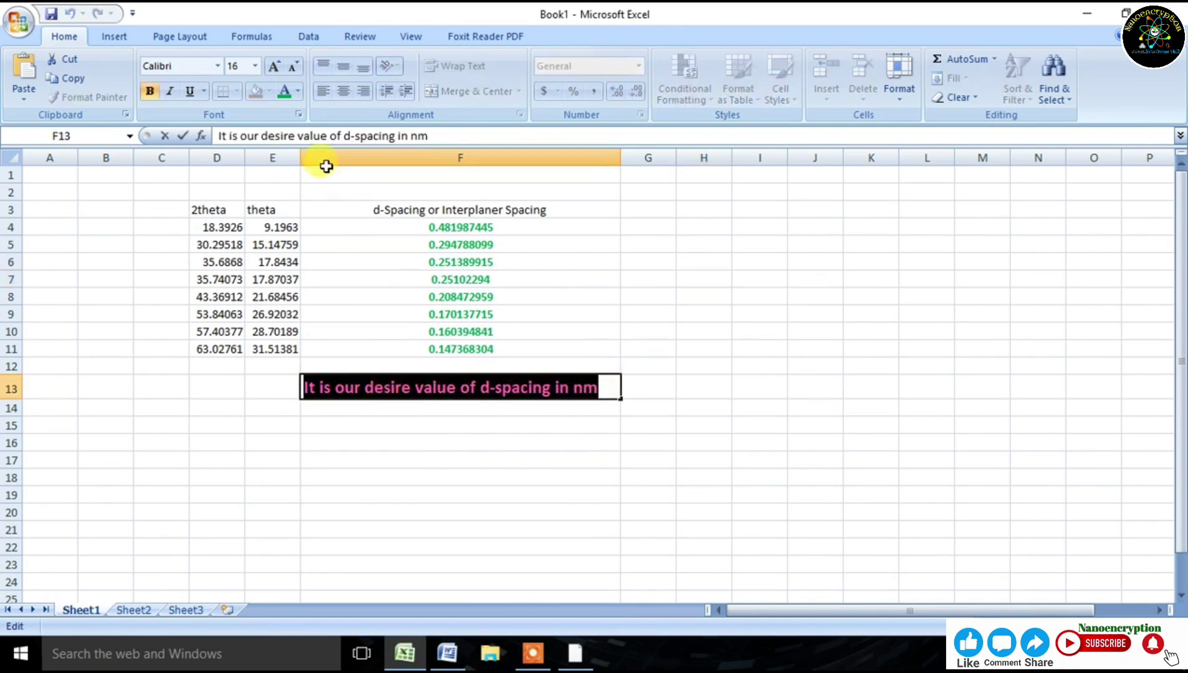
pyautogui.click(300, 89)
pyautogui.click(297, 147)
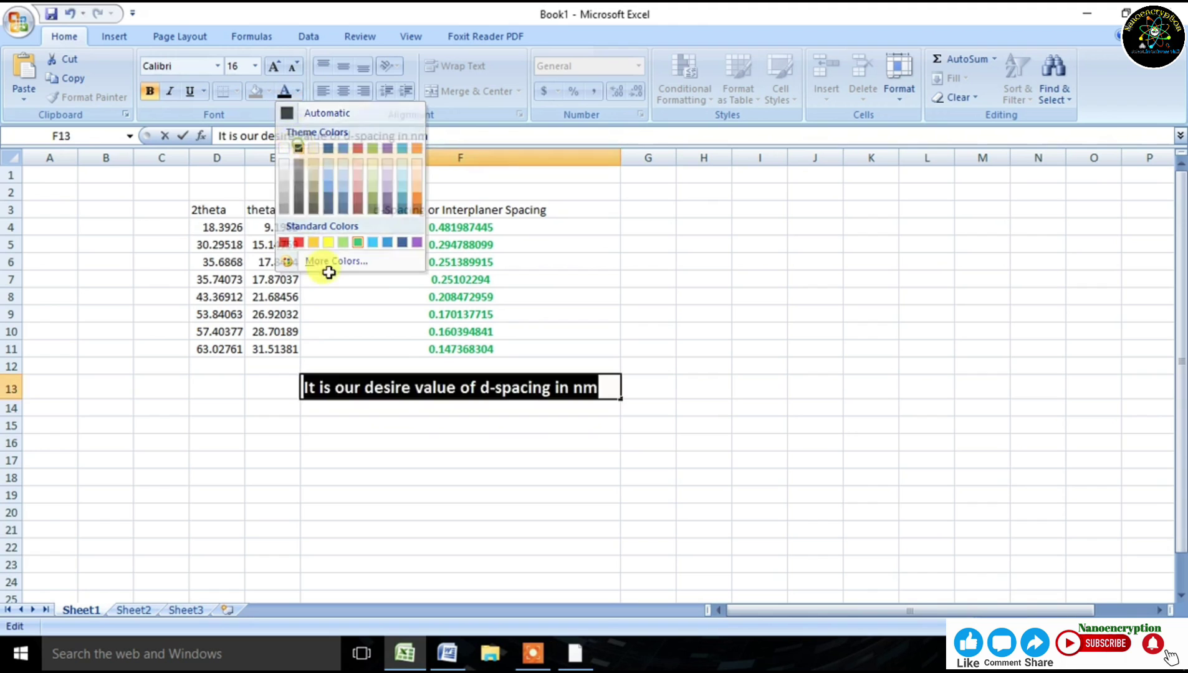
pyautogui.click(387, 430)
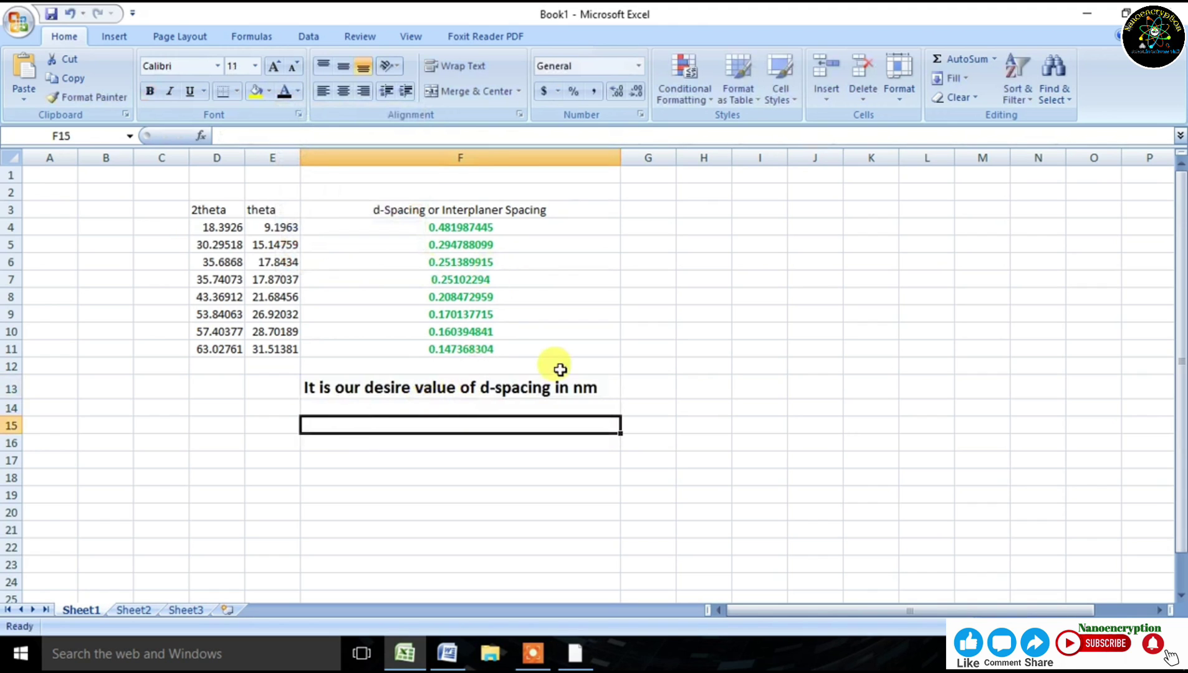
pyautogui.click(574, 390)
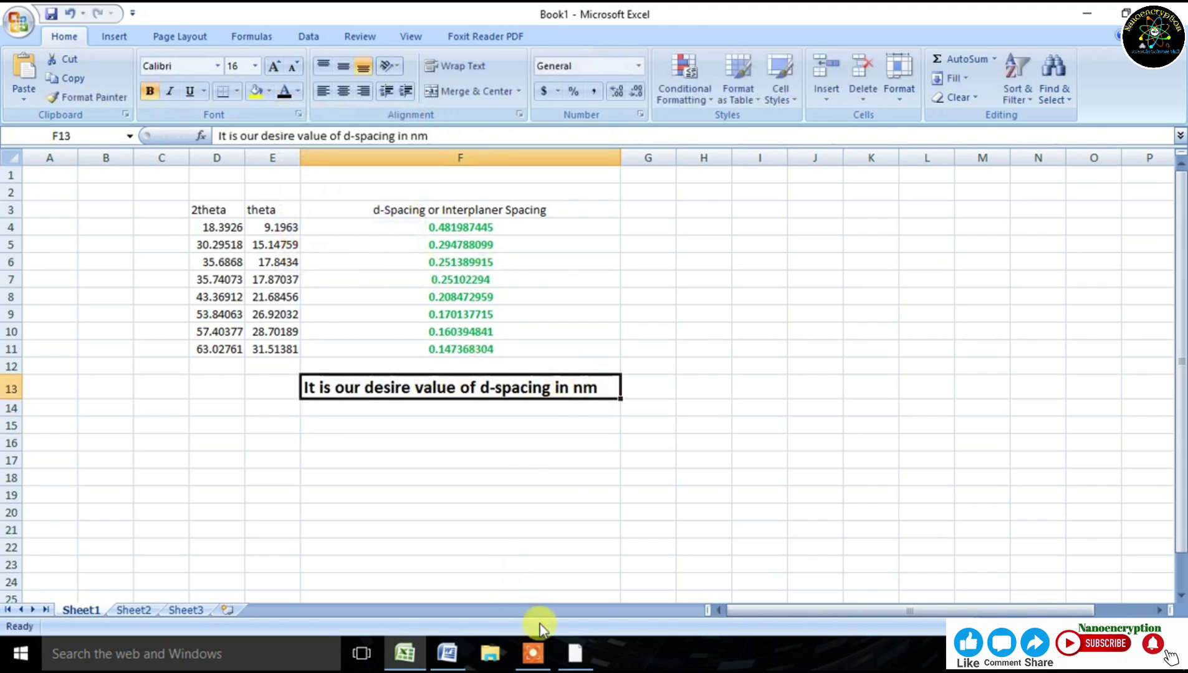
# Step: Switch to OriginPro and bring up the Graph1 window with the fitted NiFe2O4 pattern
pyautogui.click(575, 652)
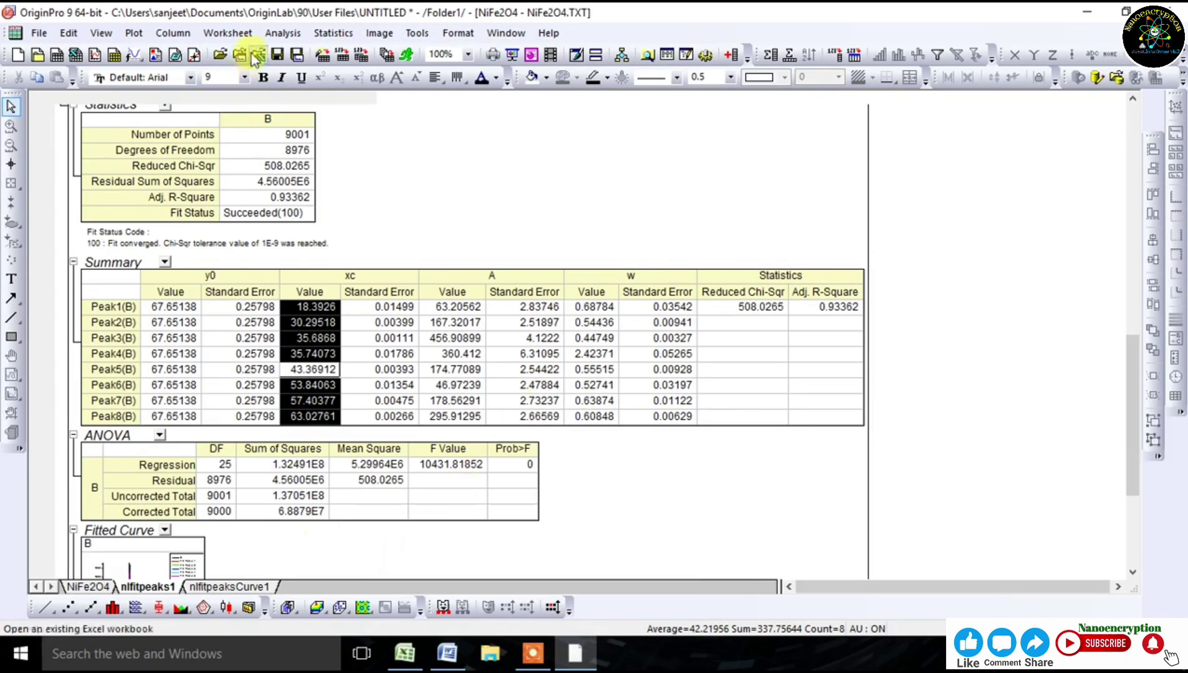
pyautogui.click(88, 584)
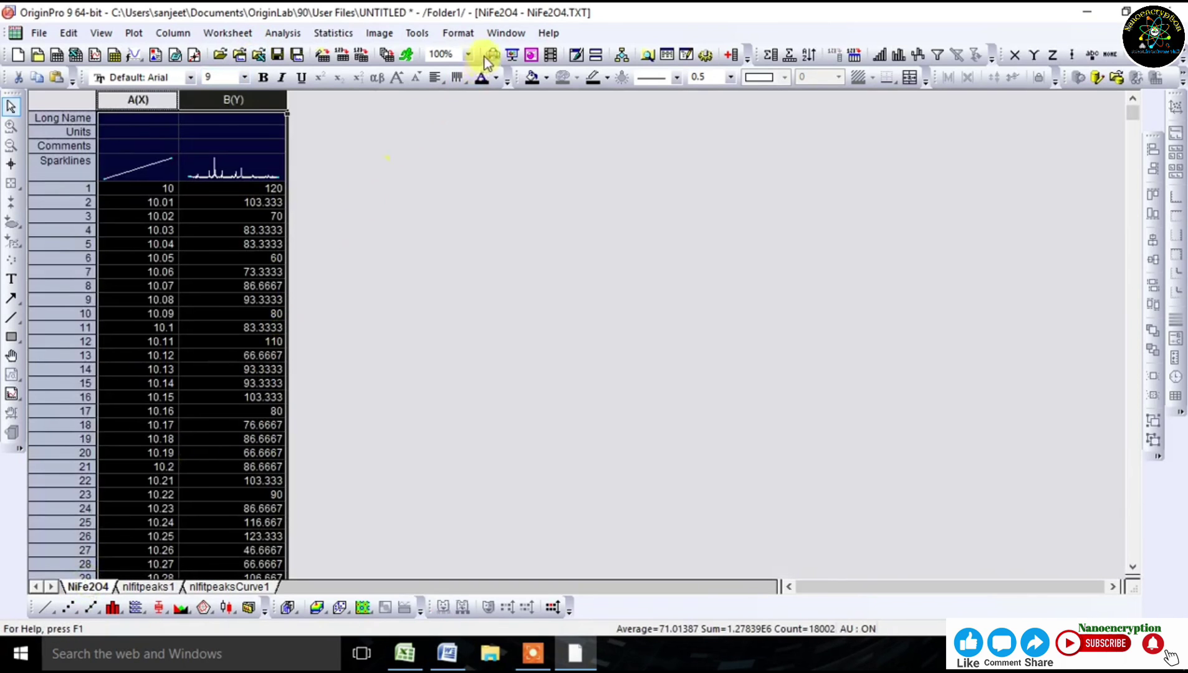
pyautogui.click(495, 36)
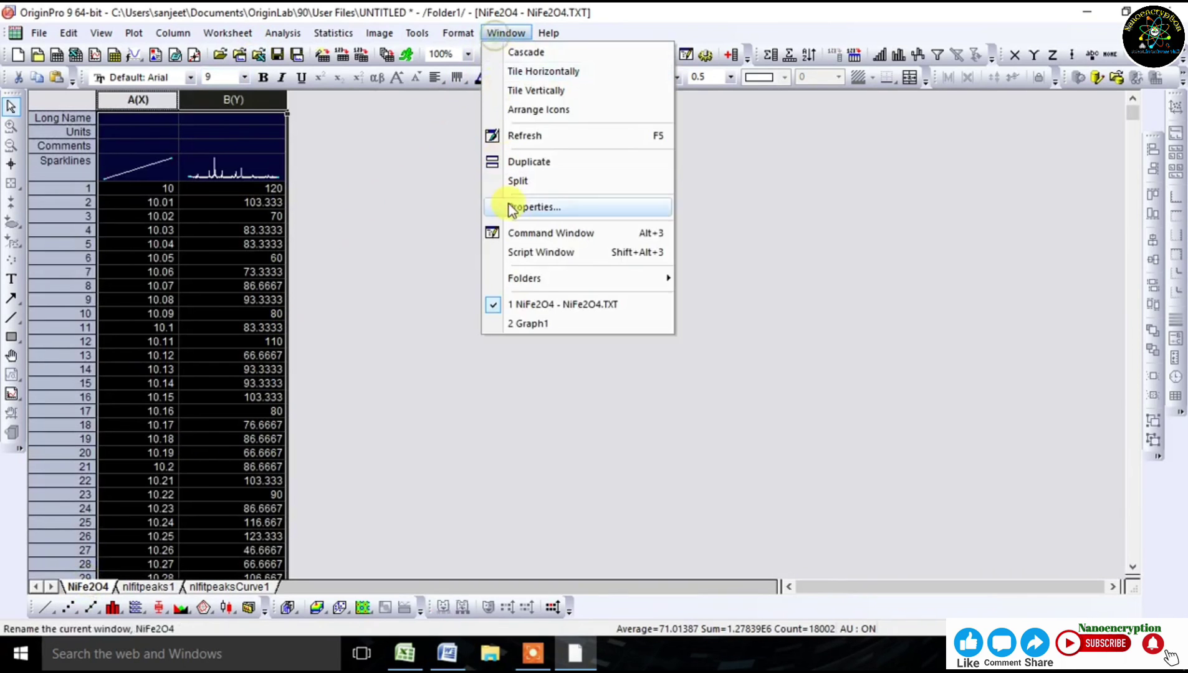
pyautogui.click(536, 323)
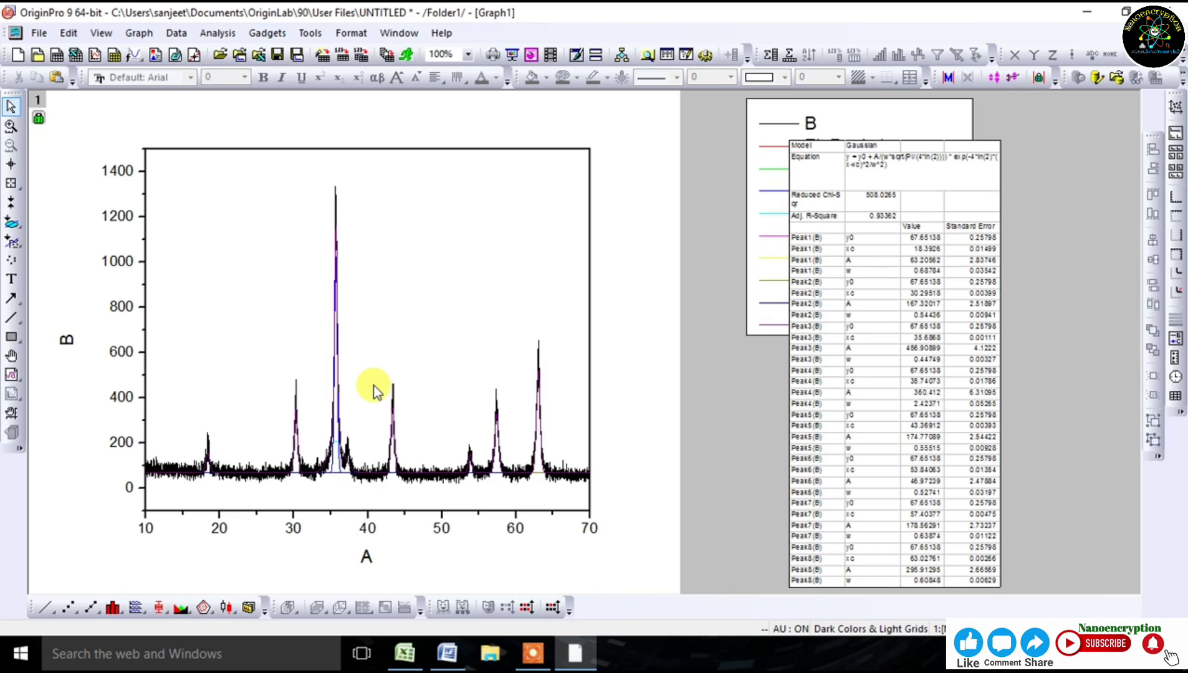
# Step: Replace the X axis title with 2θ(Degree), inserting the θ character from the Symbol Map
pyautogui.click(369, 557)
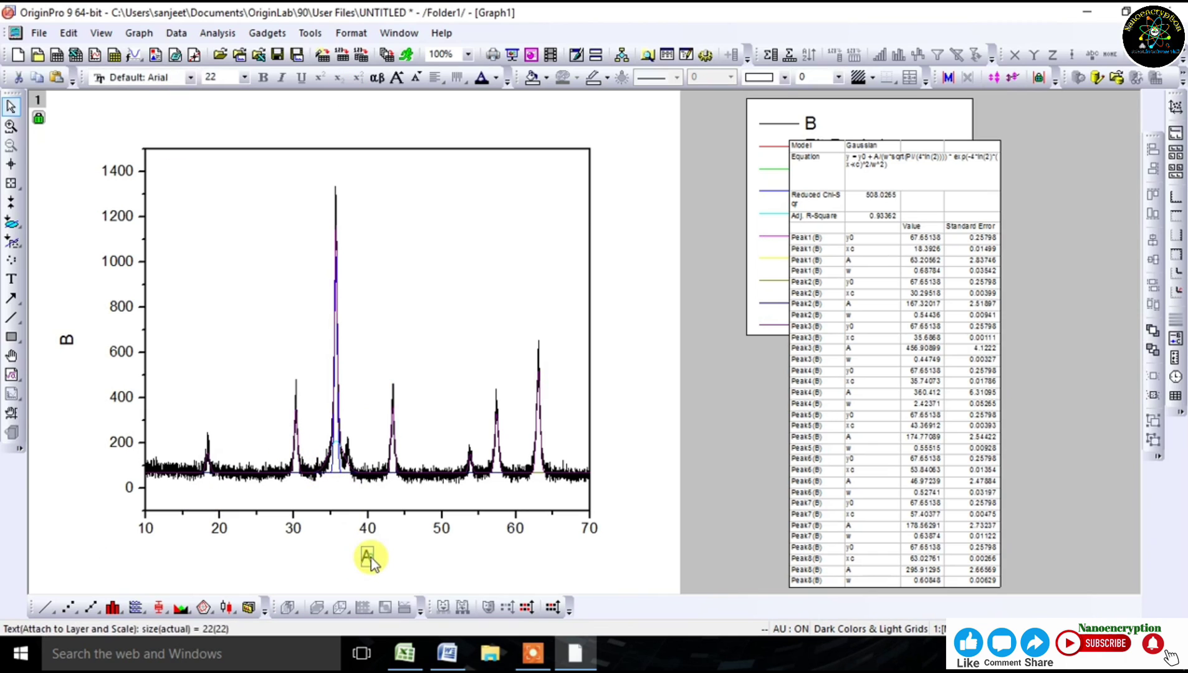
pyautogui.doubleClick(368, 557)
pyautogui.moveTo(342, 556); pyautogui.dragTo(415, 556)
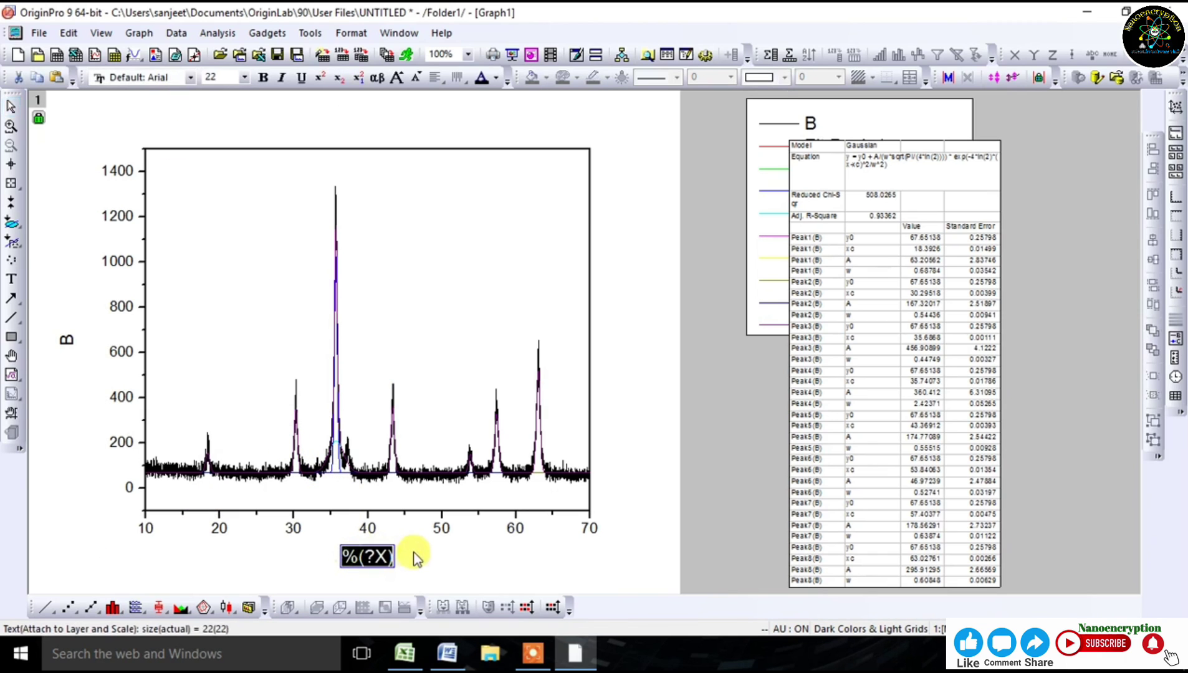
pyautogui.write('2')
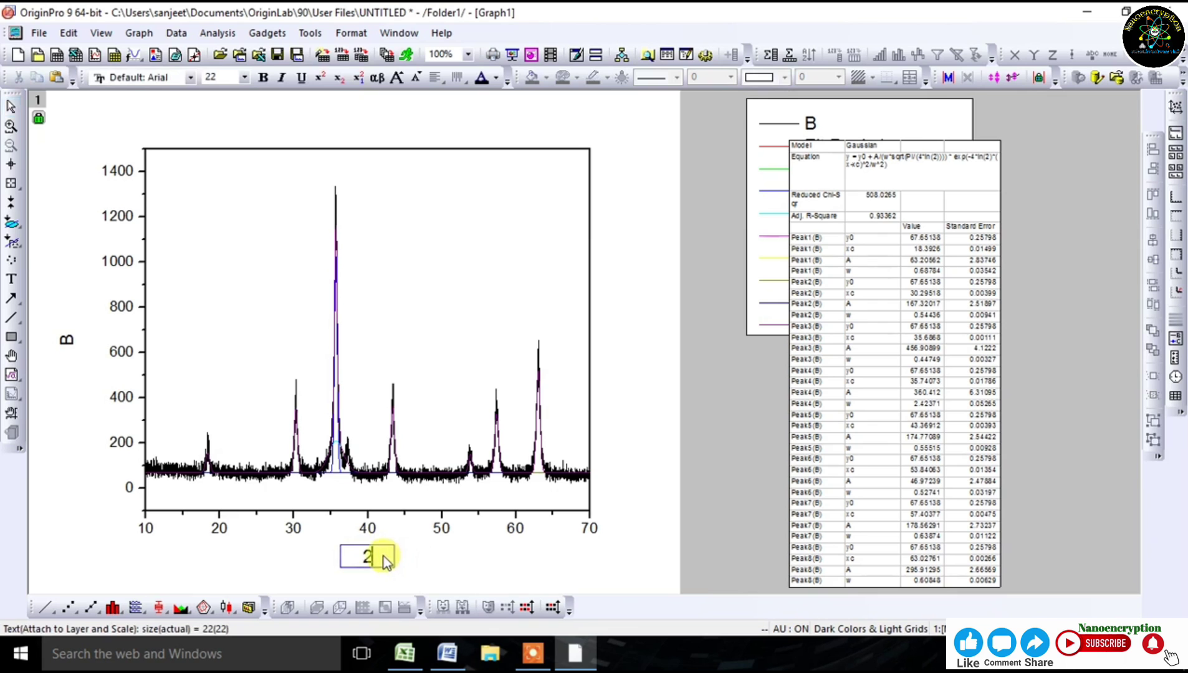
pyautogui.rightClick(387, 561)
pyautogui.click(432, 432)
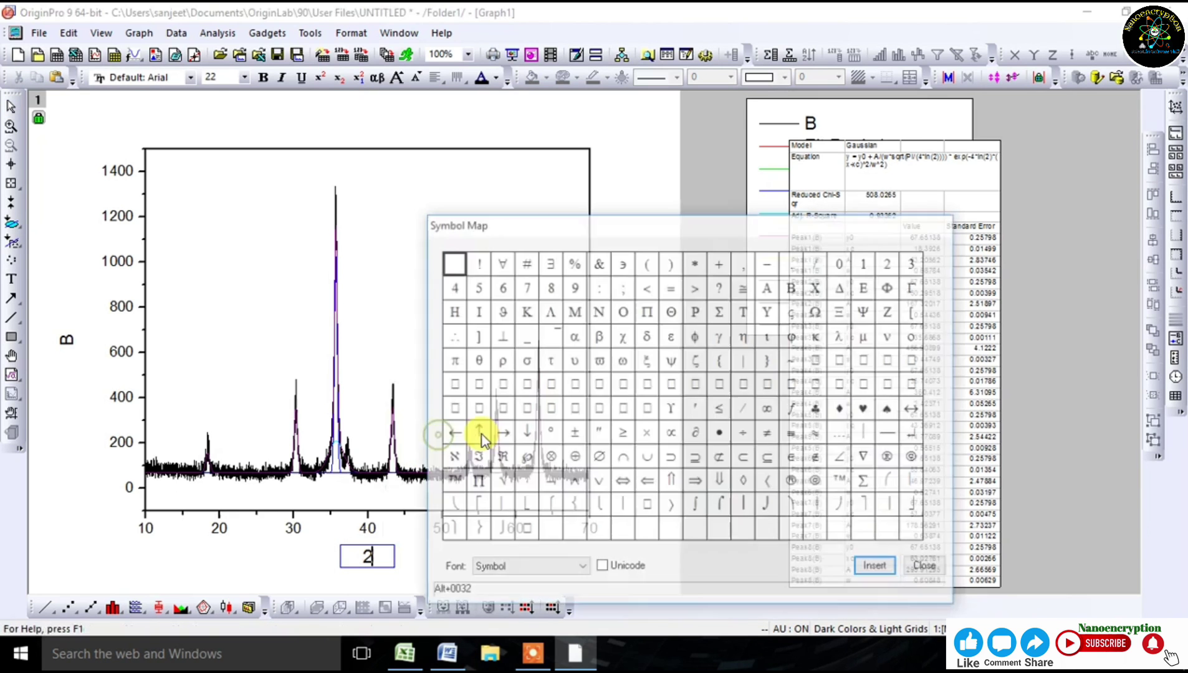
pyautogui.click(476, 360)
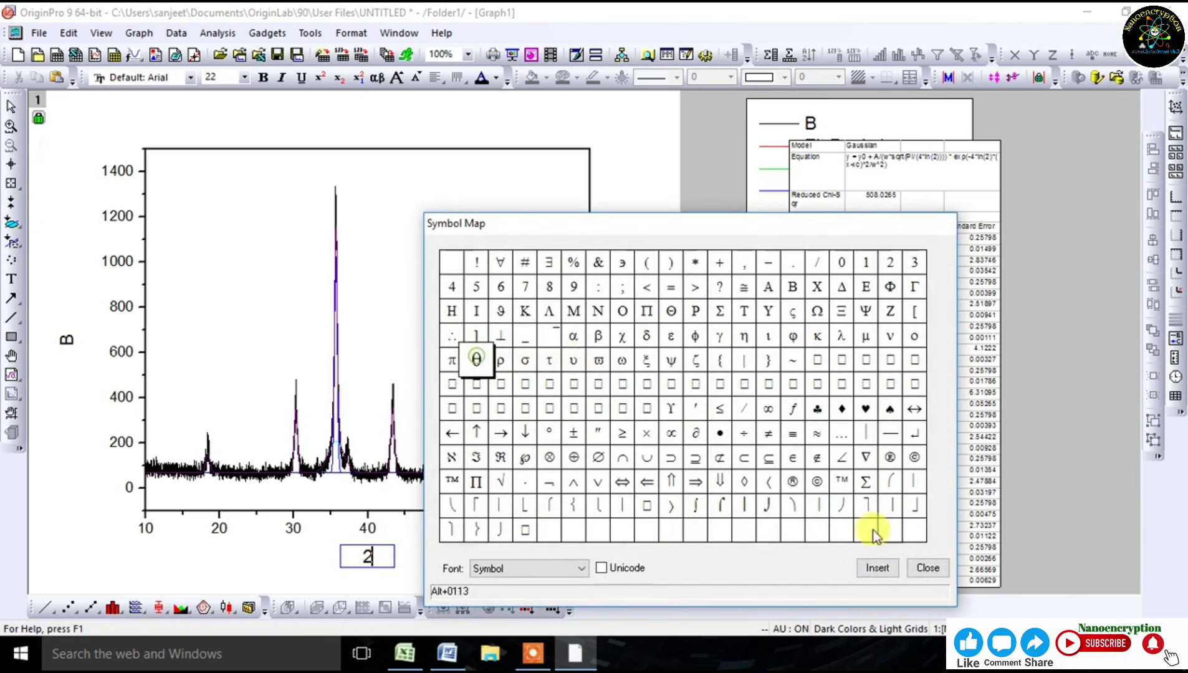
pyautogui.click(877, 568)
pyautogui.click(926, 568)
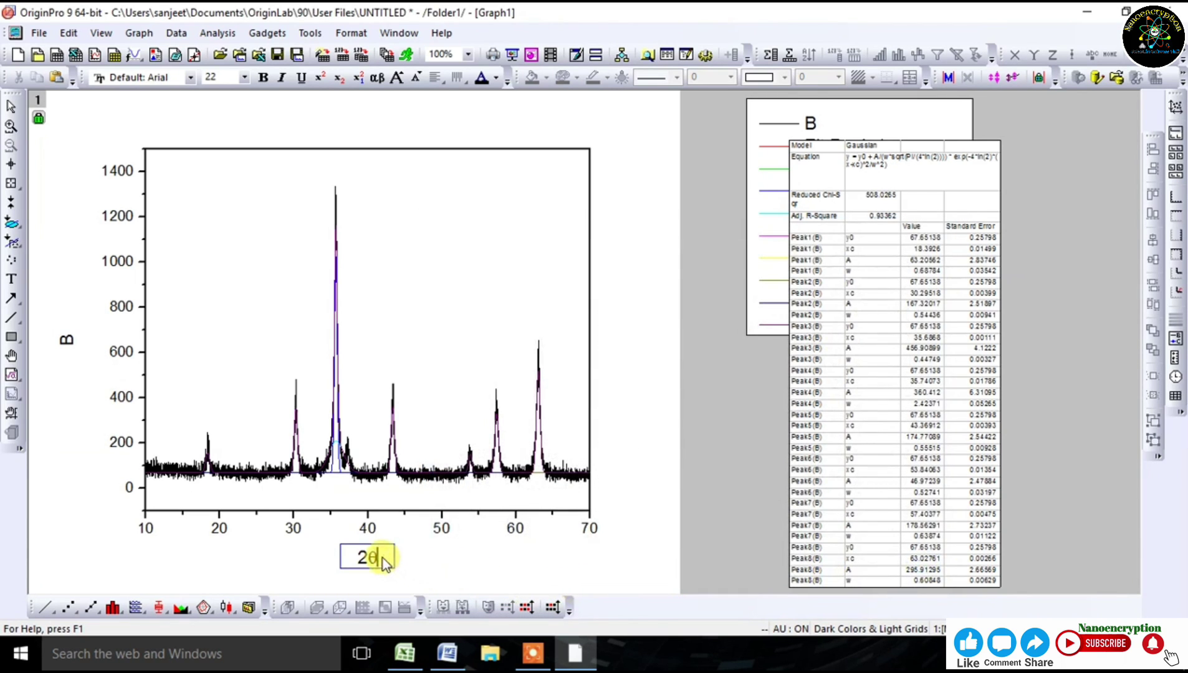
pyautogui.write('(Degree')
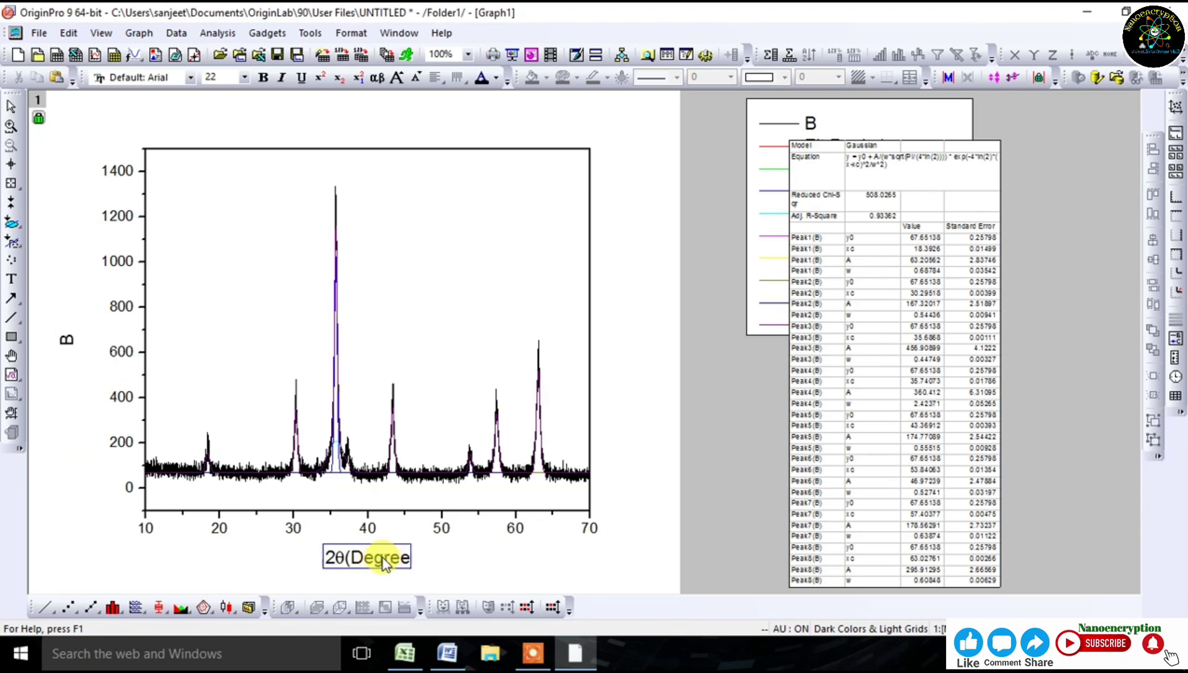
pyautogui.write(')')
pyautogui.click(440, 542)
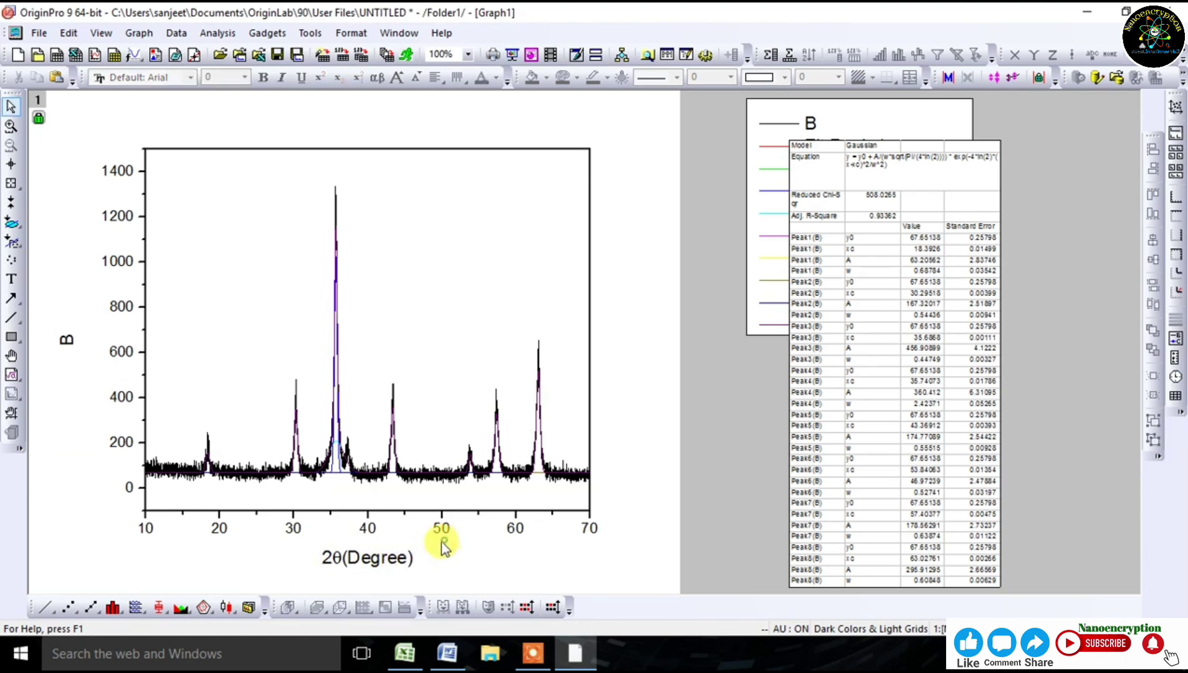
# Step: Replace the Y axis title with Intensity(a.u) and move it slightly closer to the axis
pyautogui.doubleClick(63, 334)
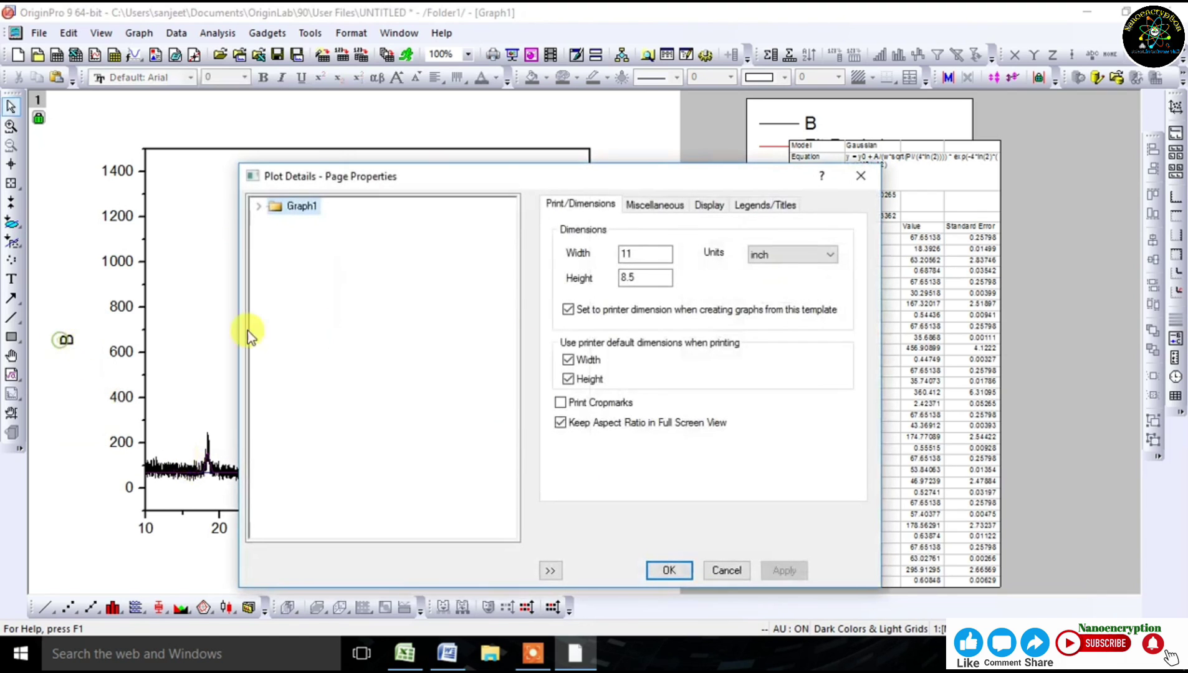
pyautogui.press('Escape')
pyautogui.doubleClick(71, 342)
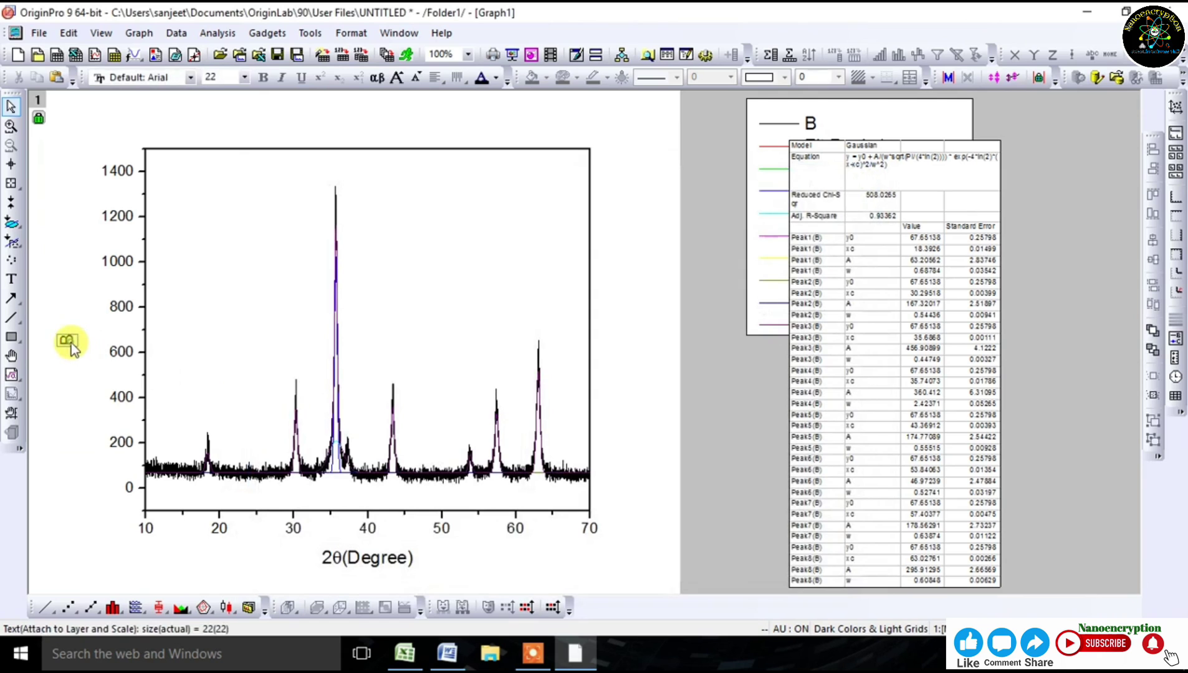
pyautogui.moveTo(42, 341); pyautogui.dragTo(92, 351)
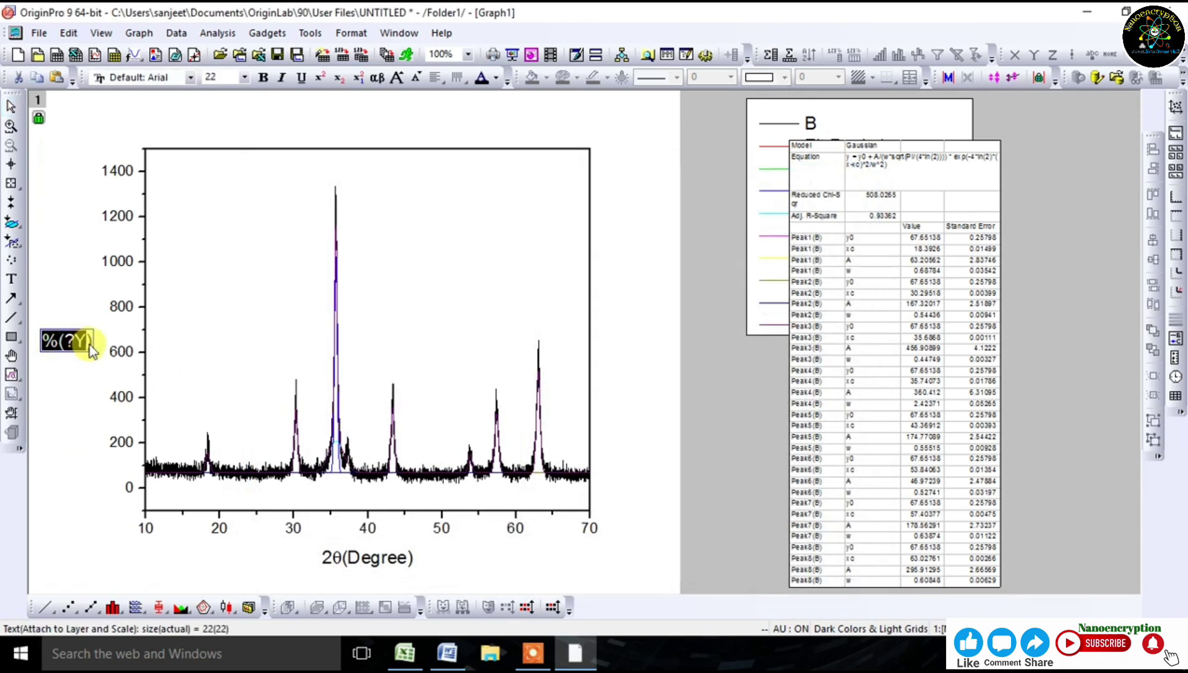
pyautogui.press('BackSpace')
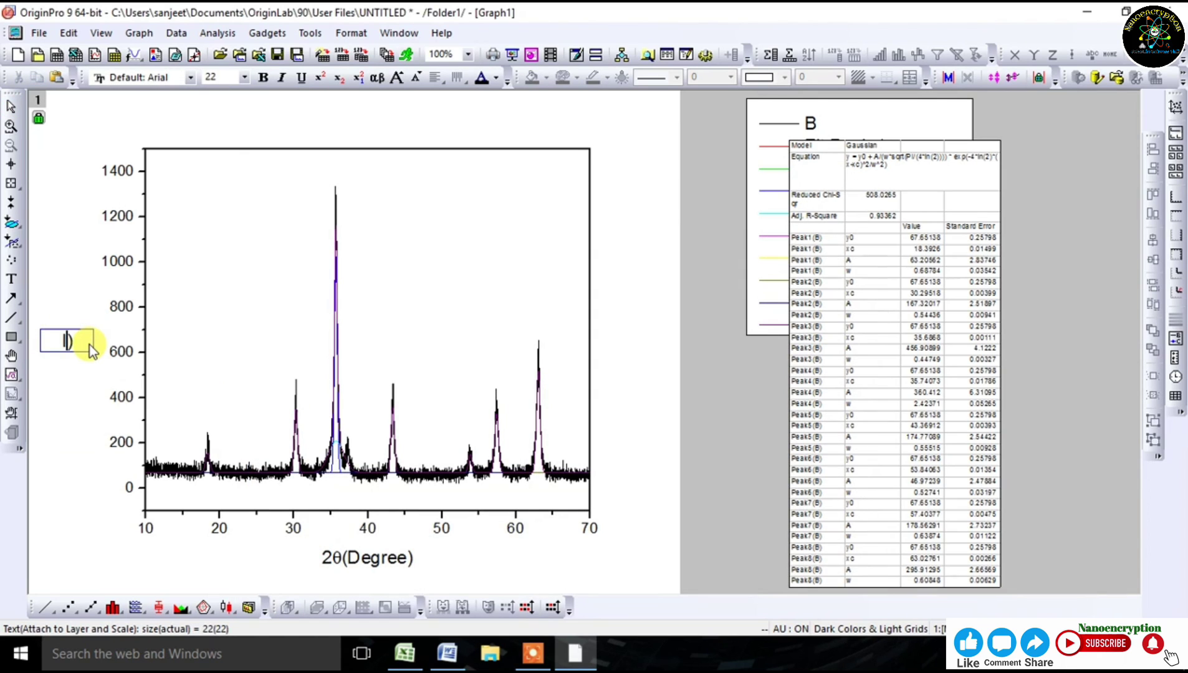
pyautogui.write('Intensit')
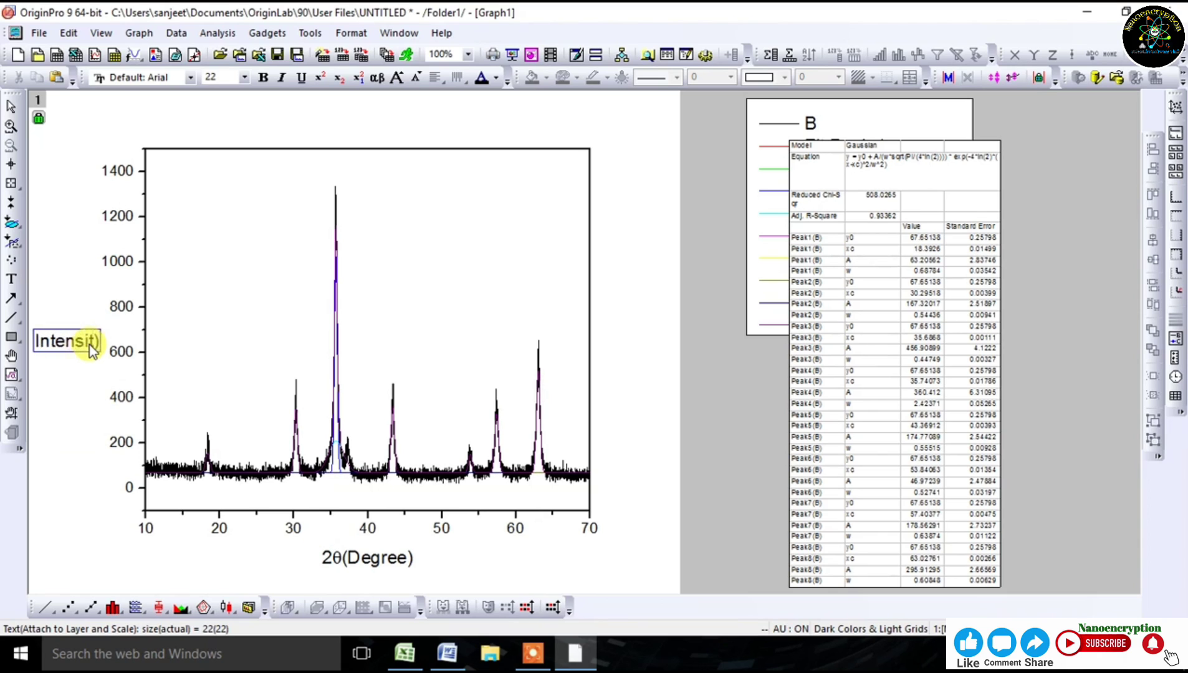
pyautogui.write('y')
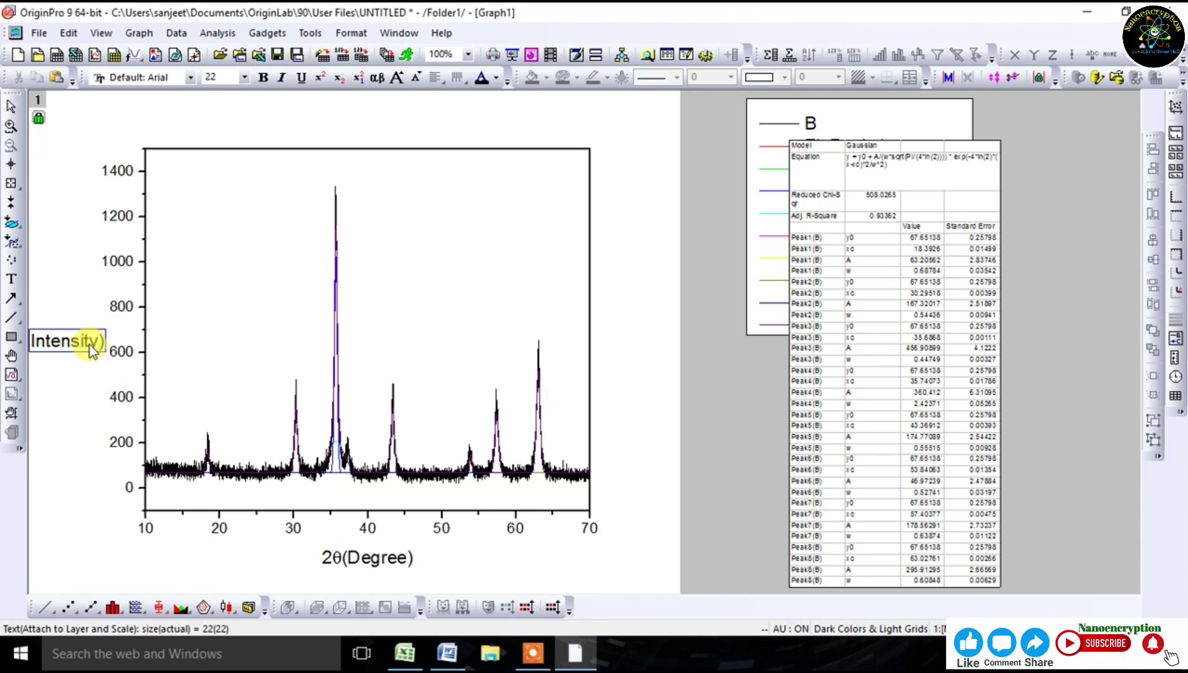
pyautogui.write('(a.')
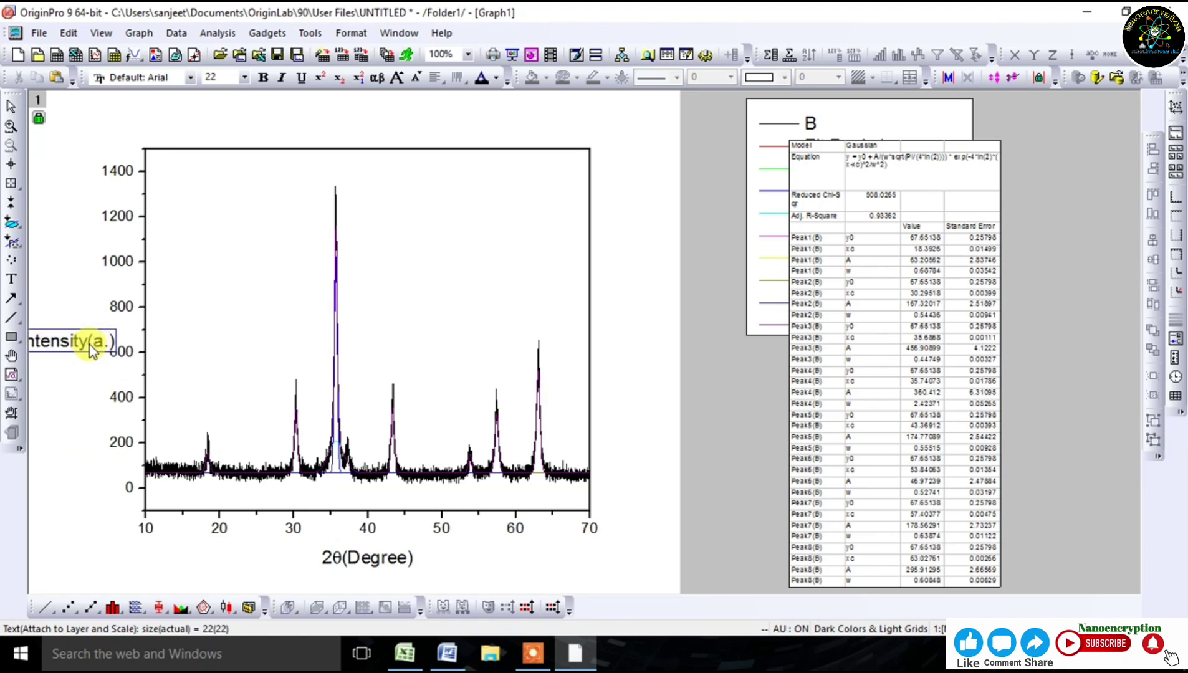
pyautogui.write('u')
pyautogui.click(91, 358)
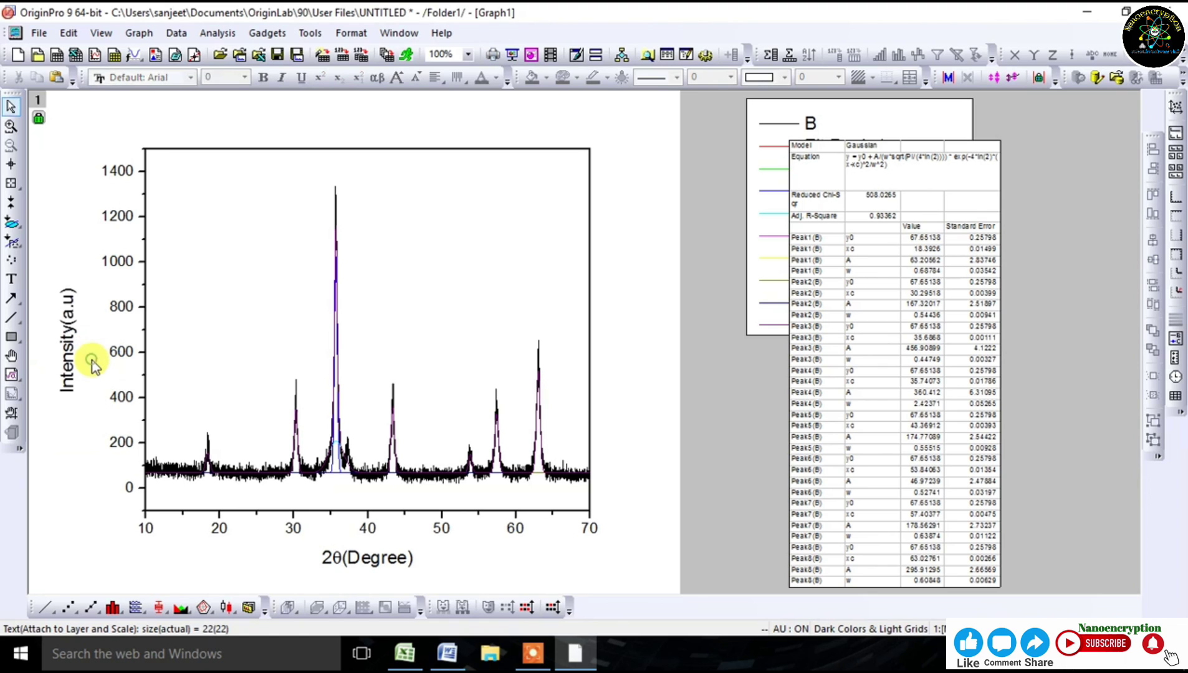
pyautogui.click(84, 325)
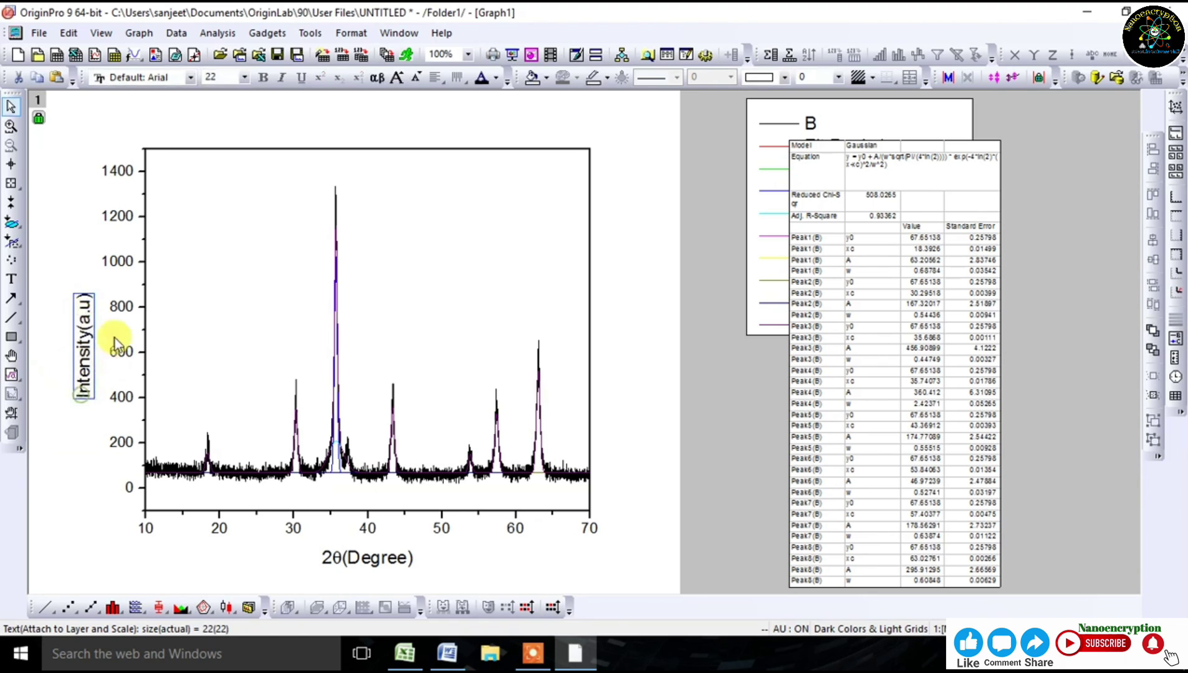
# Step: Set both the major and minor ticks of the left Y axis to None
pyautogui.click(130, 313)
pyautogui.doubleClick(130, 314)
pyautogui.click(464, 209)
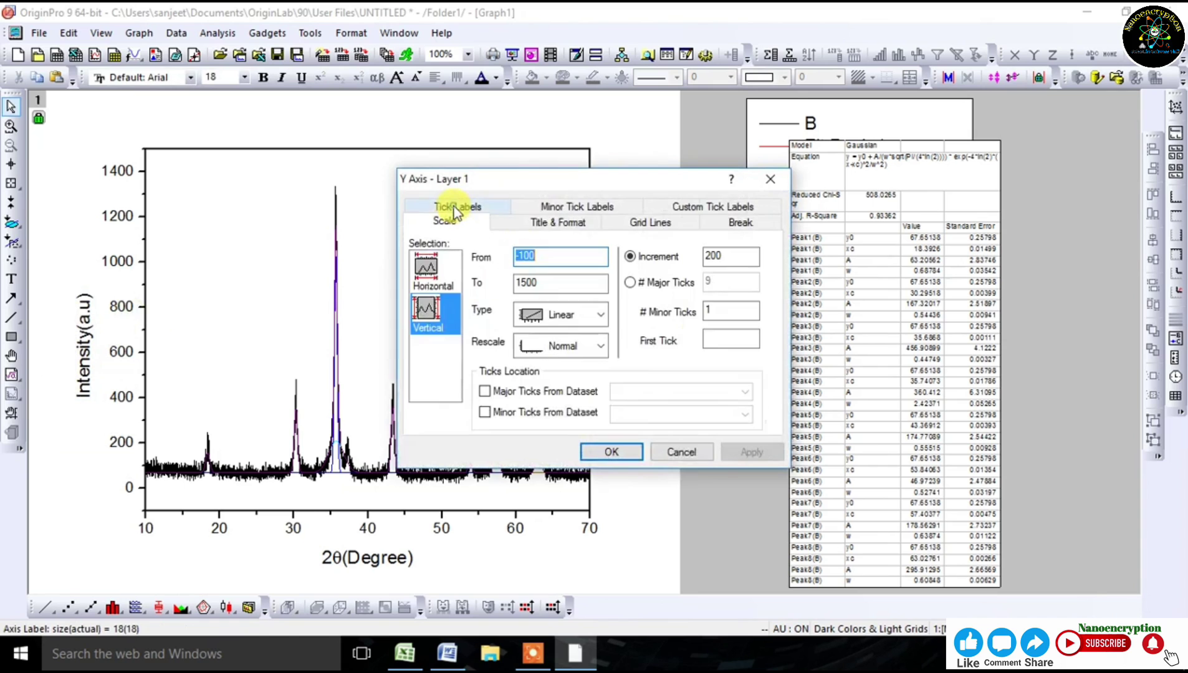
pyautogui.click(562, 206)
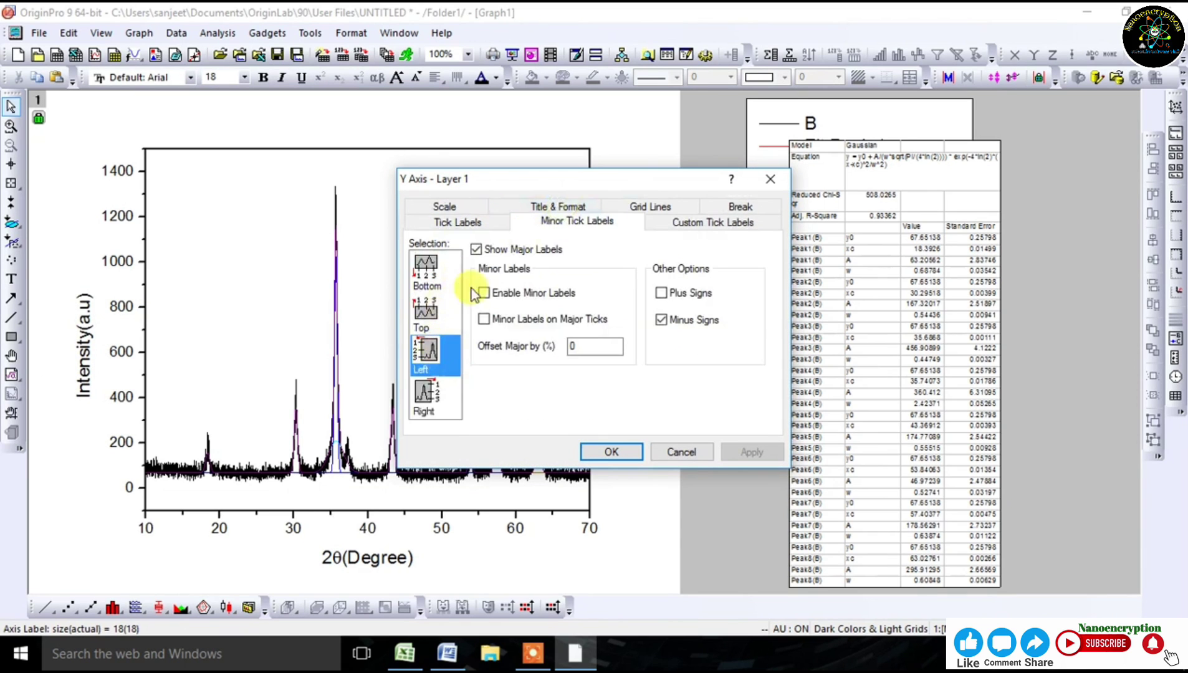
pyautogui.click(551, 214)
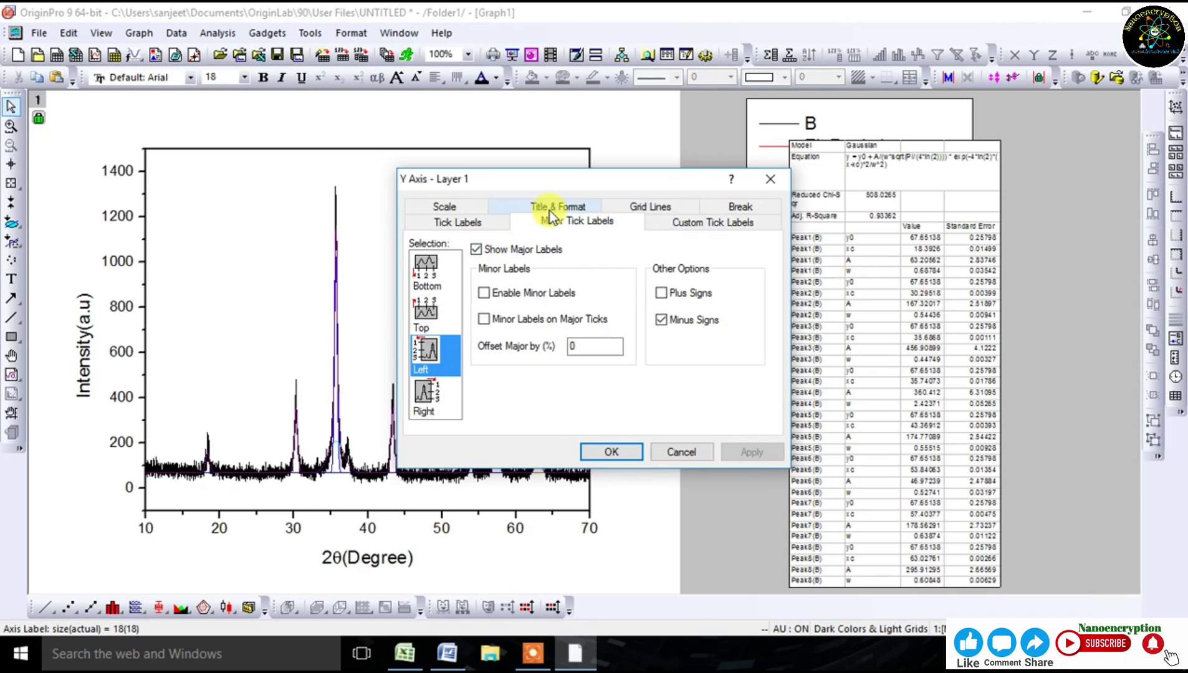
pyautogui.click(714, 288)
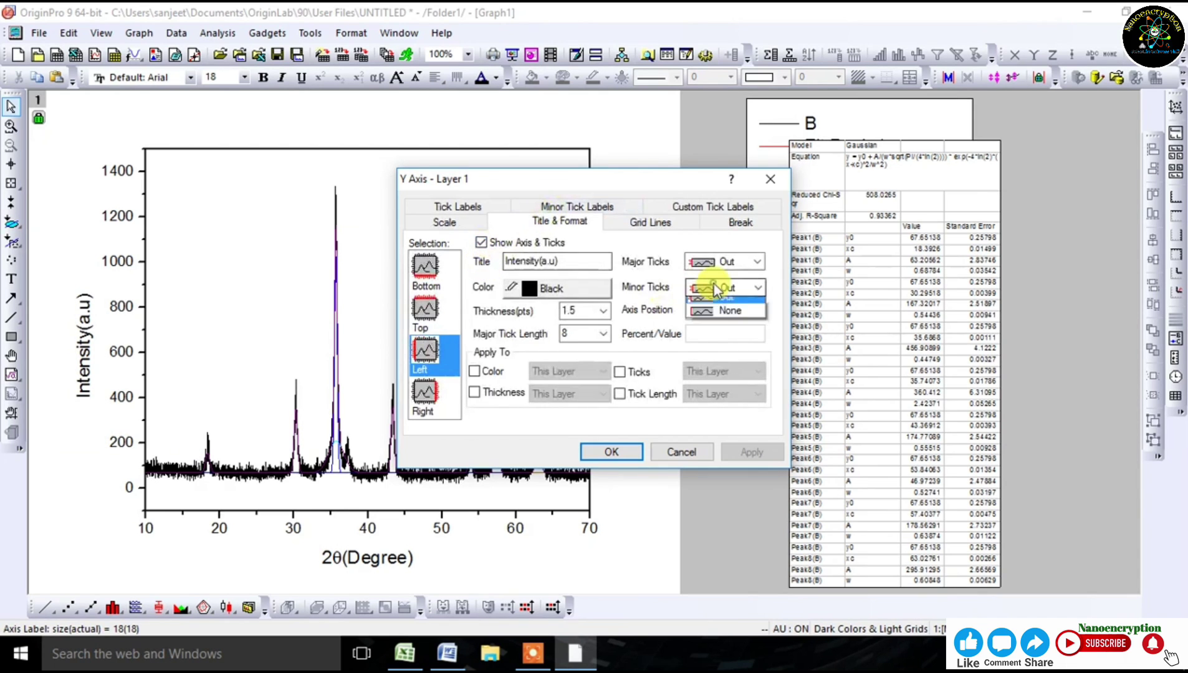
pyautogui.click(729, 346)
pyautogui.click(737, 262)
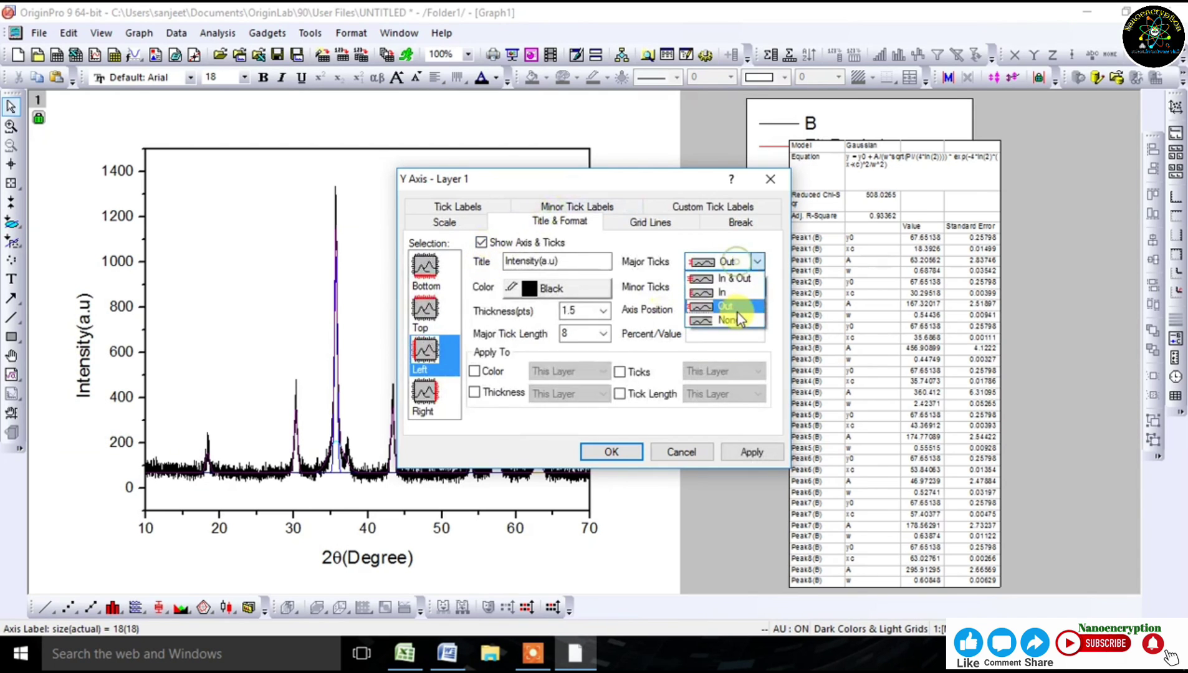
pyautogui.click(739, 319)
# Step: Hide the major tick labels of the left Y axis and apply the axis settings
pyautogui.click(575, 206)
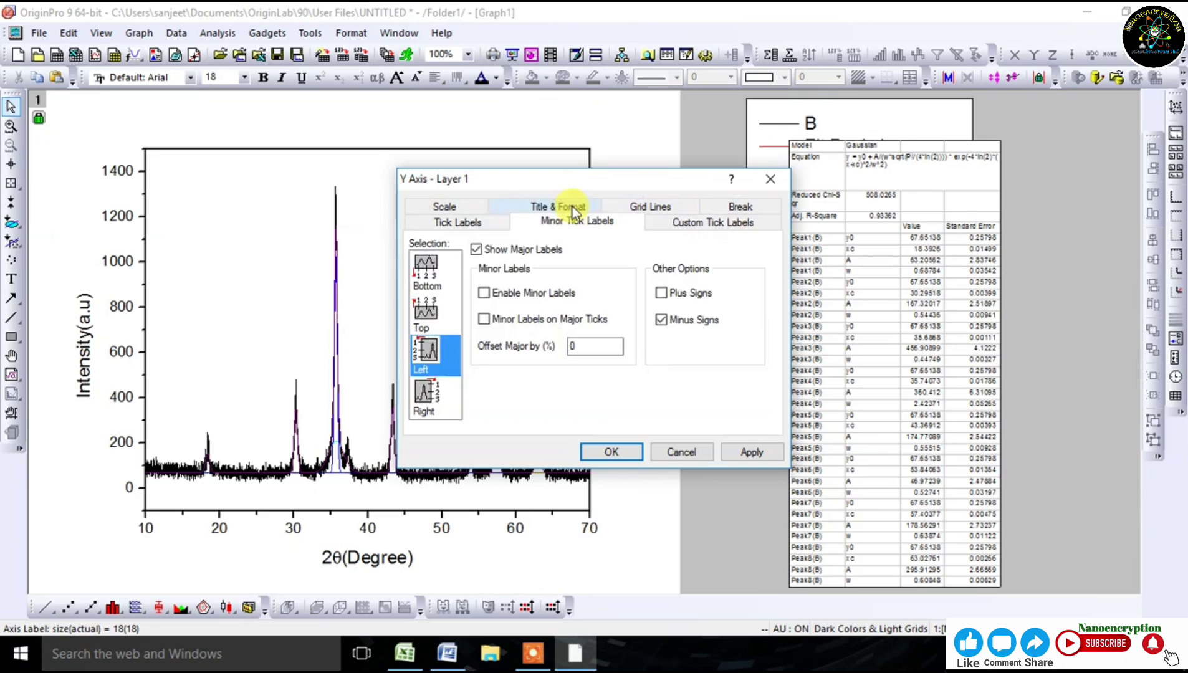
pyautogui.click(479, 251)
pyautogui.click(614, 451)
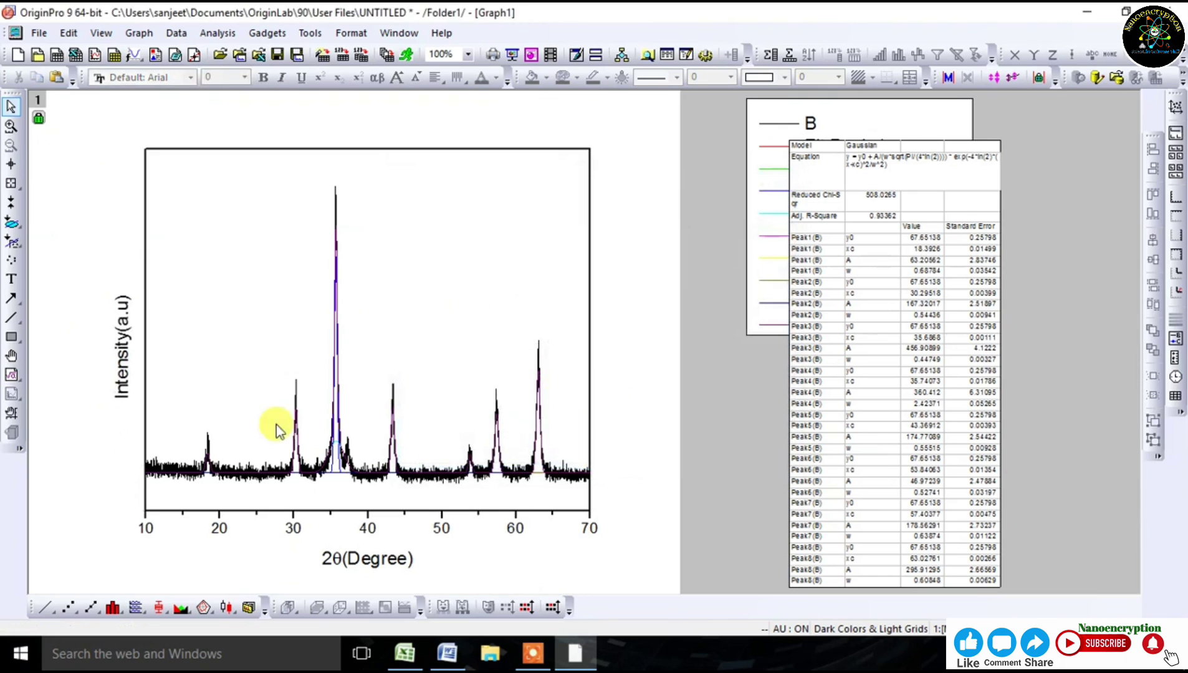
# Step: Move the 2θ(Degree) title up closer to the X axis numbers
pyautogui.click(397, 556)
pyautogui.moveTo(393, 548); pyautogui.dragTo(394, 533)
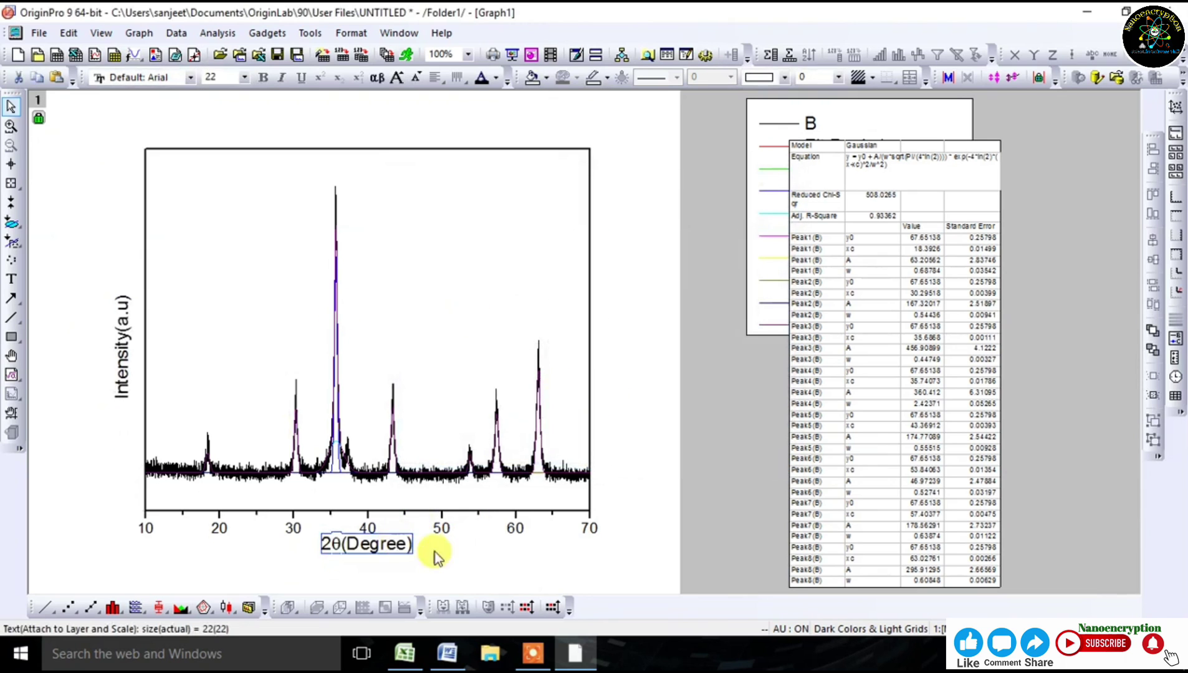